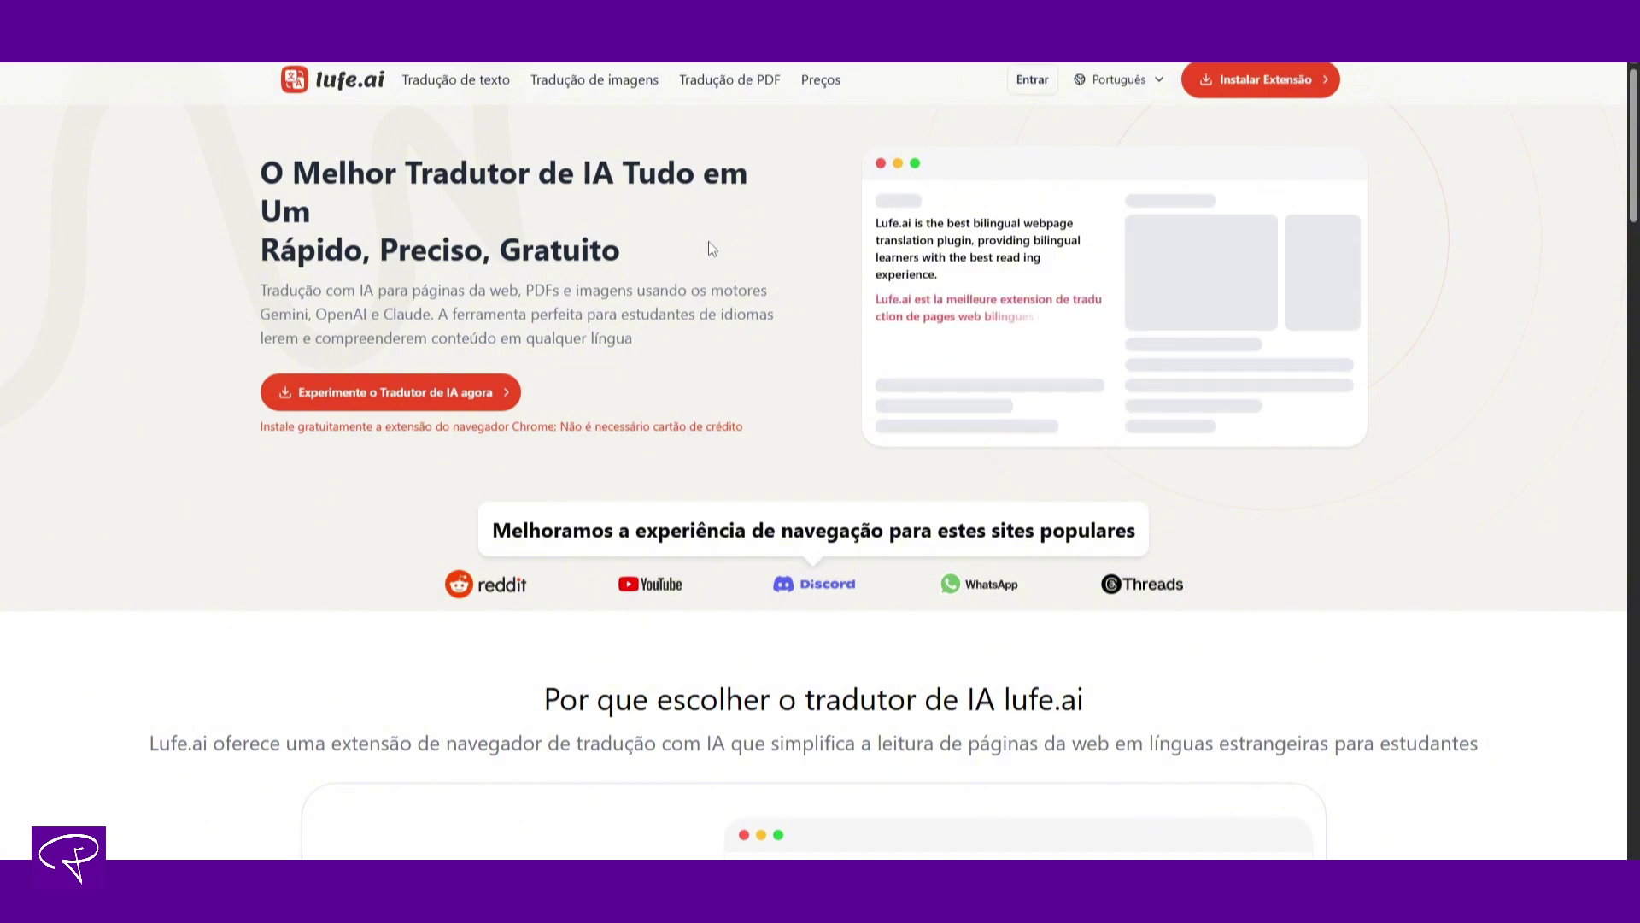
- Look through the homepage's translation features, image comparison demo, customer reviews and frequently asked questions, and return to the page's beginning
scroll(707, 241, "down", 5)
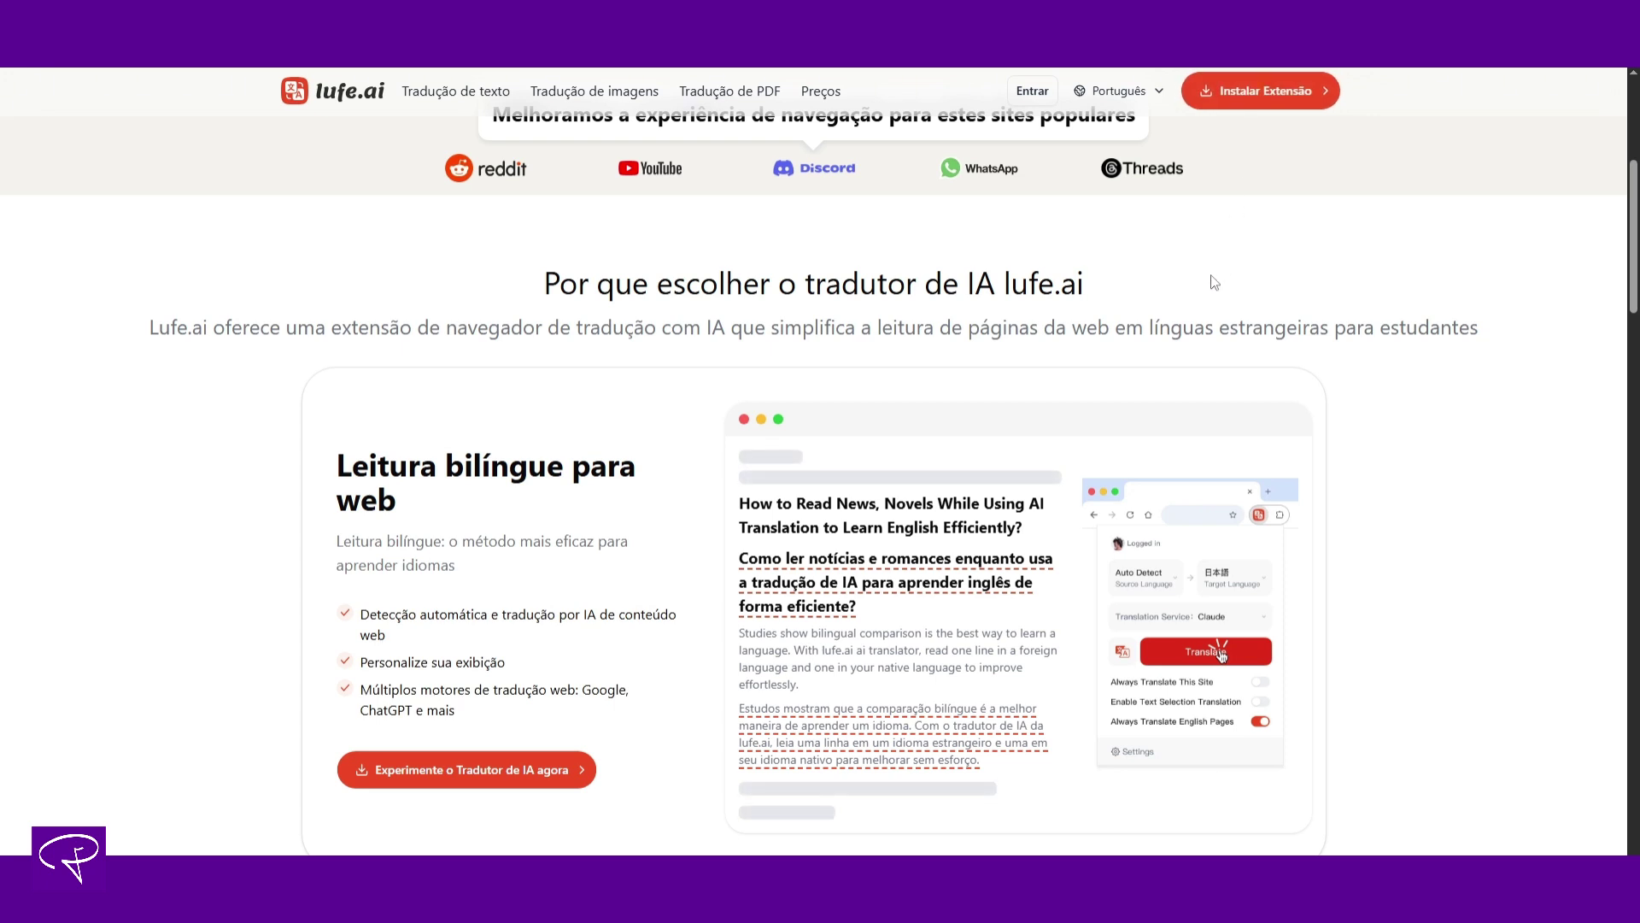
scroll(1215, 282, "down", 3)
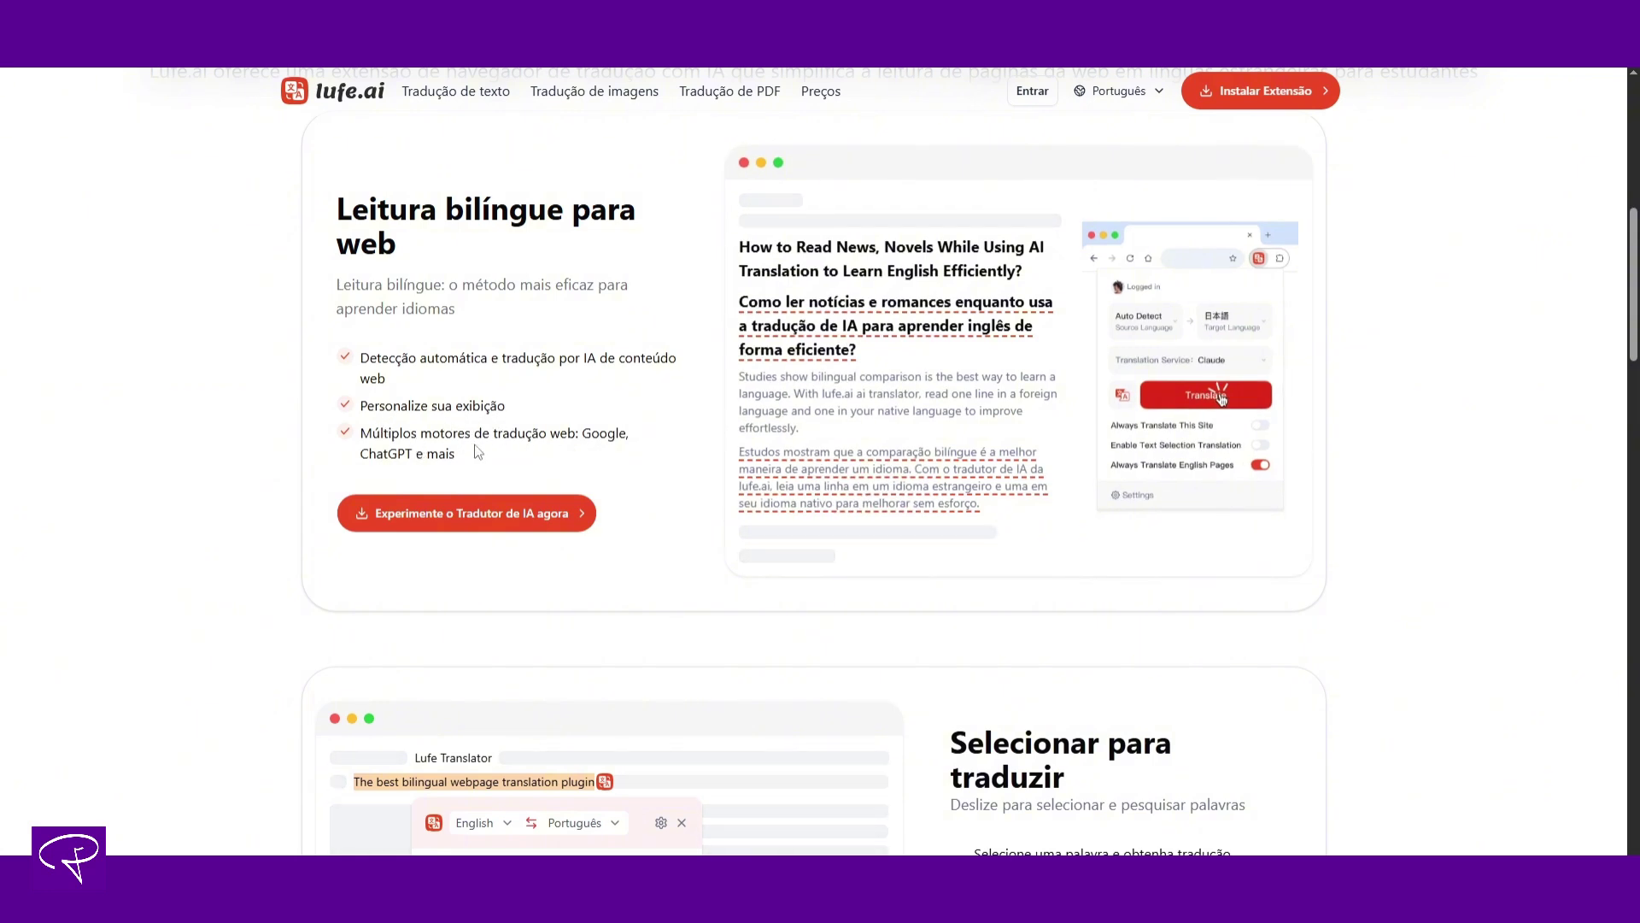
scroll(989, 299, "down", 6)
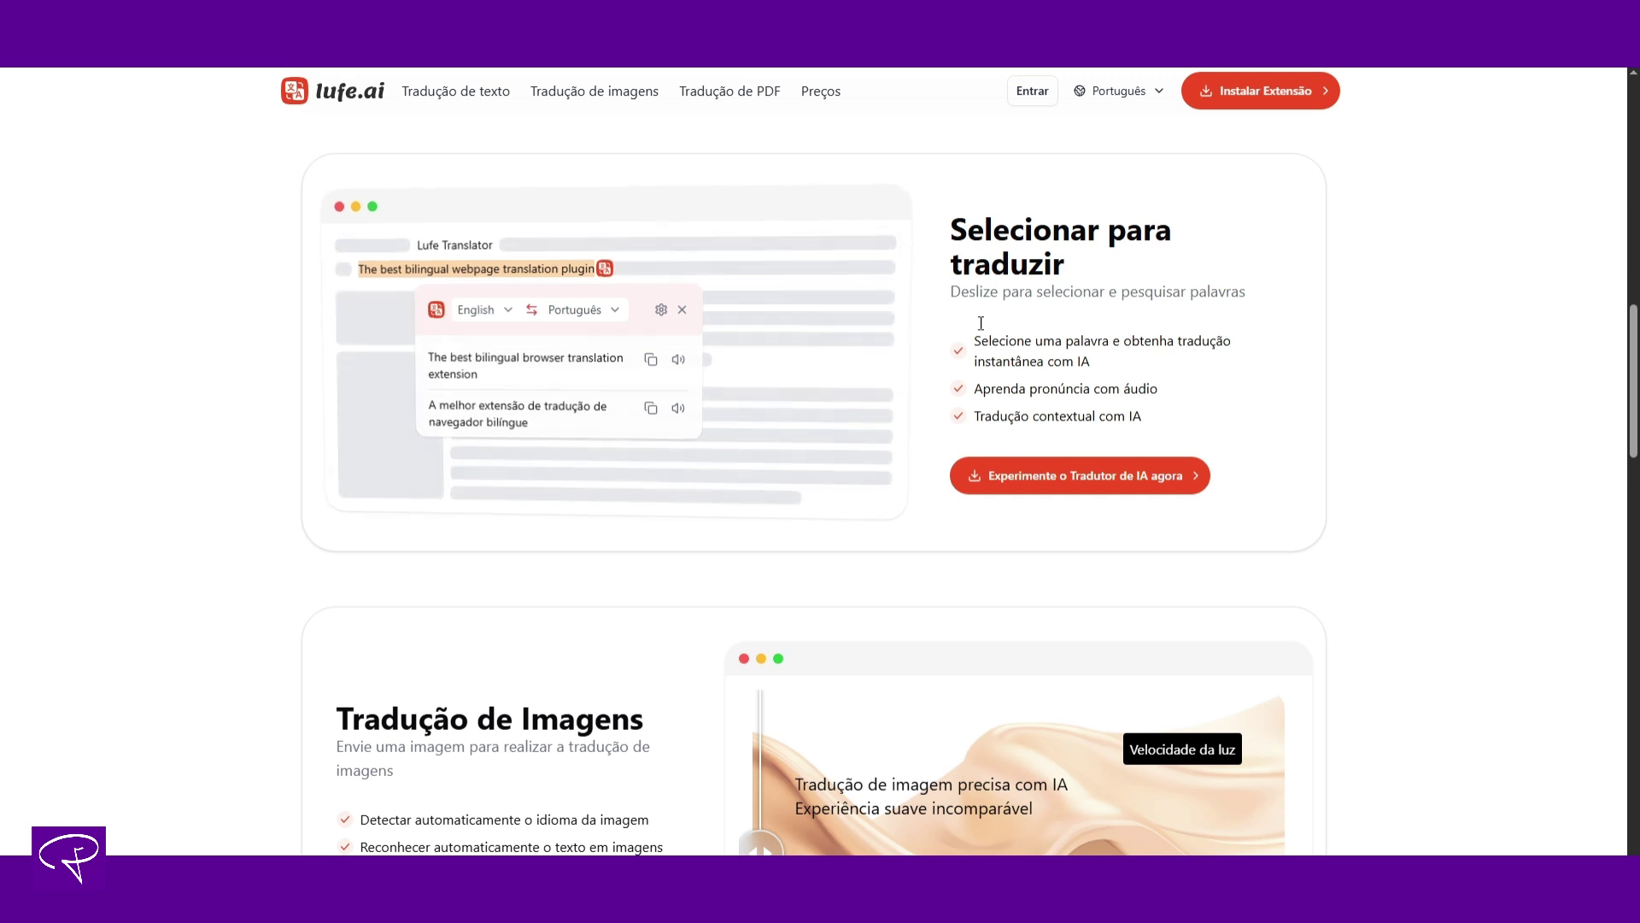
scroll(941, 369, "down", 1)
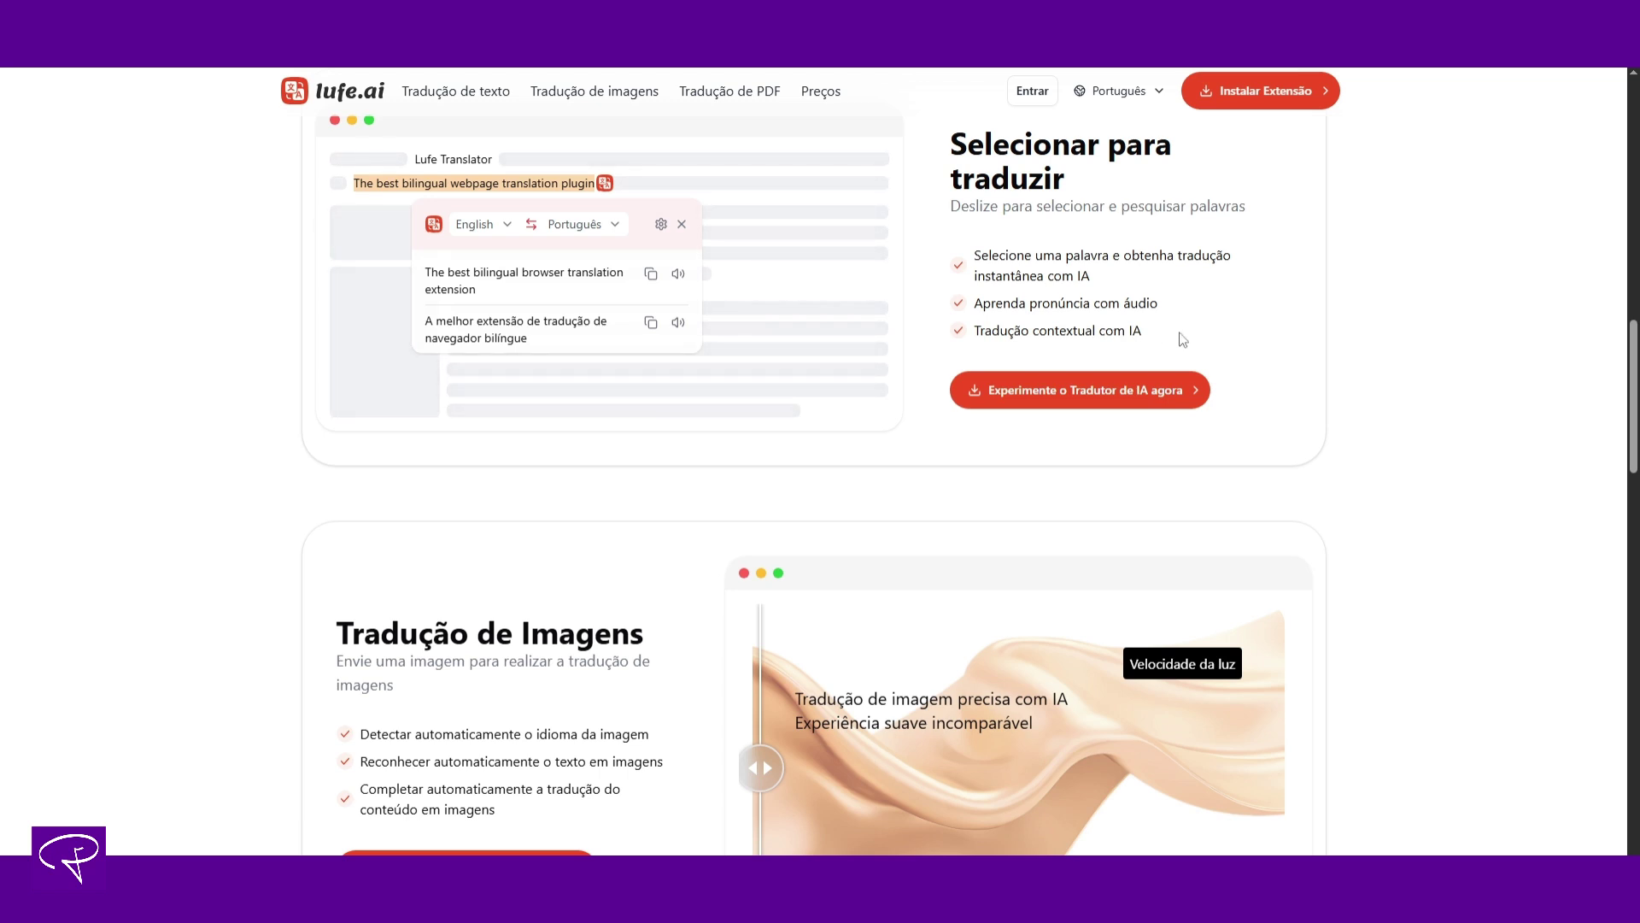
scroll(620, 554, "down", 4)
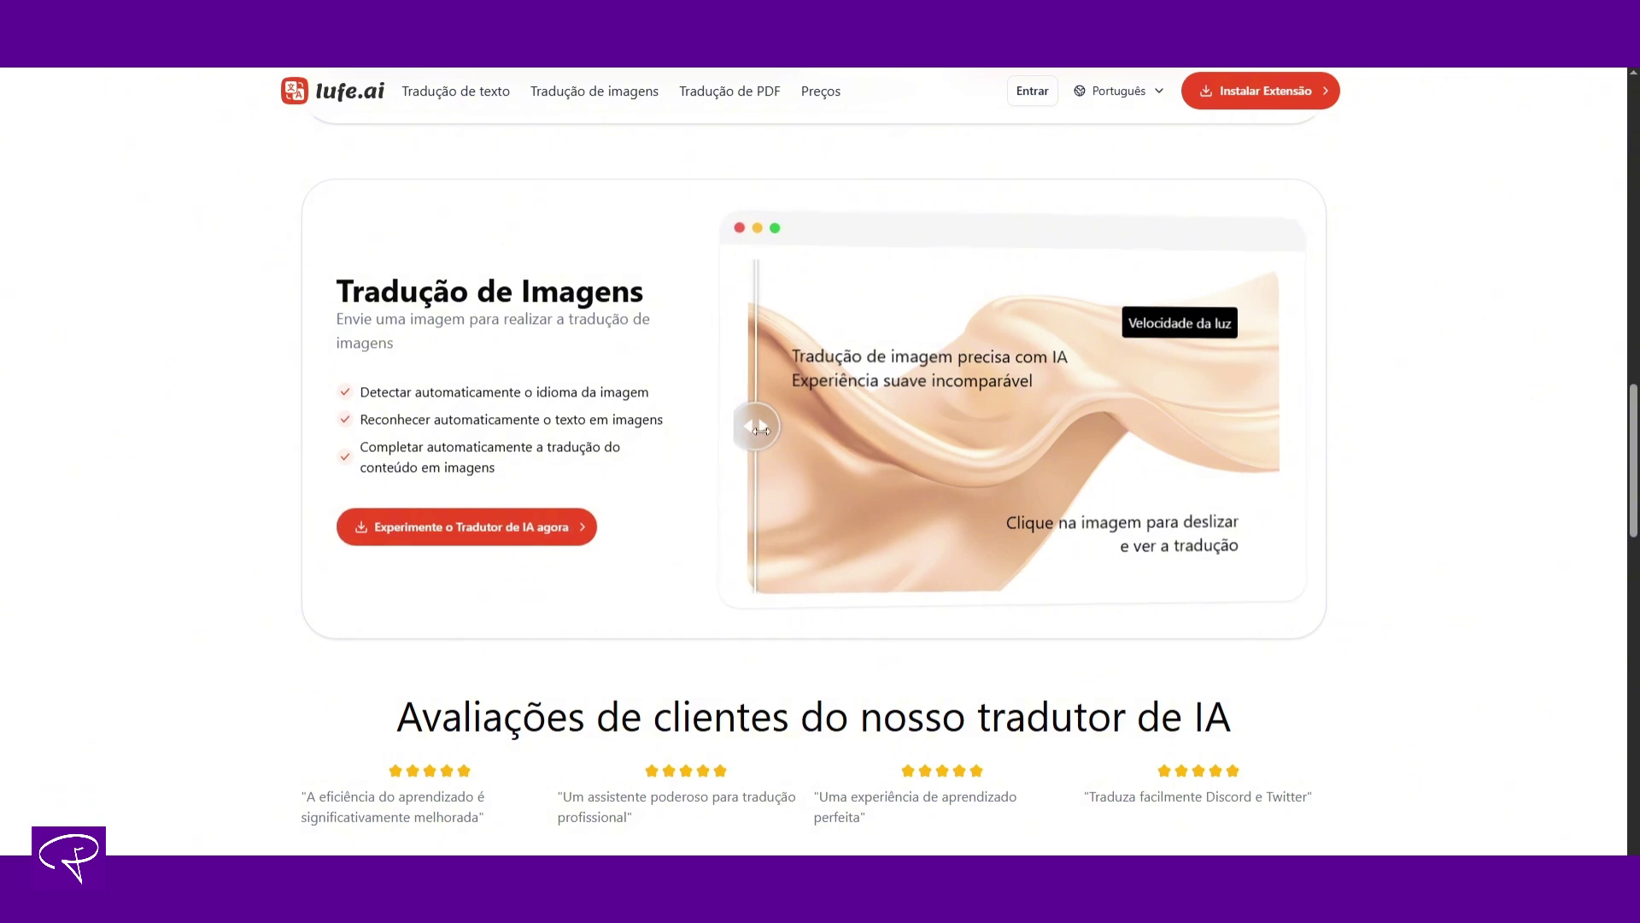
left_click_drag(760, 430, 709, 436)
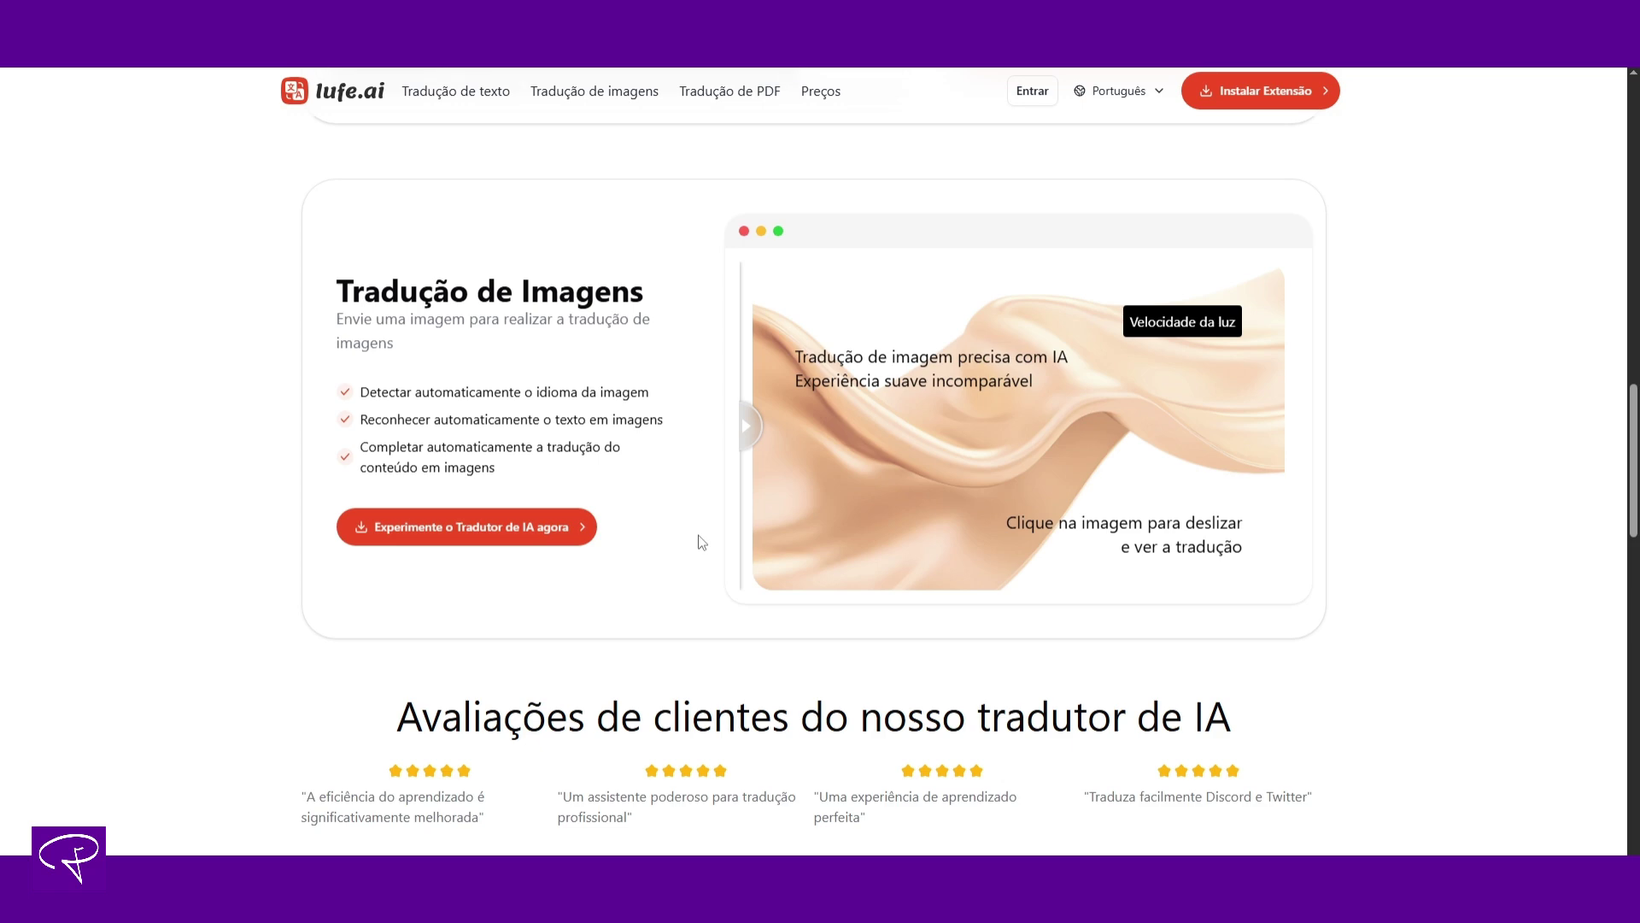
scroll(701, 541, "down", 3)
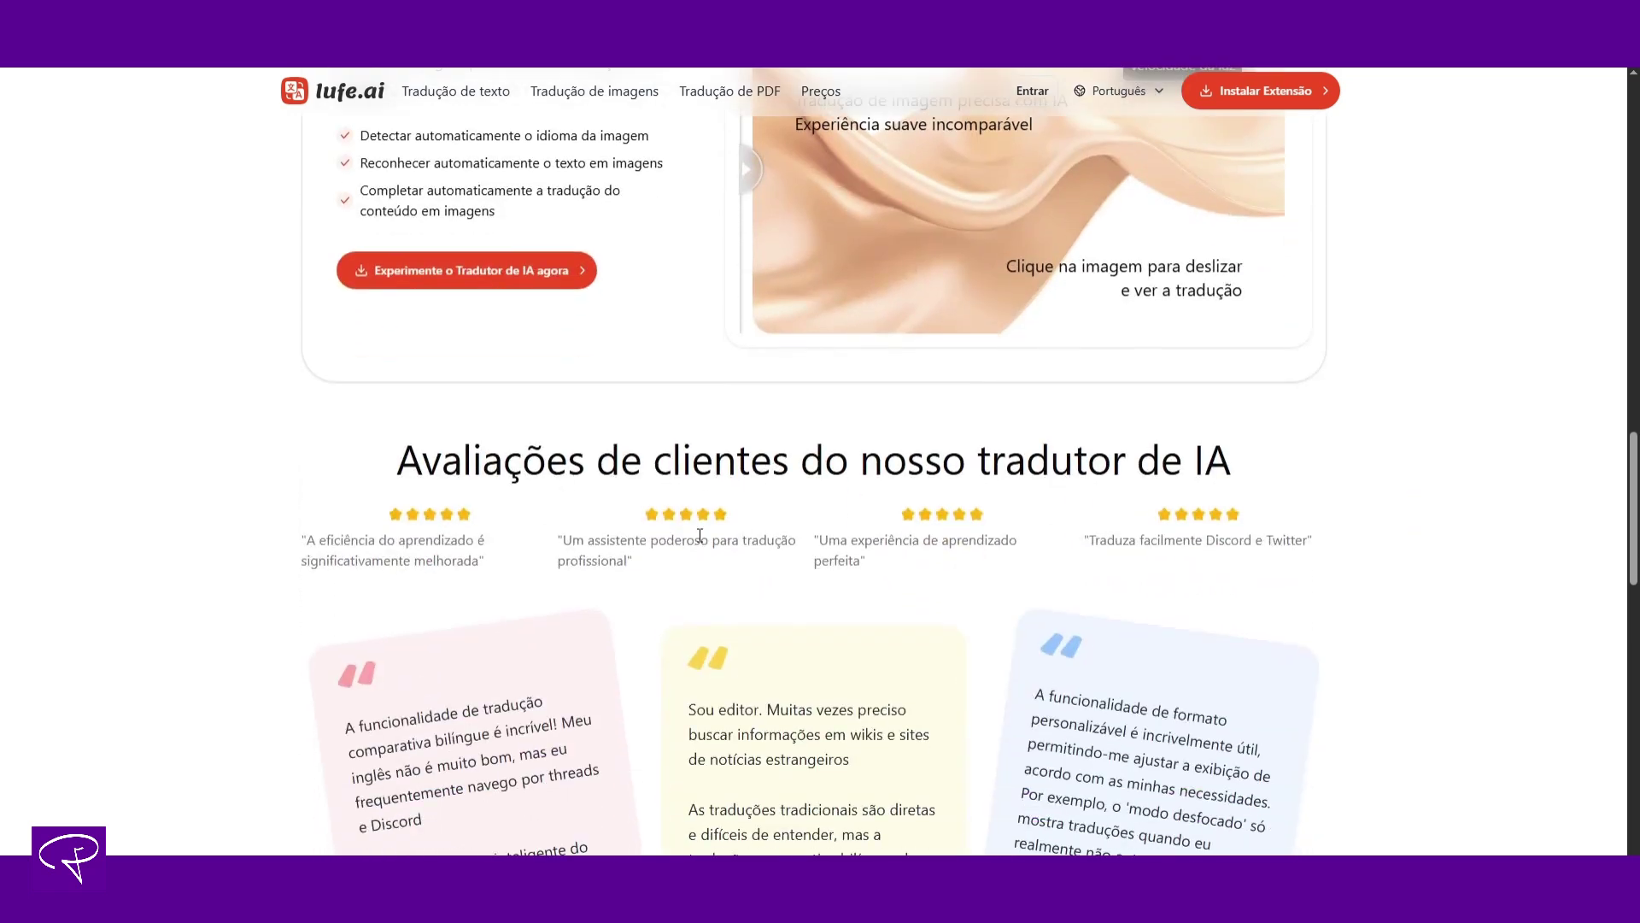
scroll(700, 536, "down", 10)
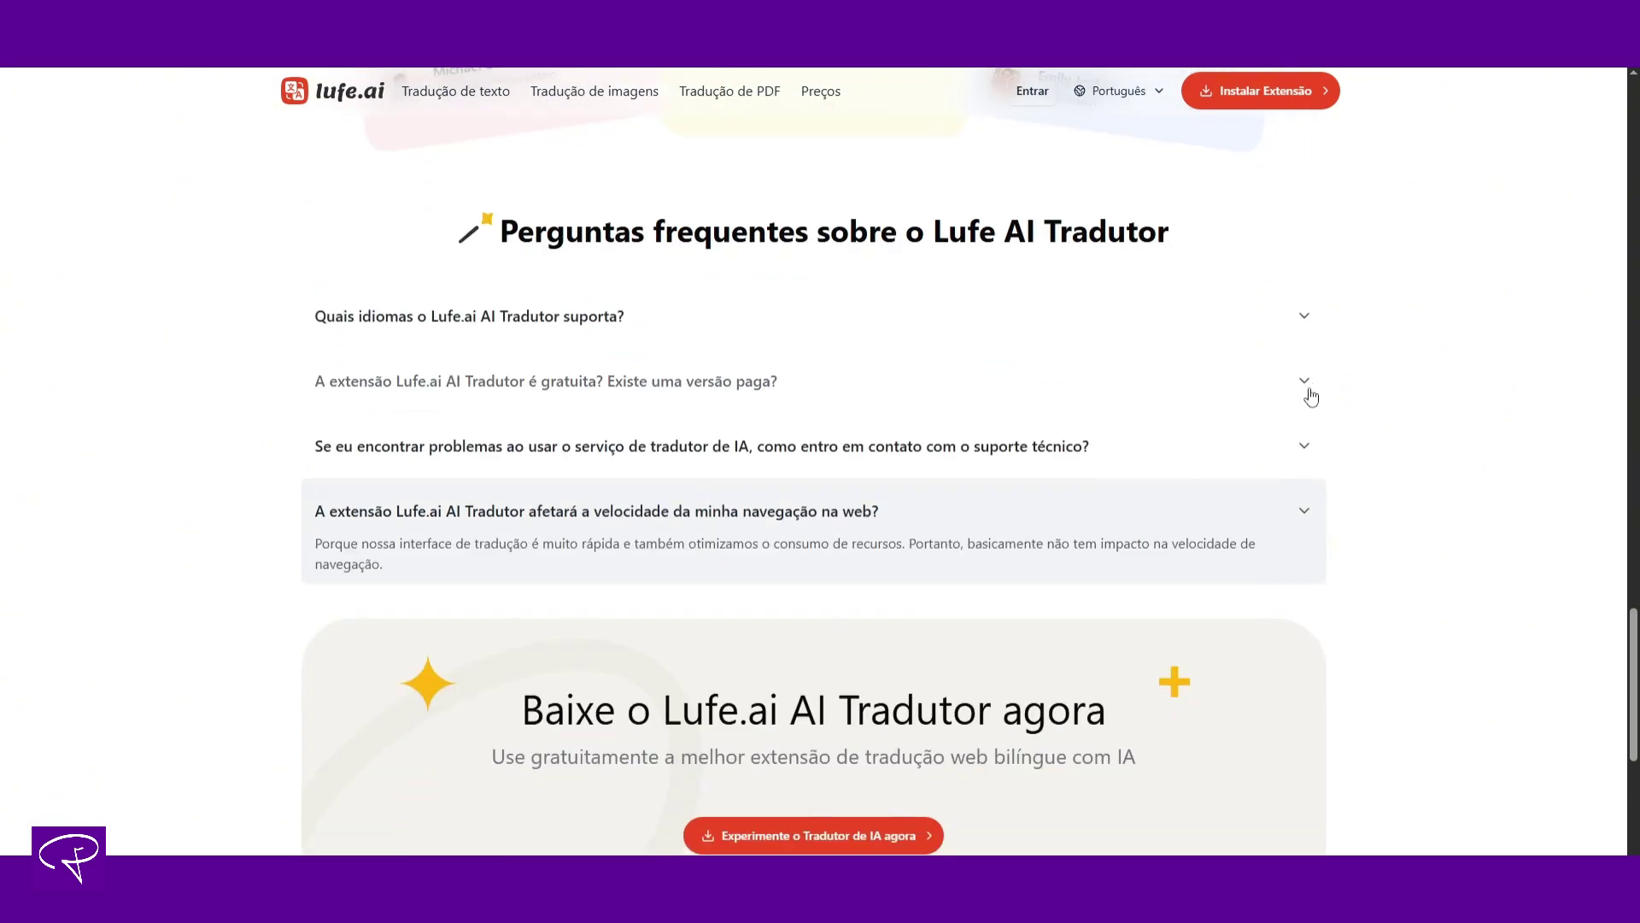
scroll(1357, 757, "down", 5)
scroll(1356, 757, "up", 2)
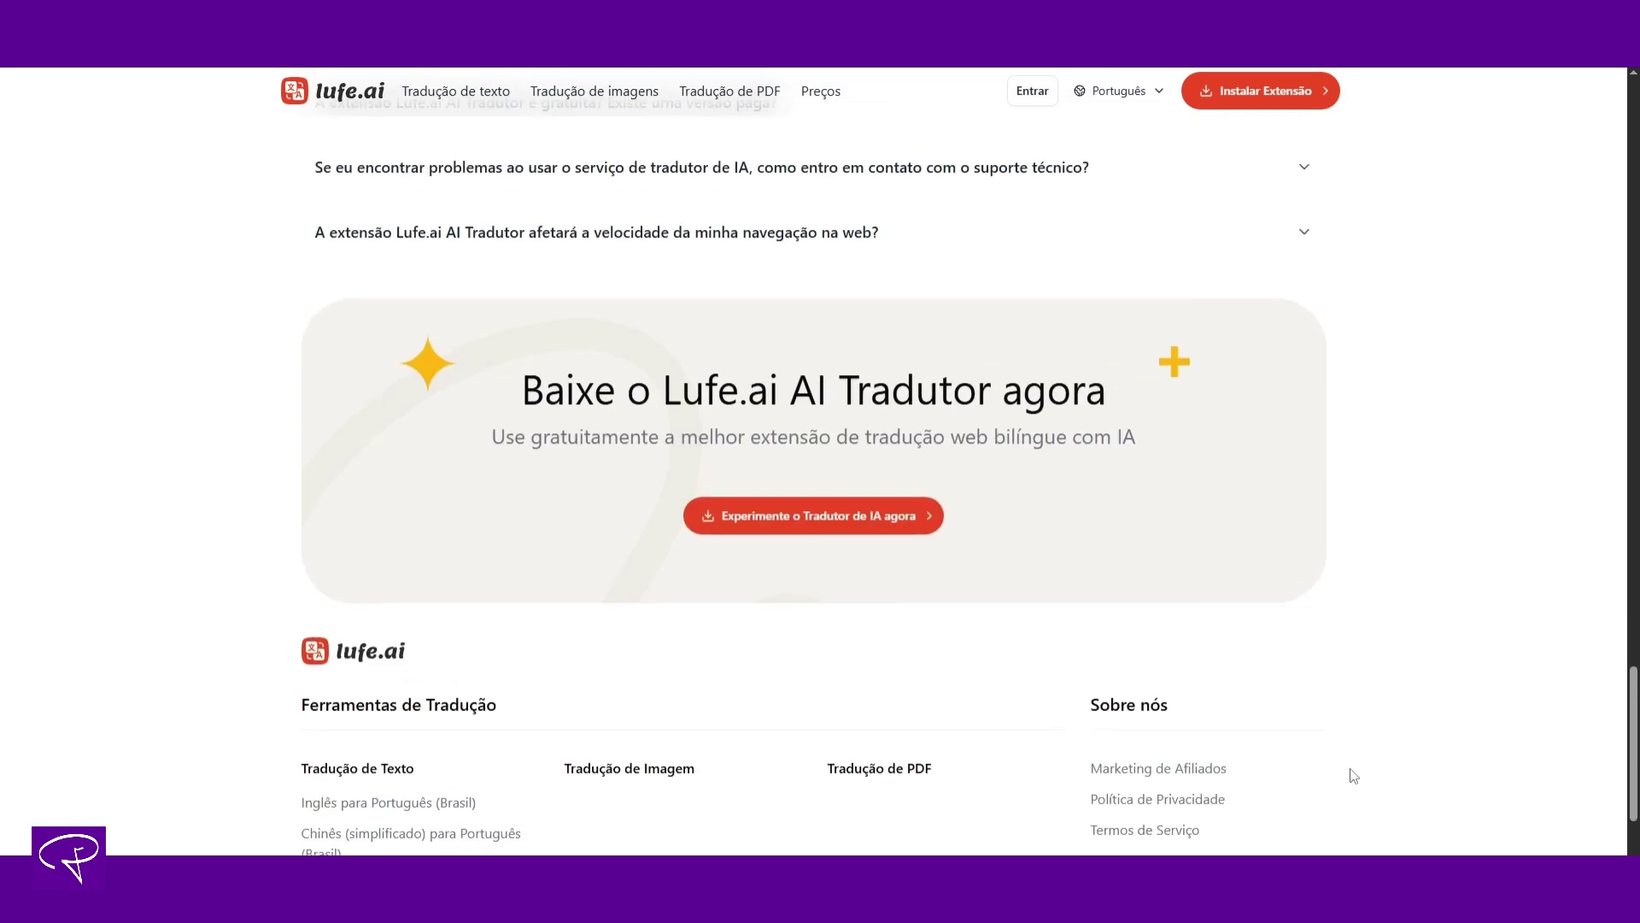
scroll(1351, 769, "up", 20)
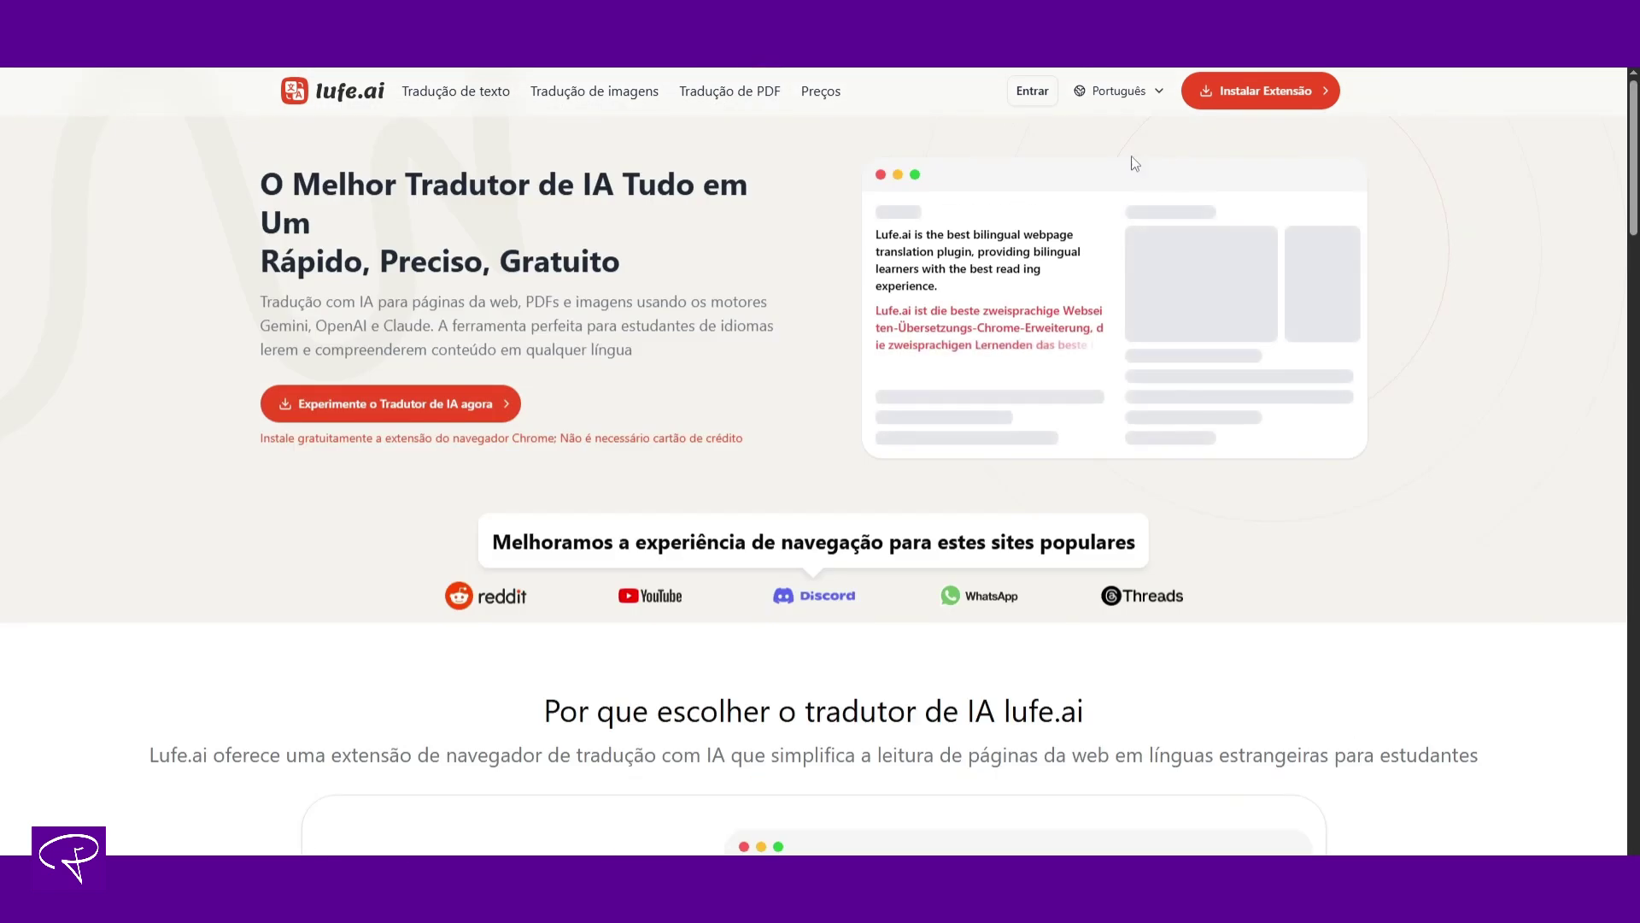
- Open the login page and go to the new account registration
left_click(1030, 94)
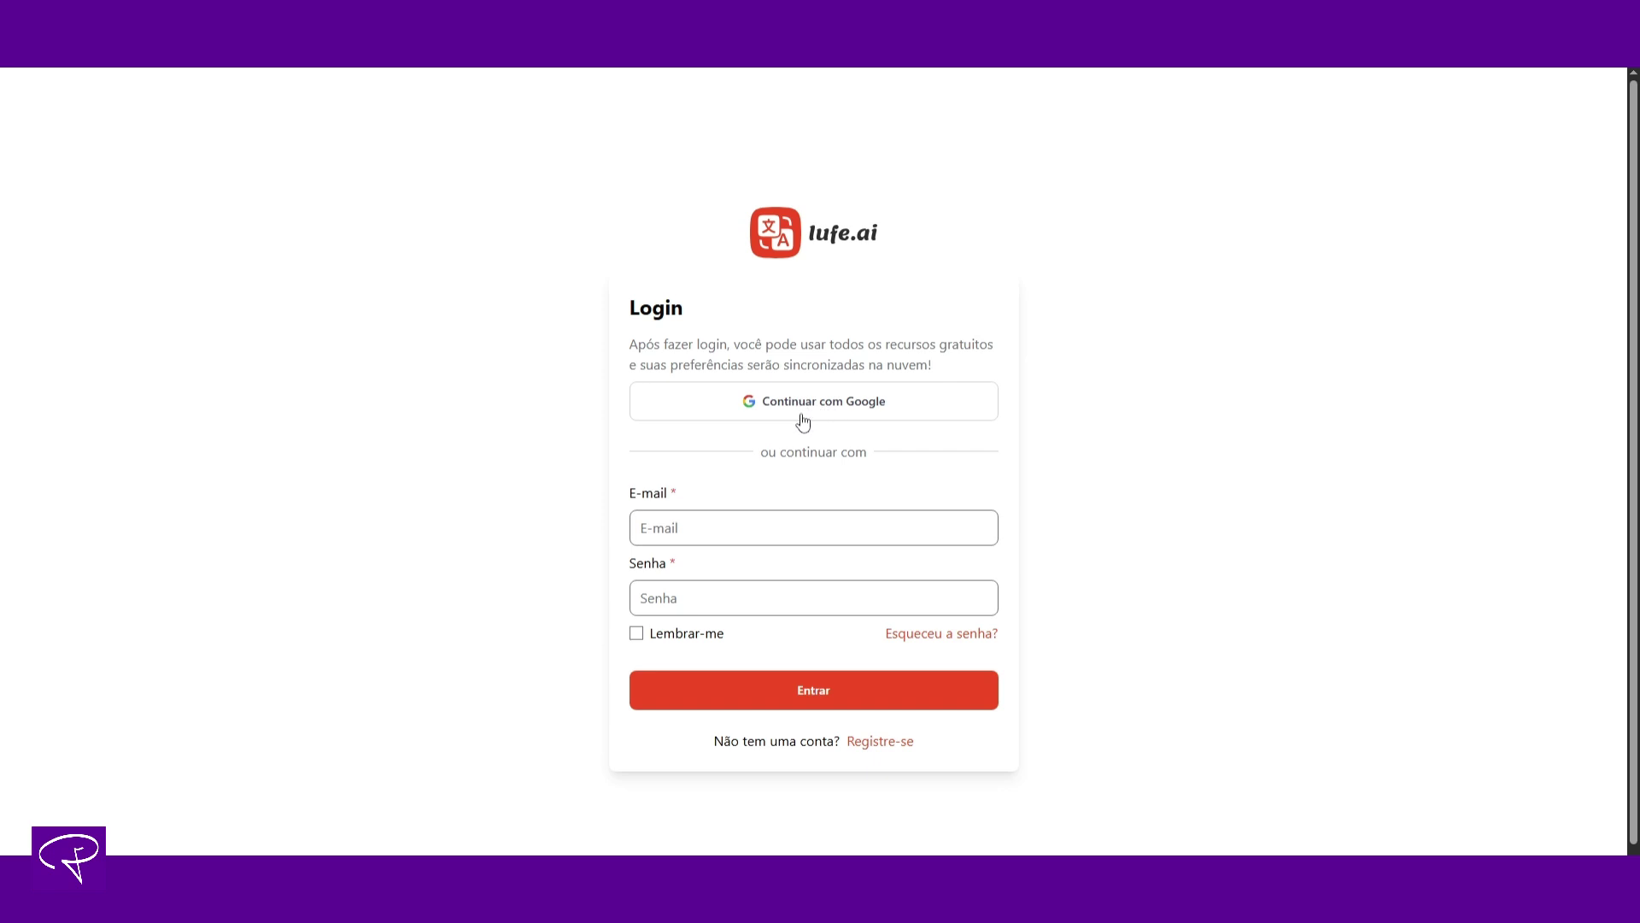
left_click(894, 751)
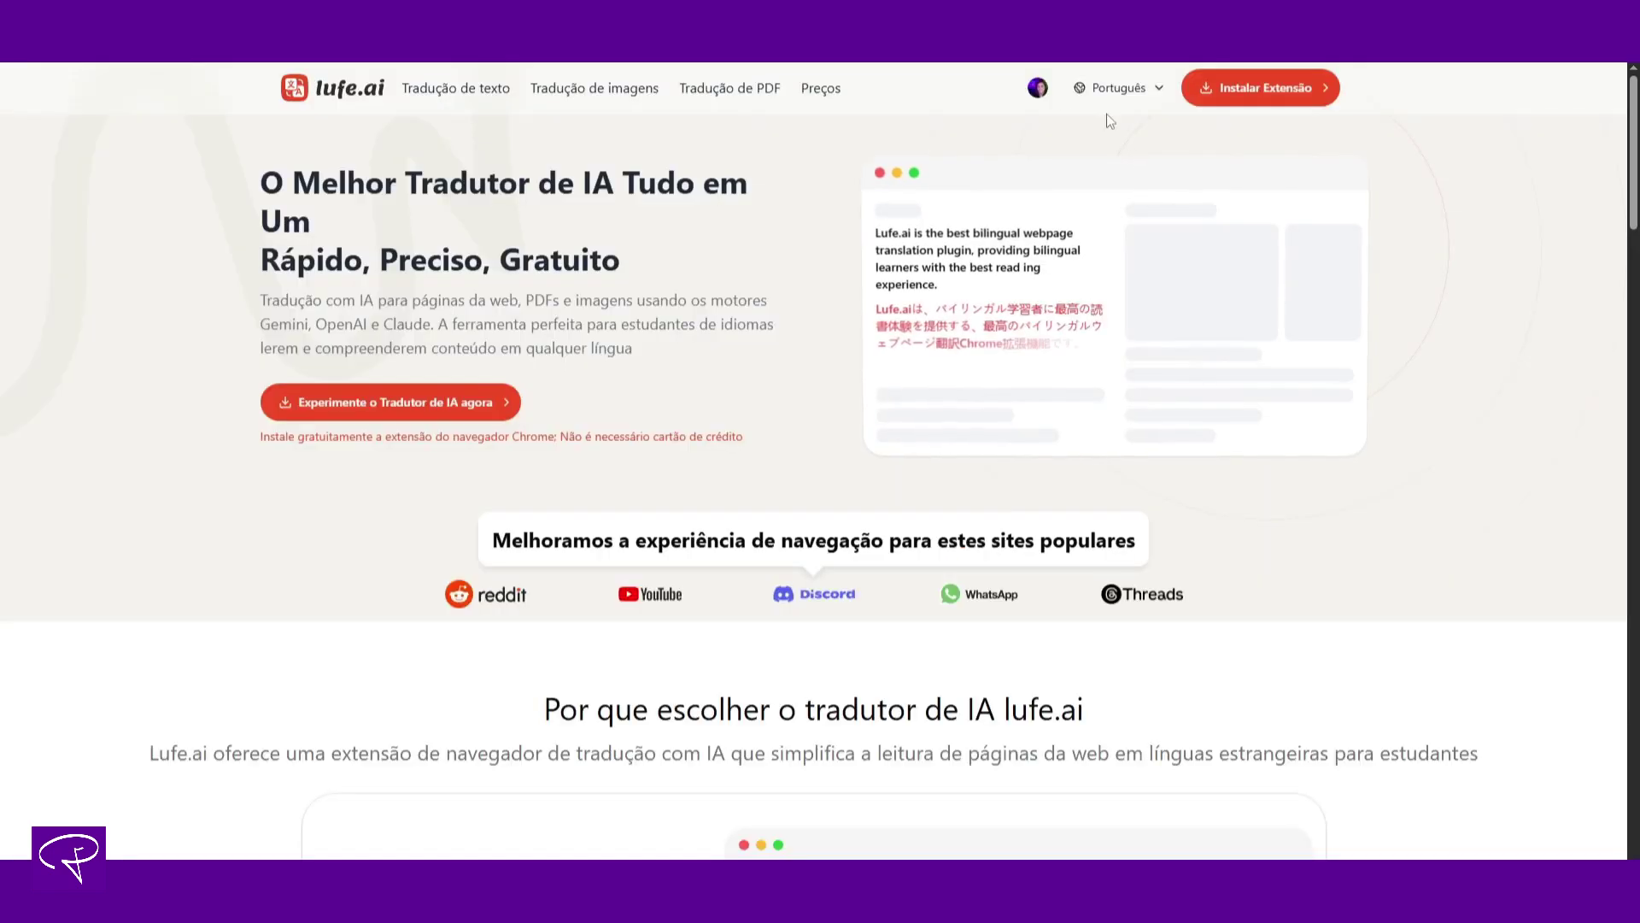
- Open the account's profile and switch the site language to Português
left_click(1038, 88)
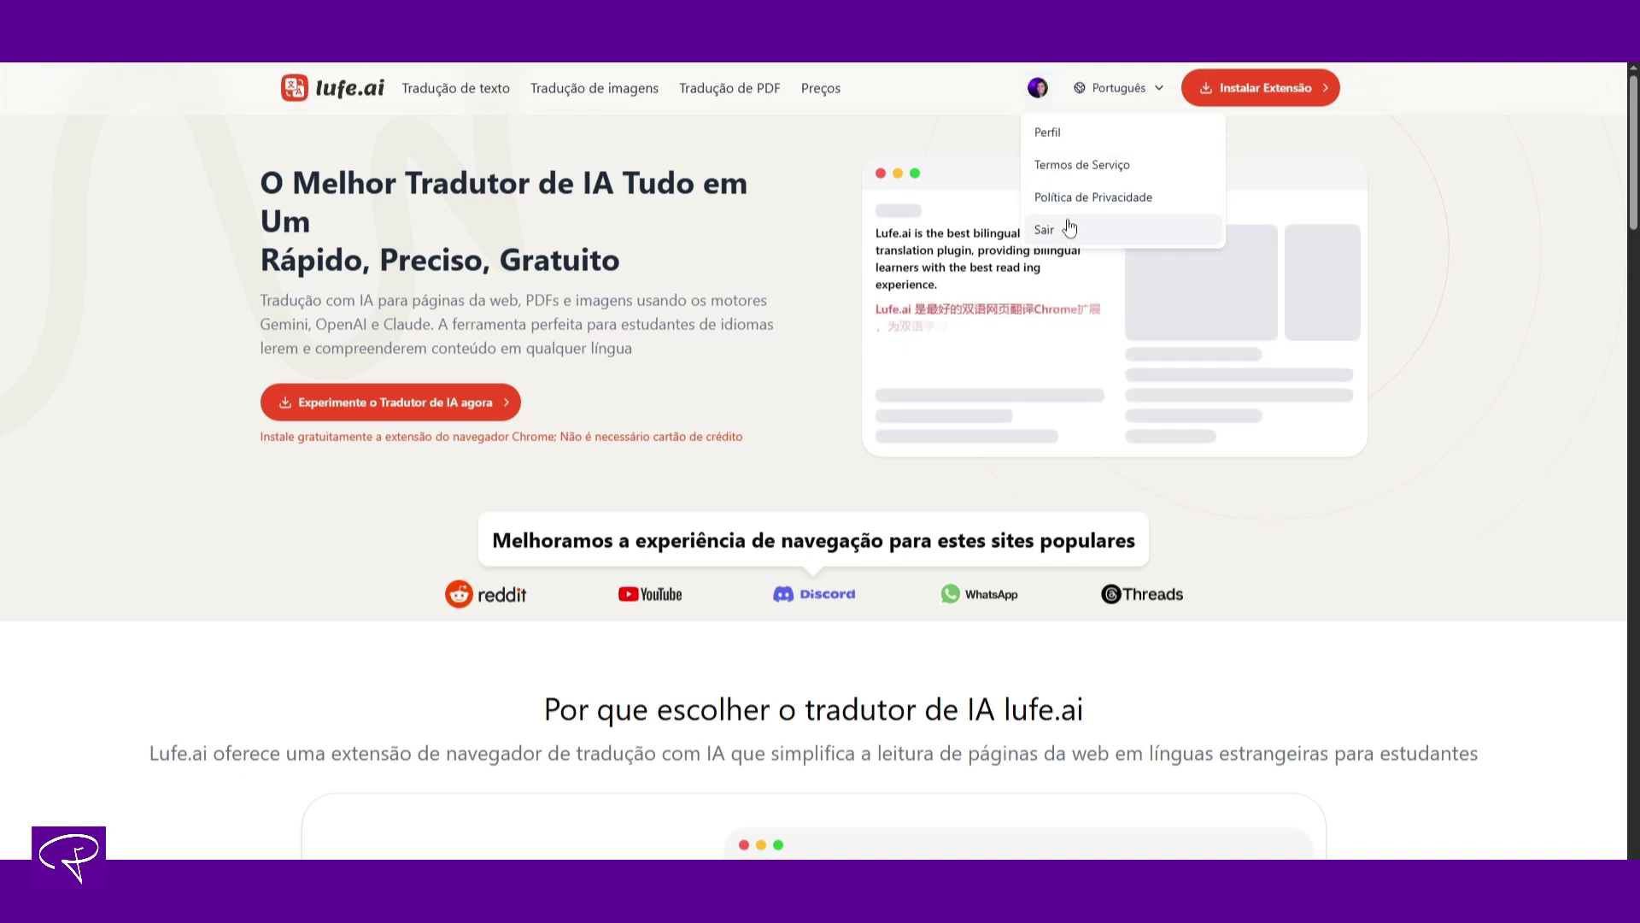
left_click(1049, 128)
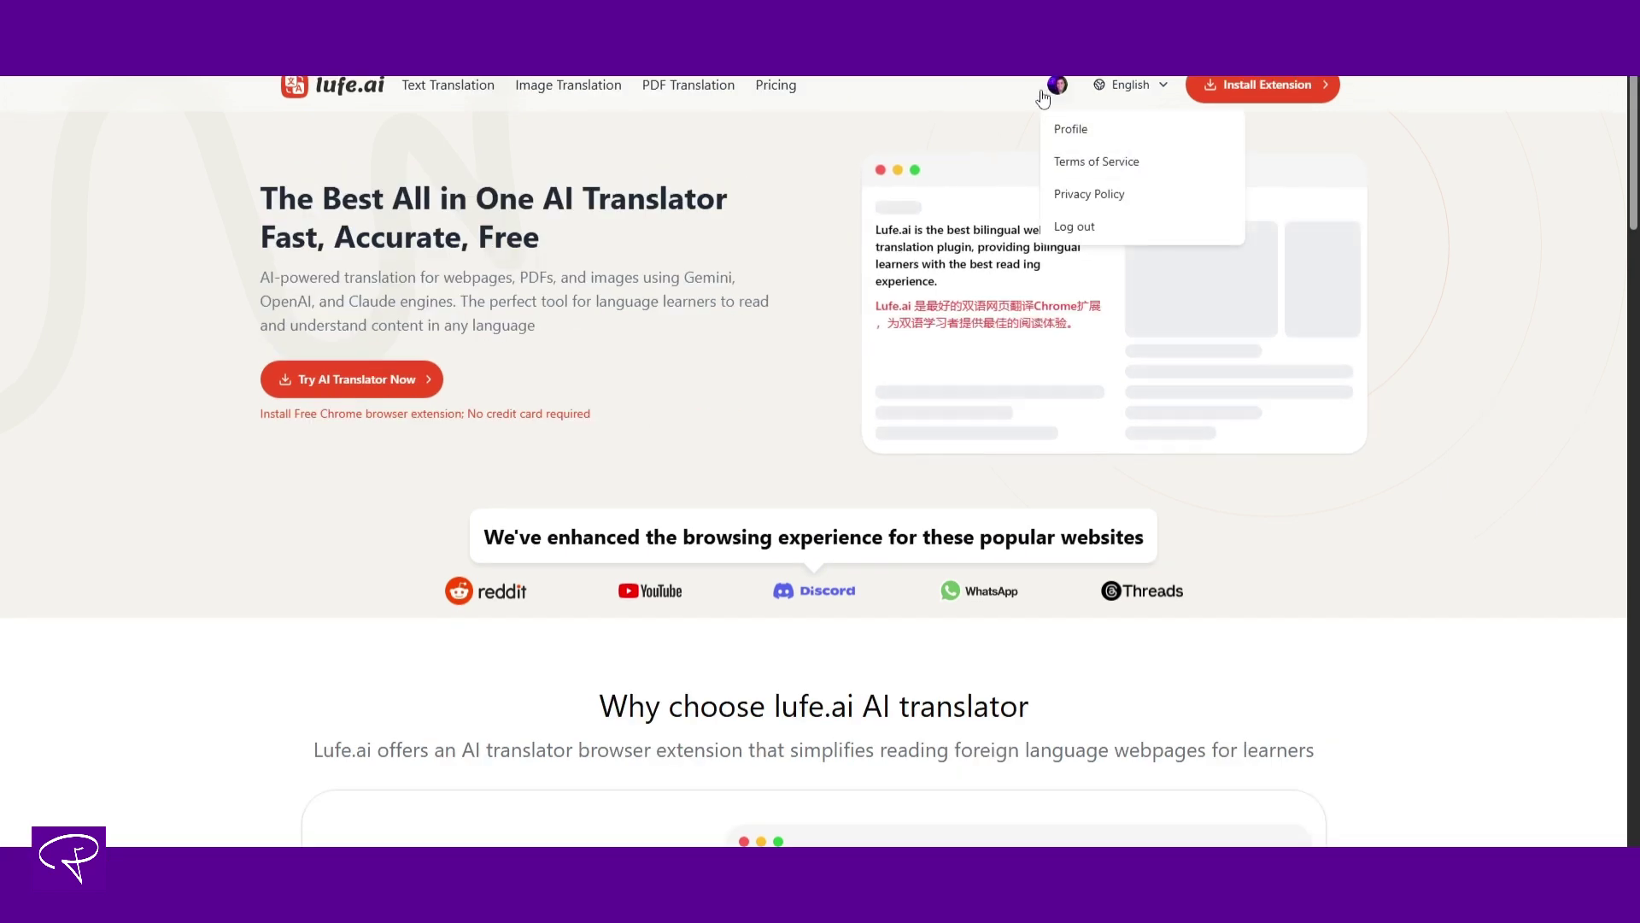
mouse_move(1115, 85)
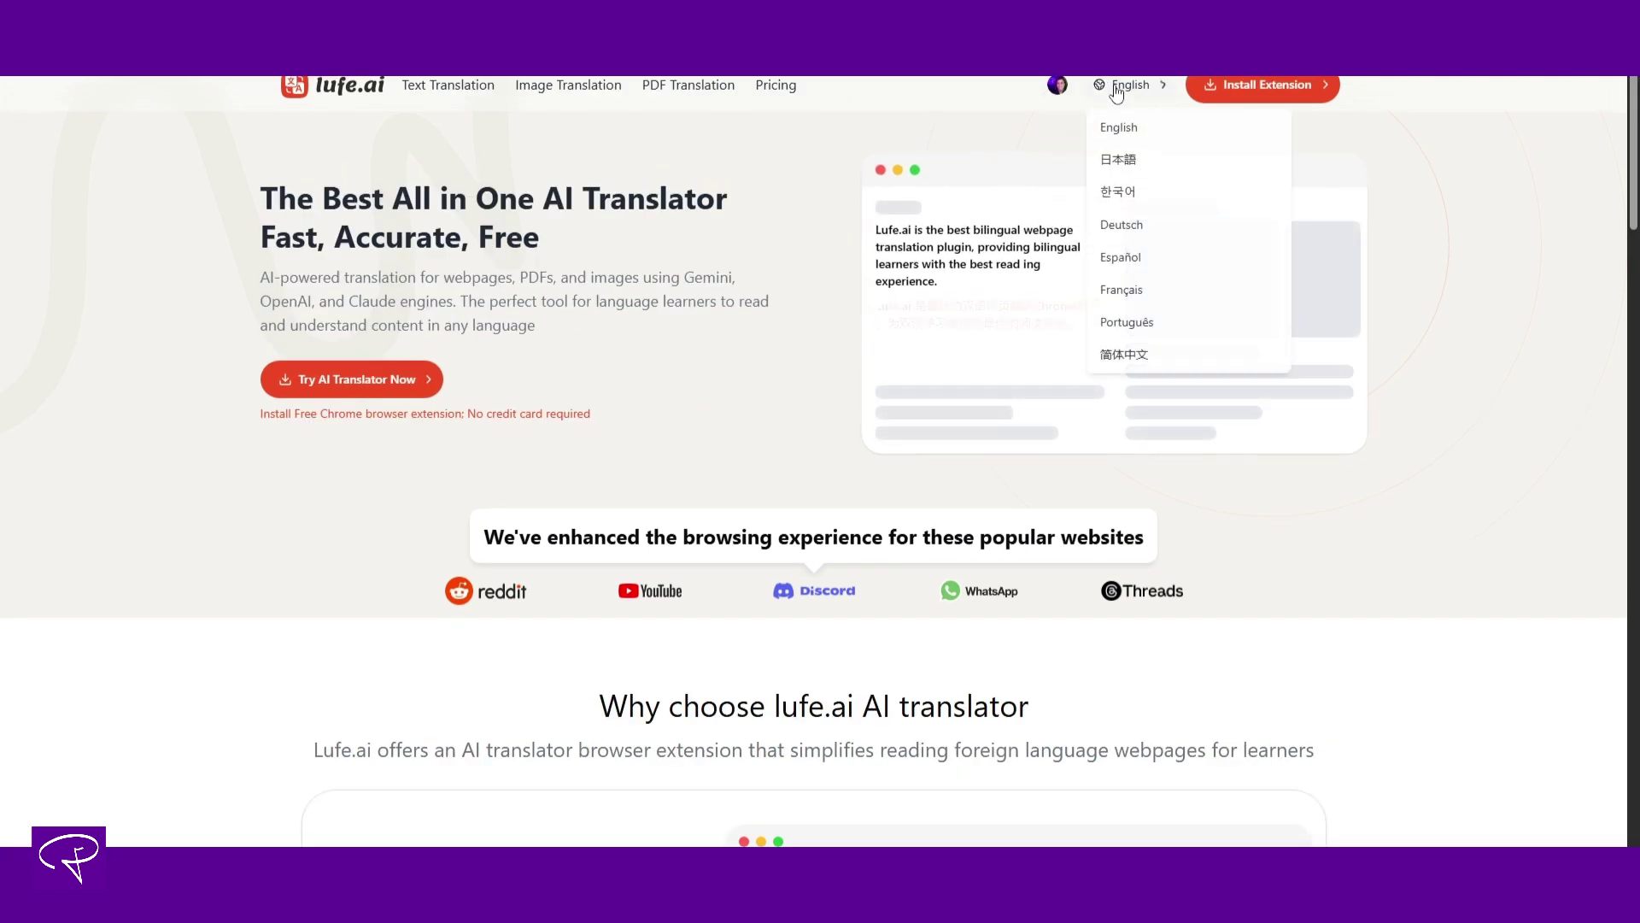
left_click(1116, 323)
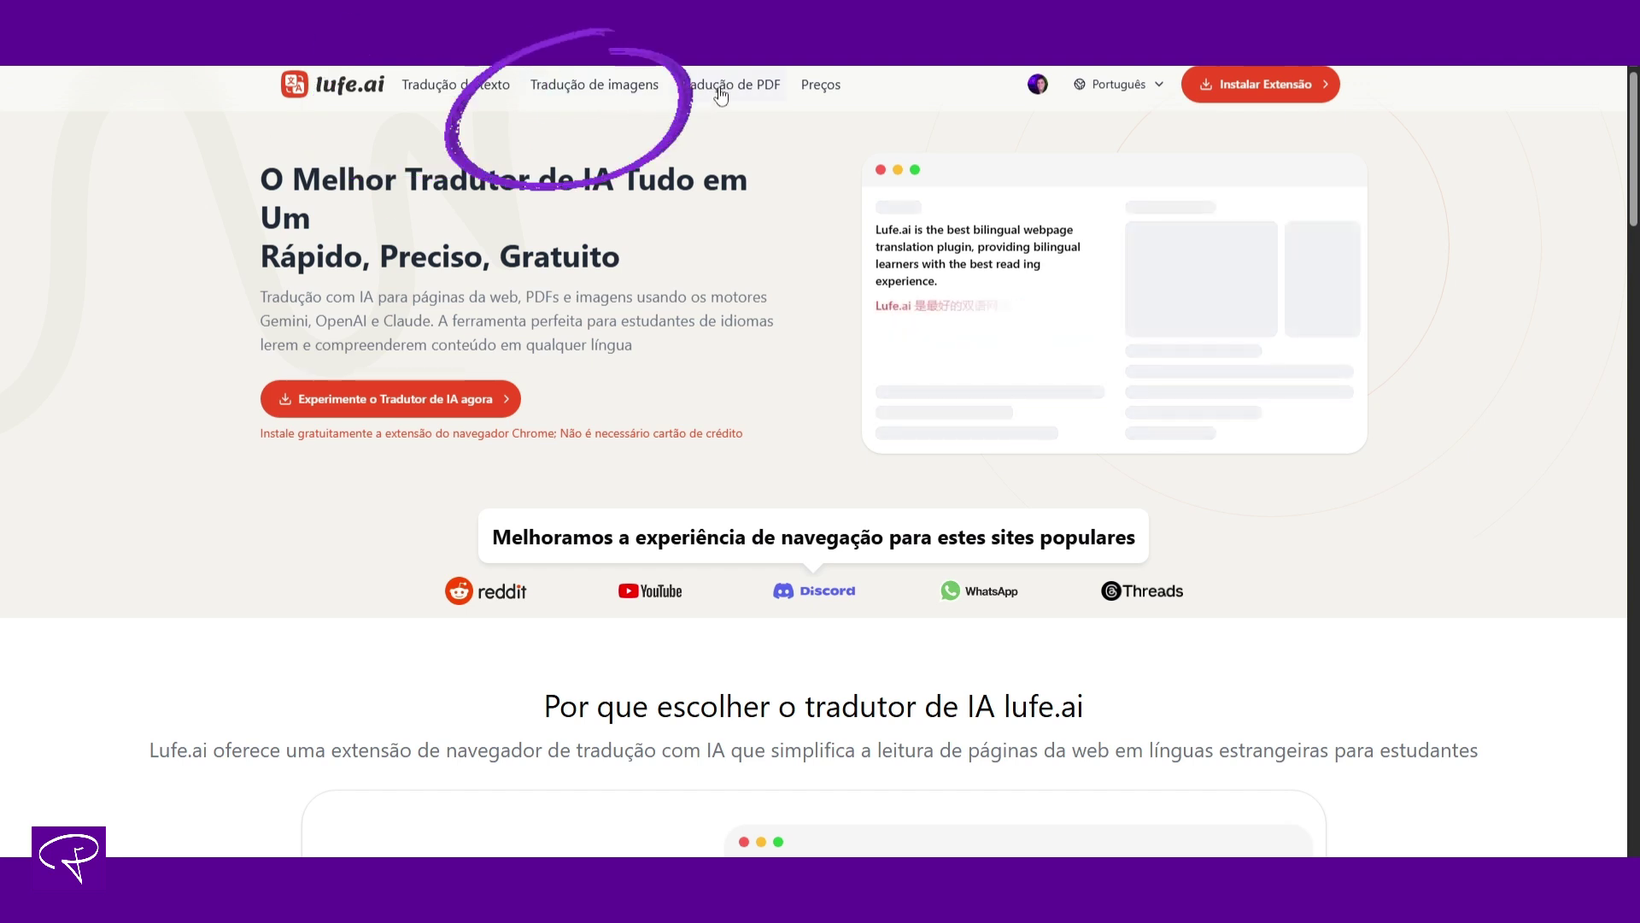
- Open the text translation tool and look through the available source languages
left_click(450, 89)
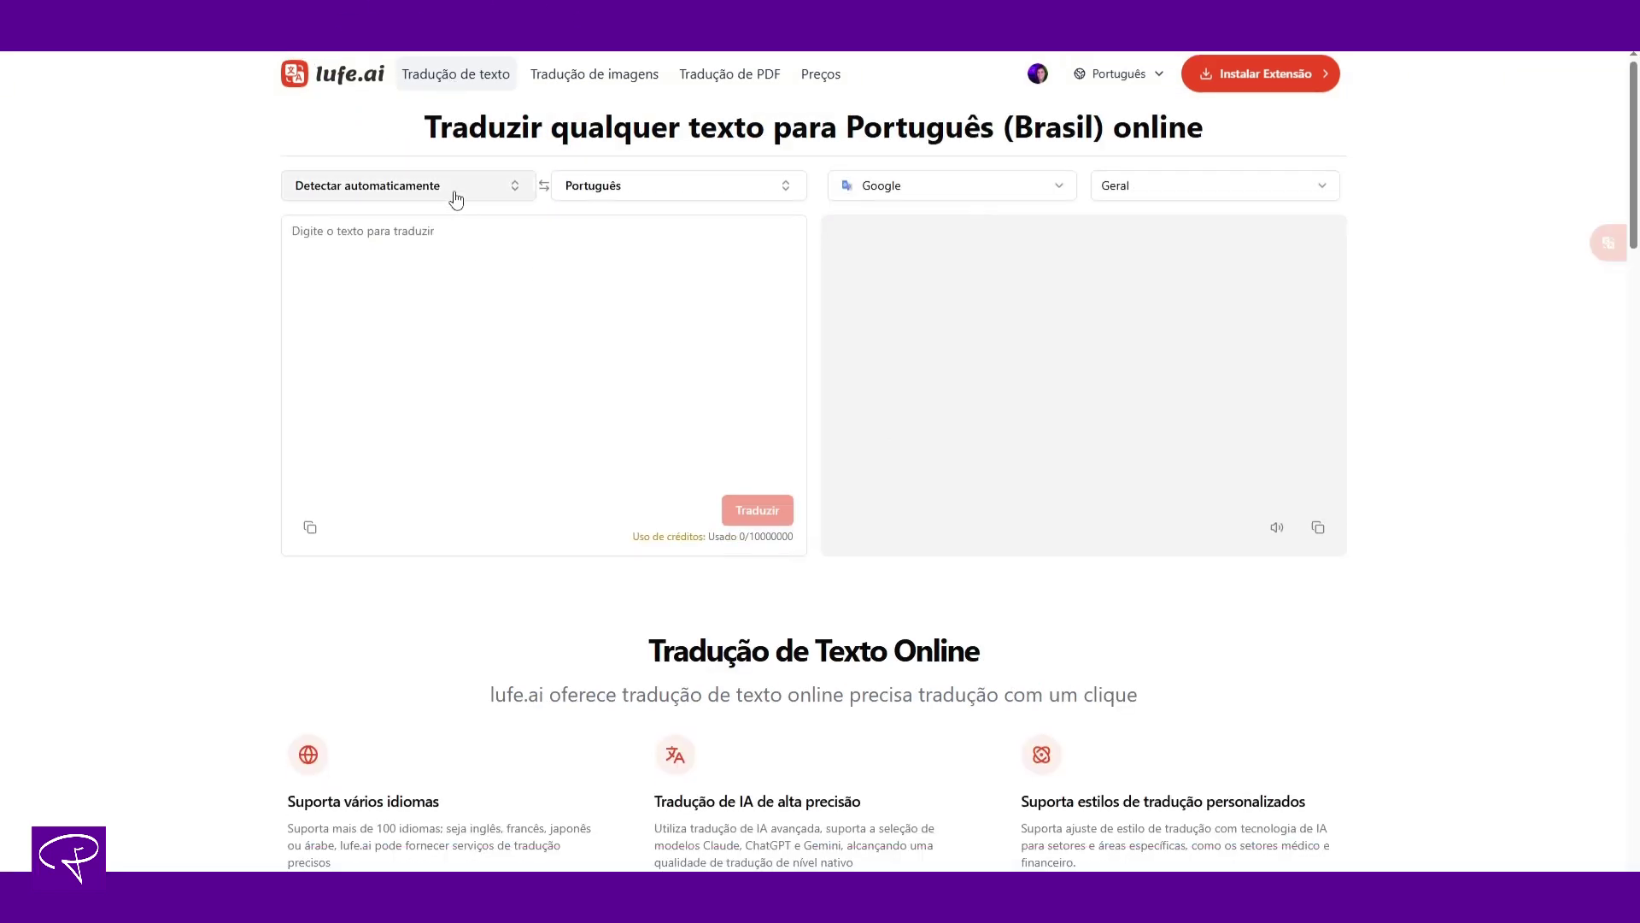
left_click(404, 268)
left_click(515, 197)
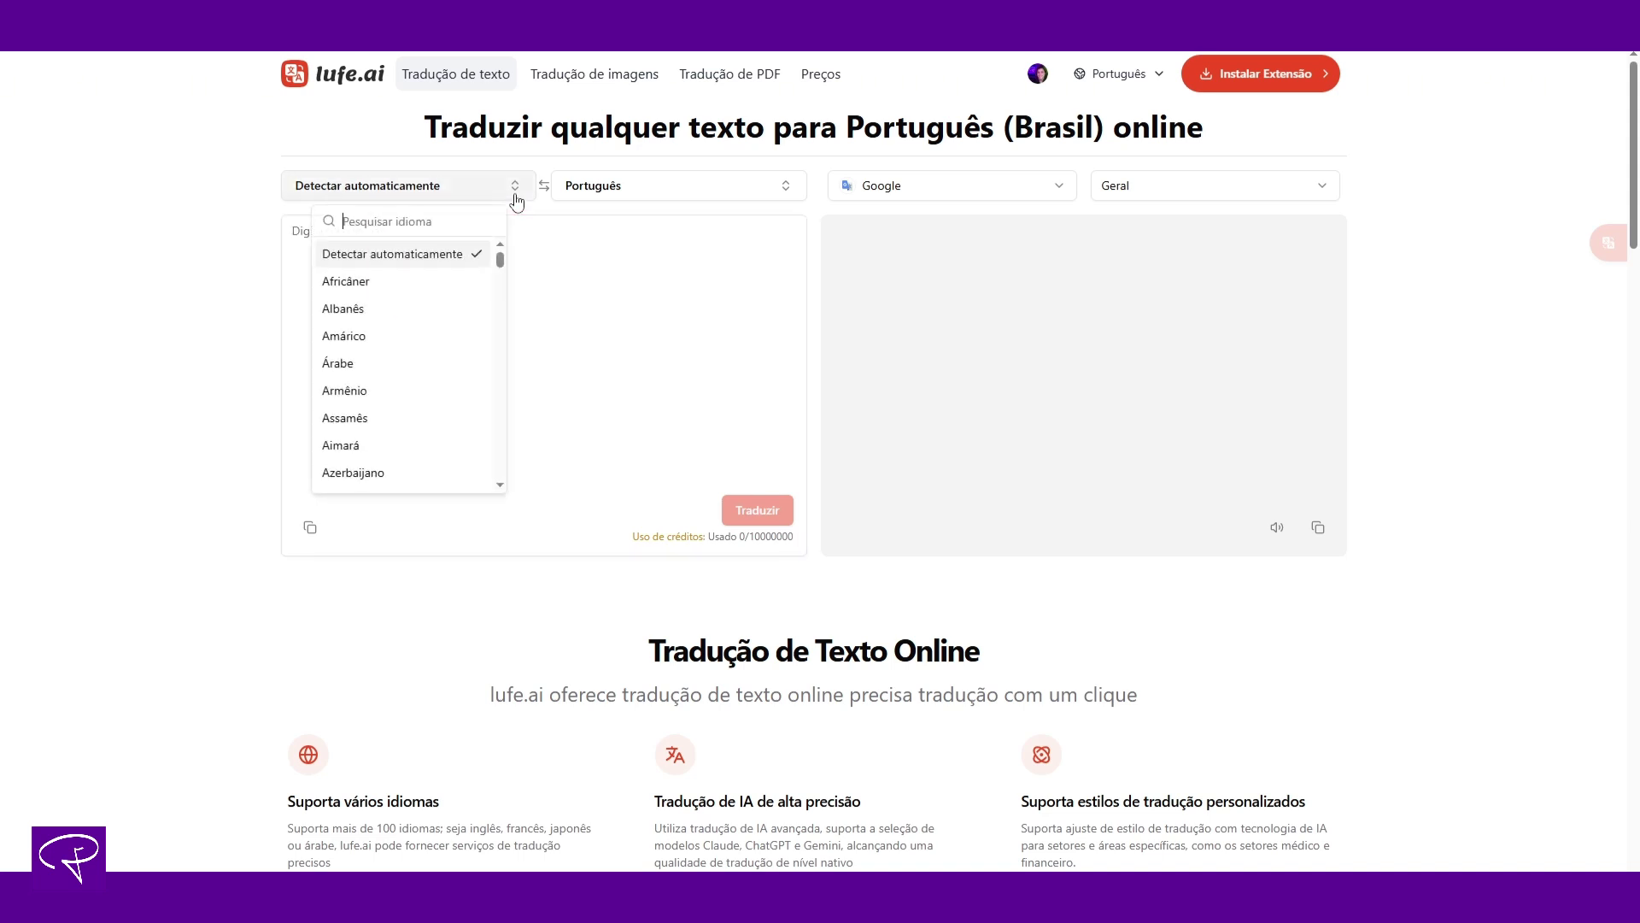
scroll(398, 422, "down", 2)
scroll(399, 422, "down", 6)
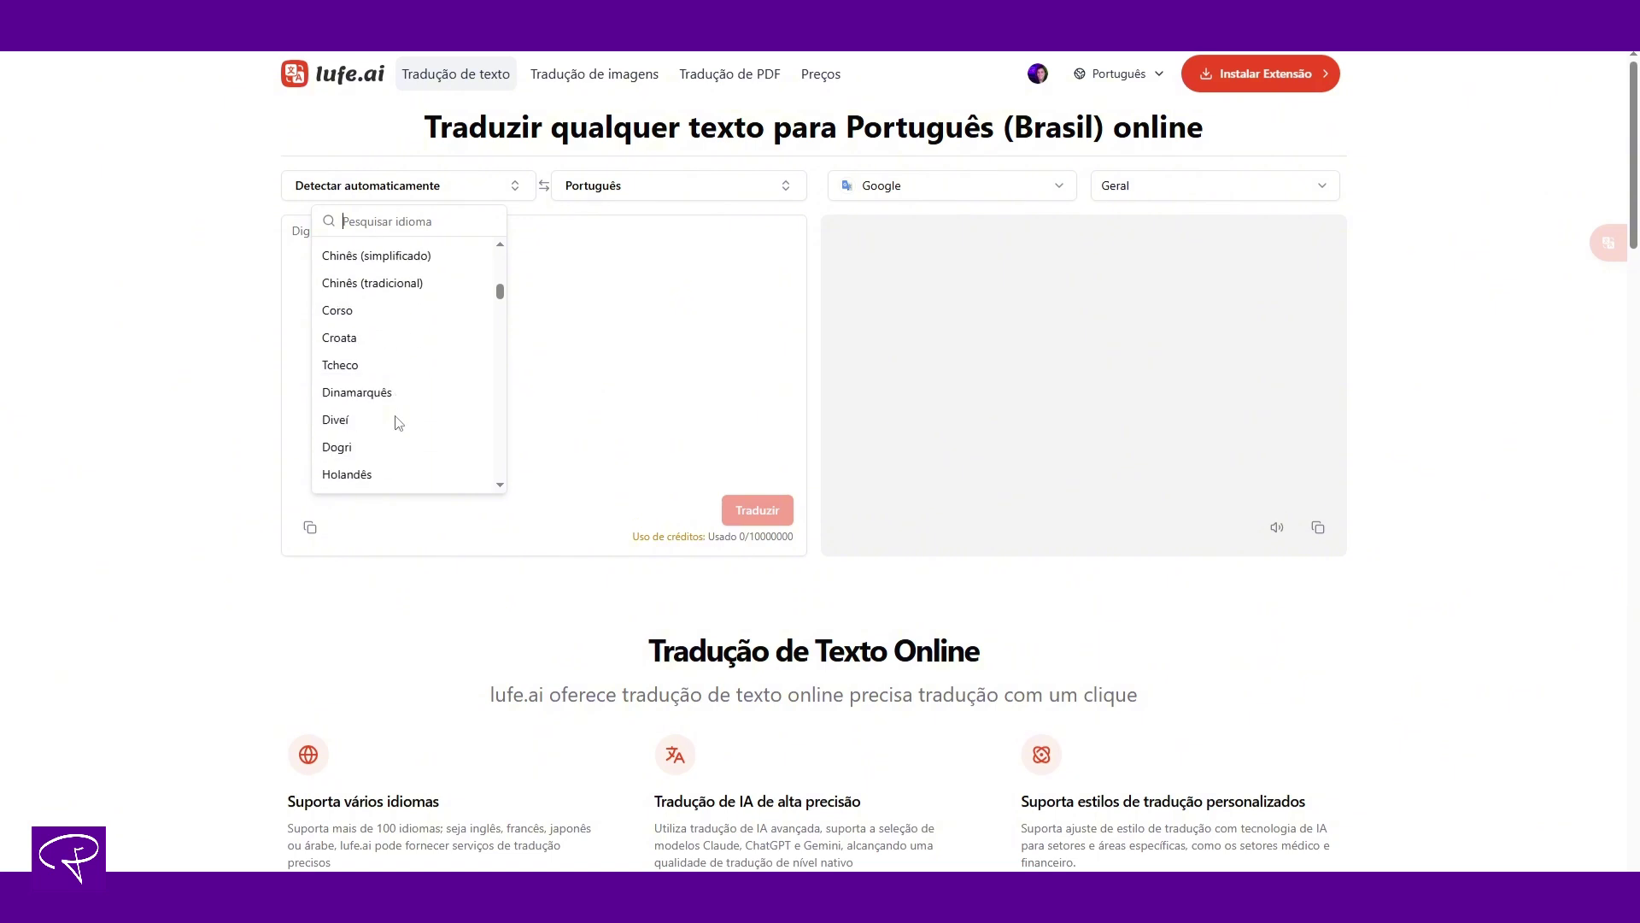
scroll(398, 421, "up", 3)
scroll(398, 421, "up", 3)
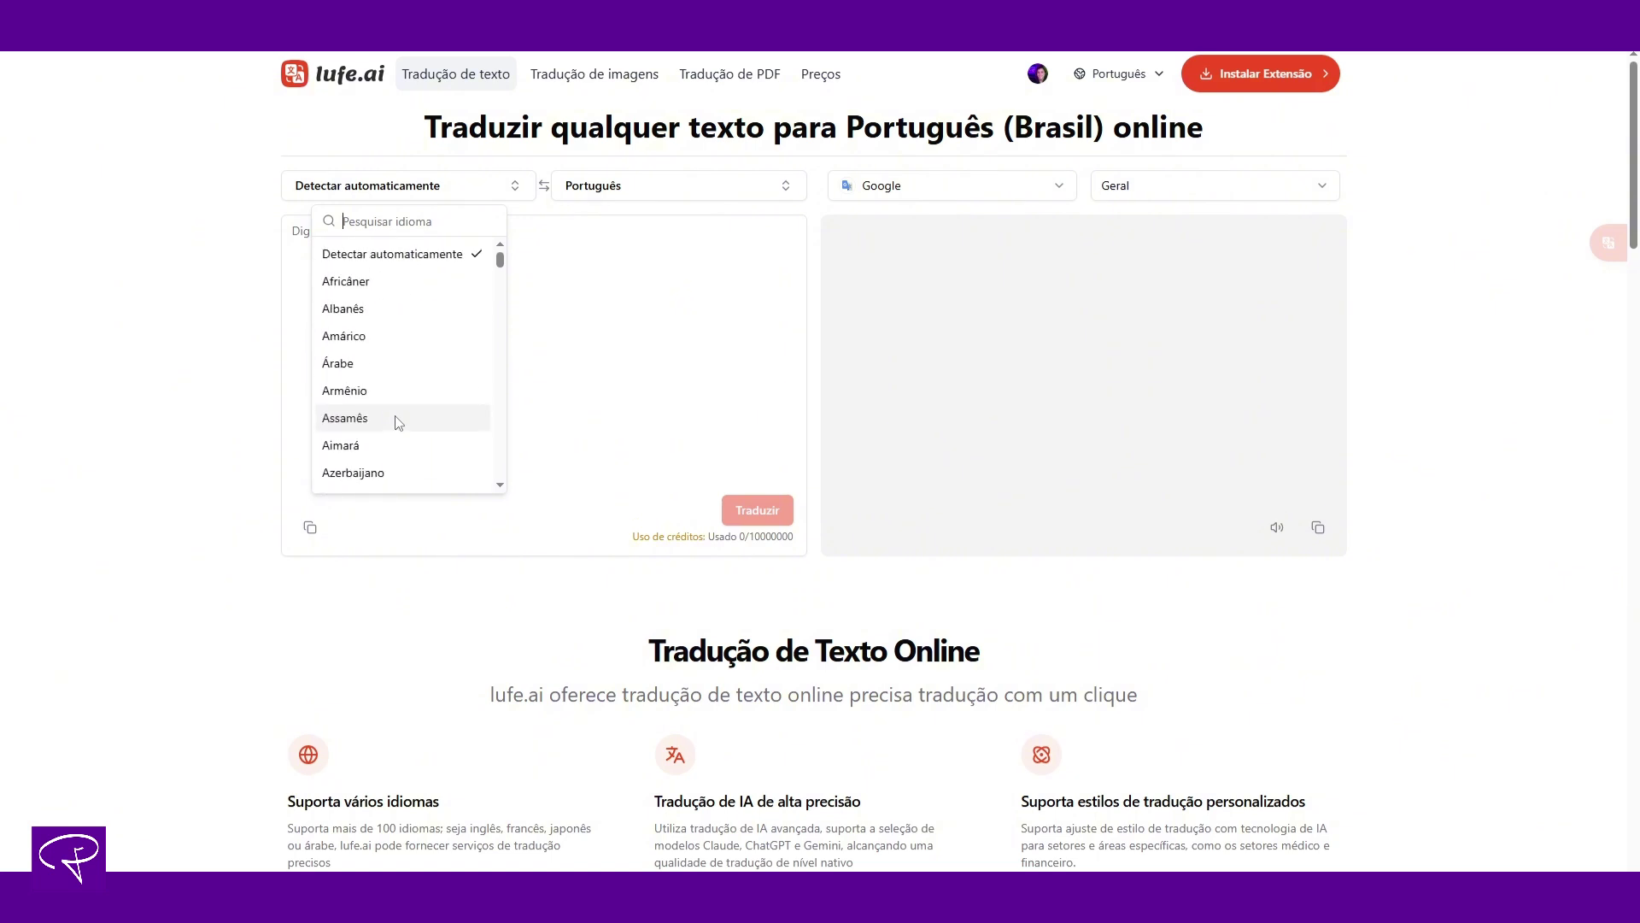
- Look through the available target languages for the text translation and close the list without changing it
left_click(655, 293)
left_click(672, 194)
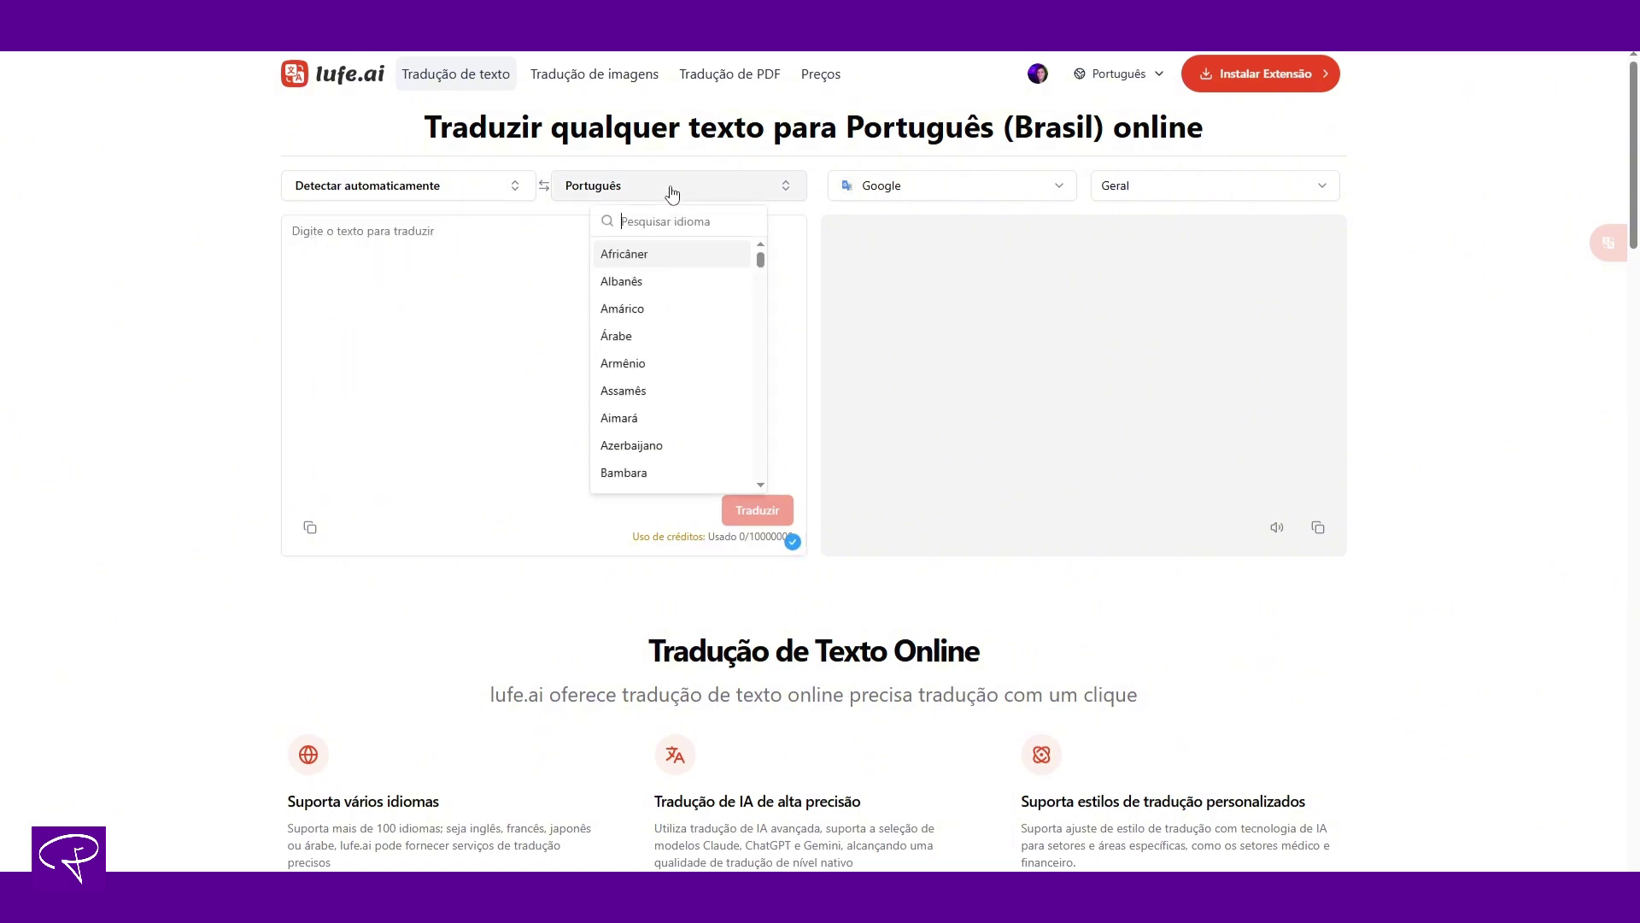
scroll(617, 456, "down", 2)
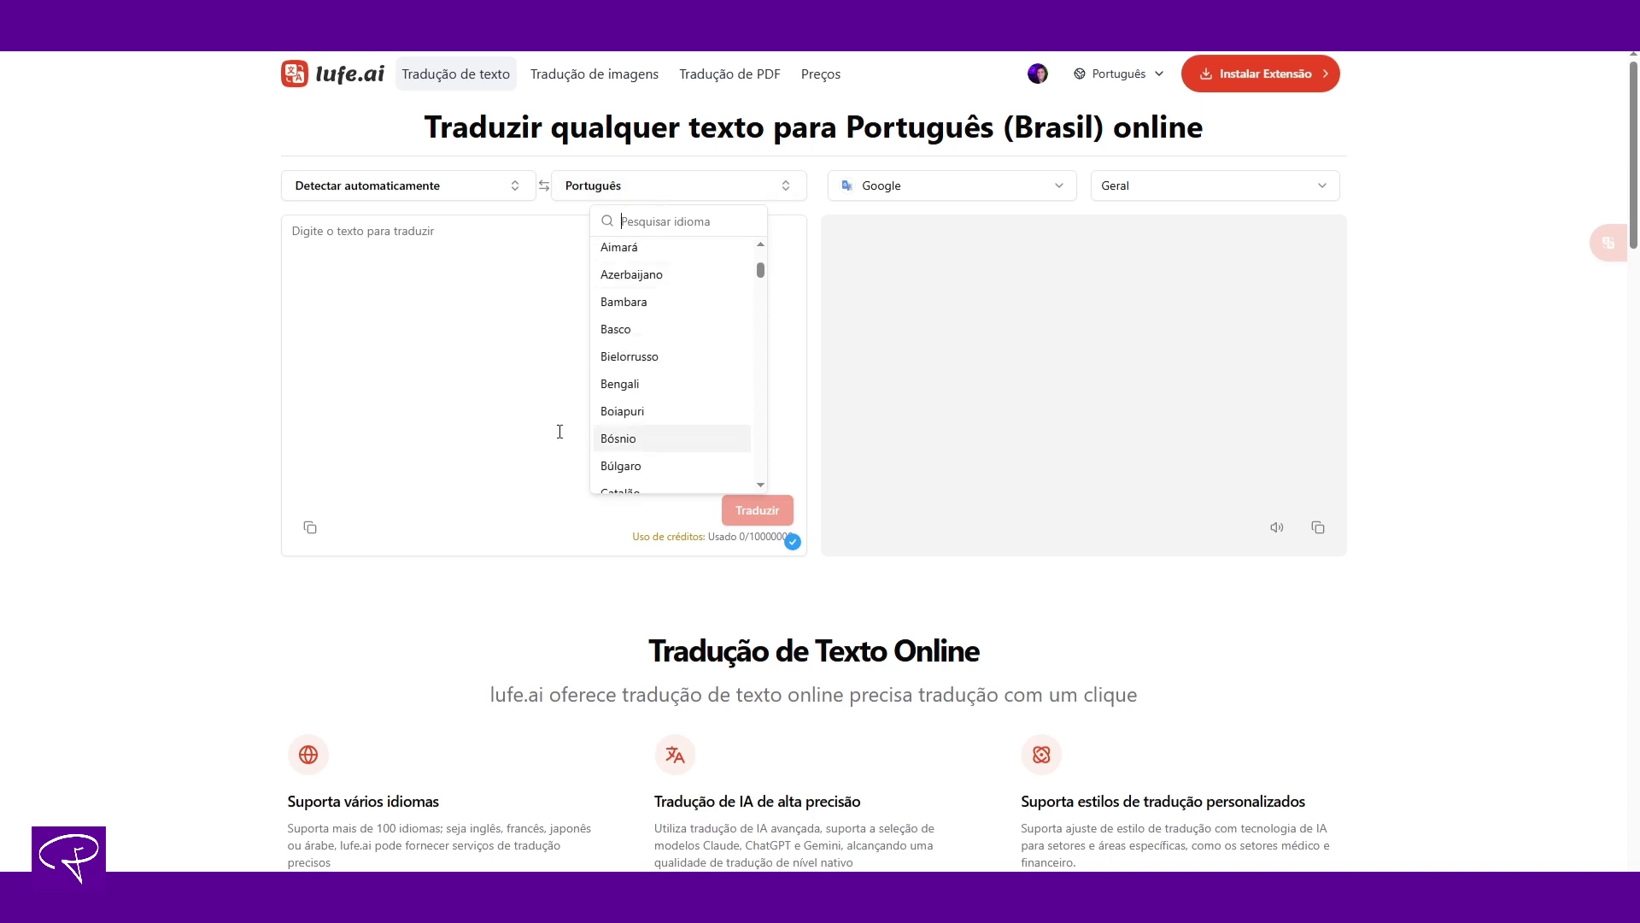
left_click(493, 395)
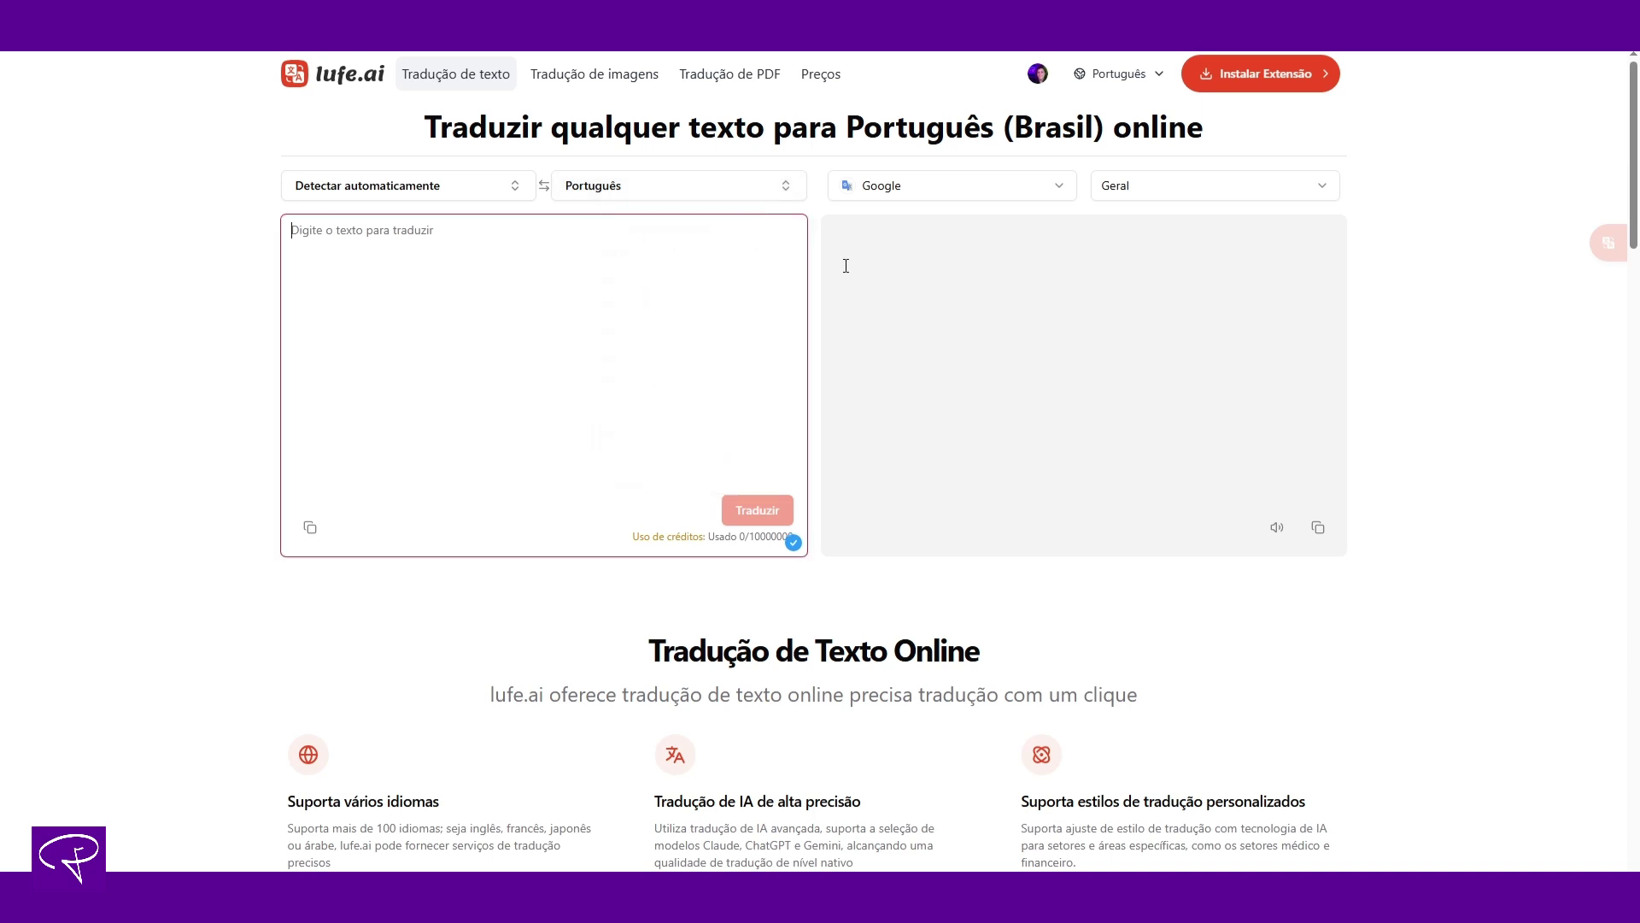
- Review the available translation engines and subject areas, and return to the source text box
left_click(1057, 191)
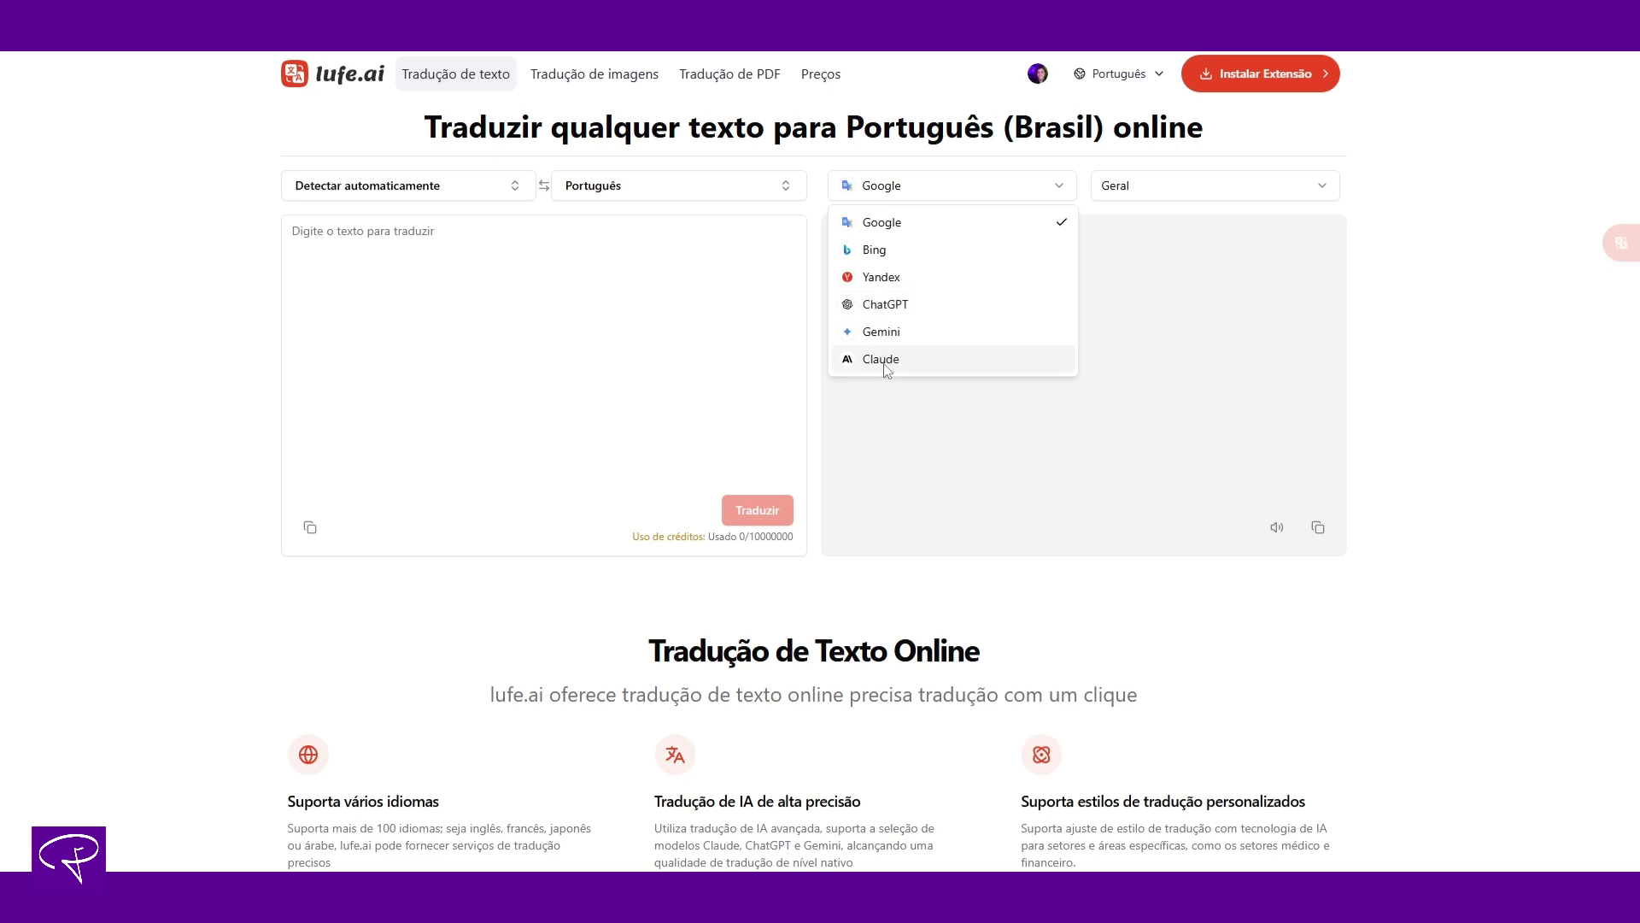
left_click(1220, 198)
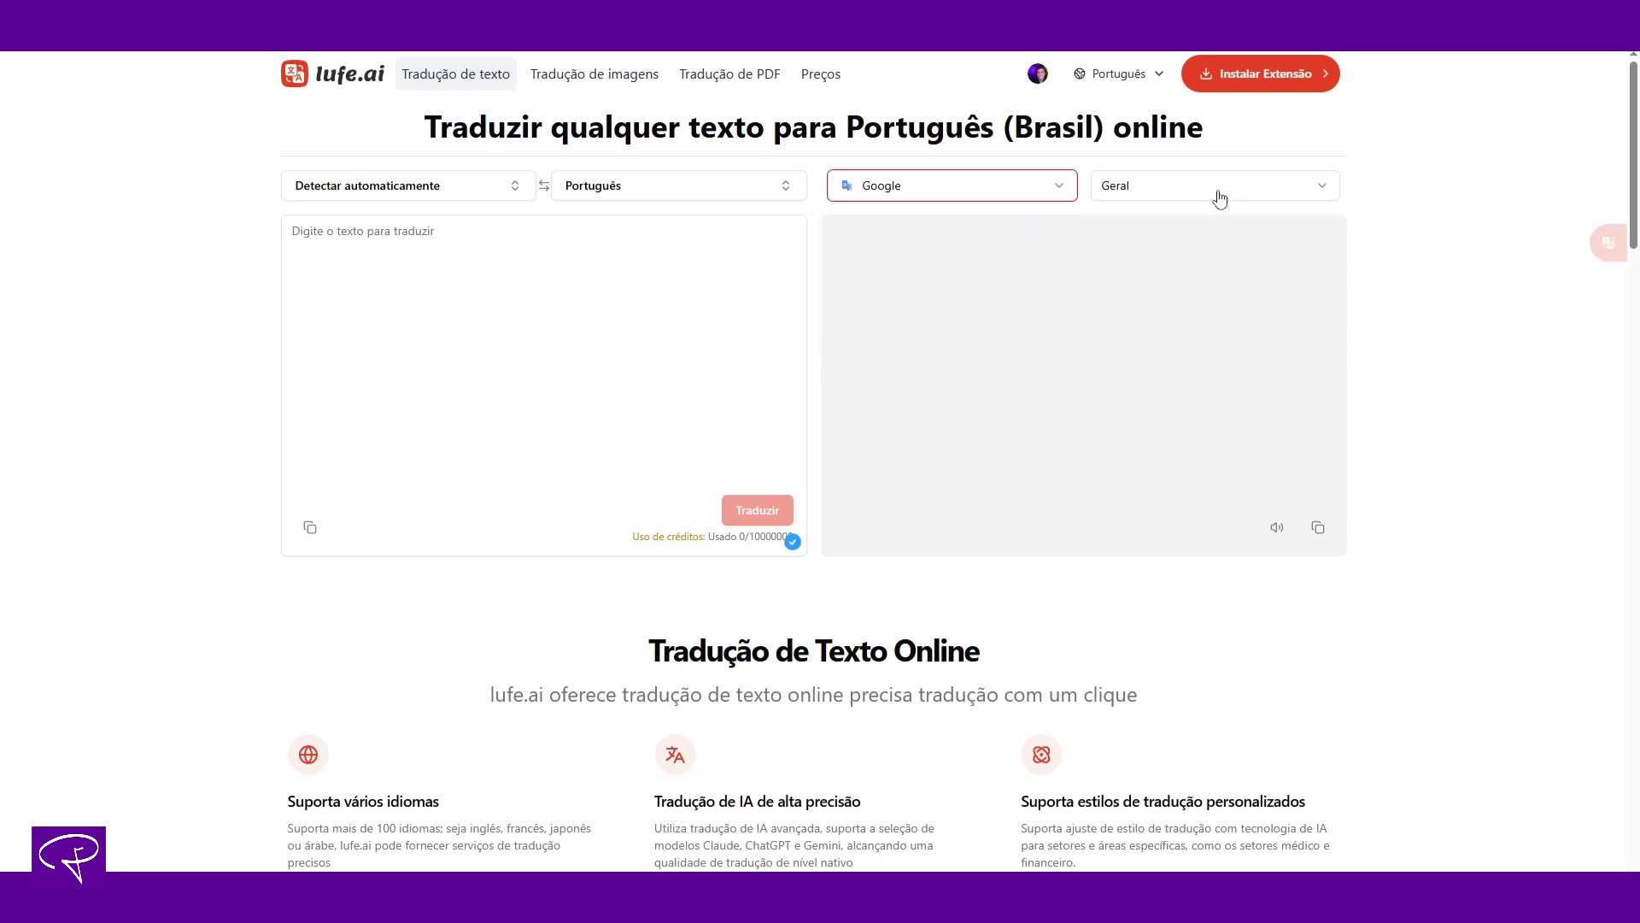
left_click(1219, 198)
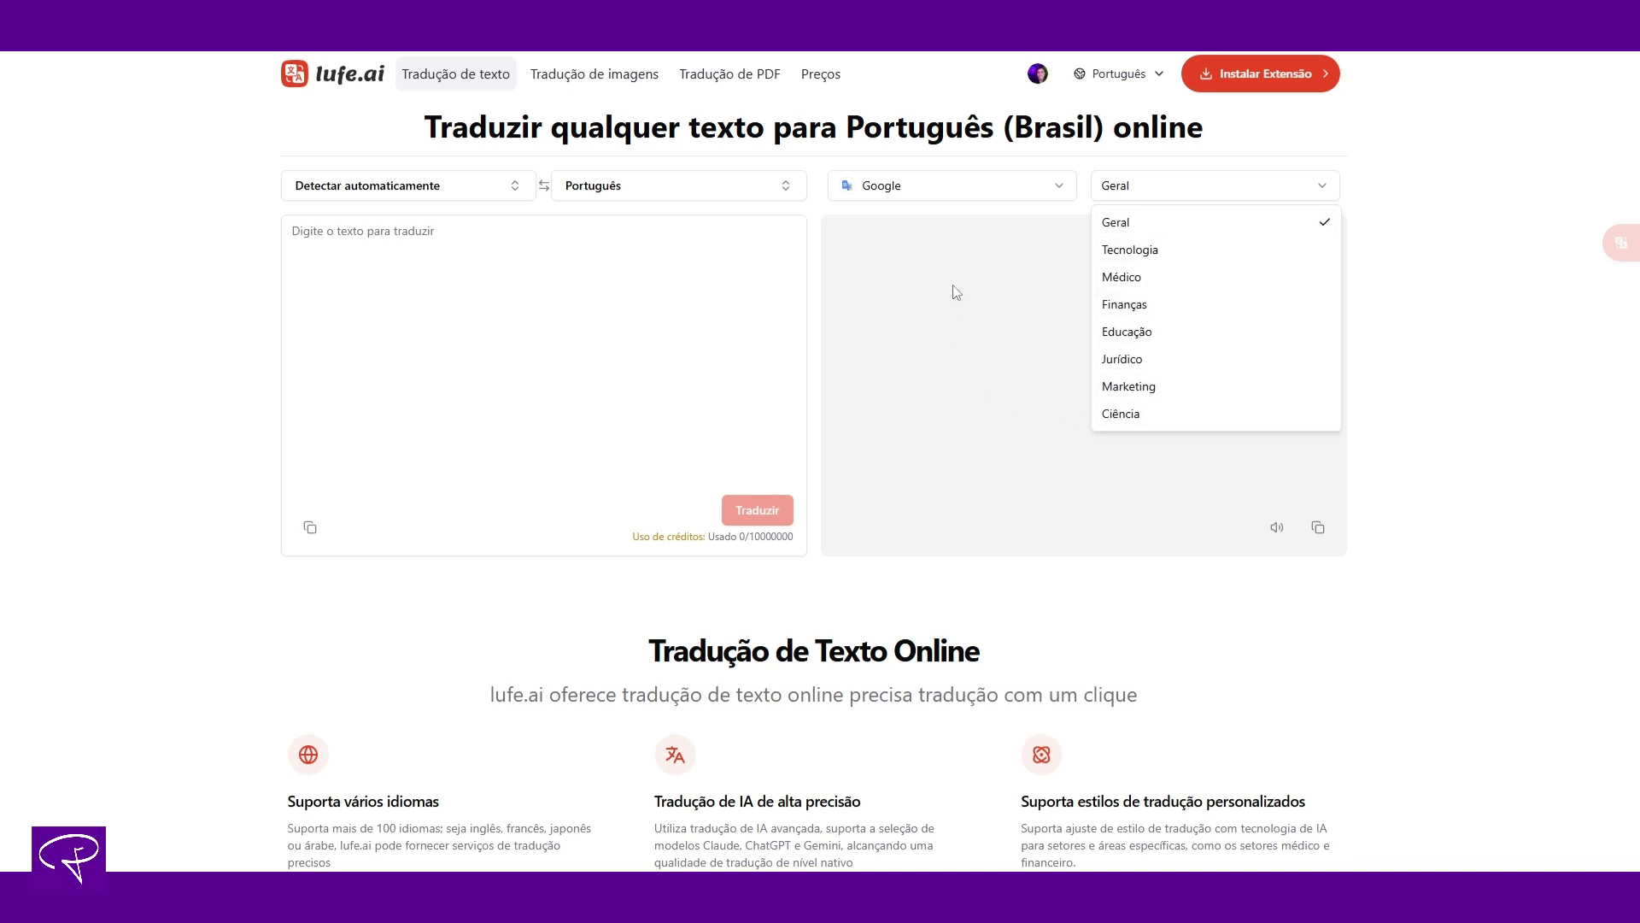
left_click(424, 260)
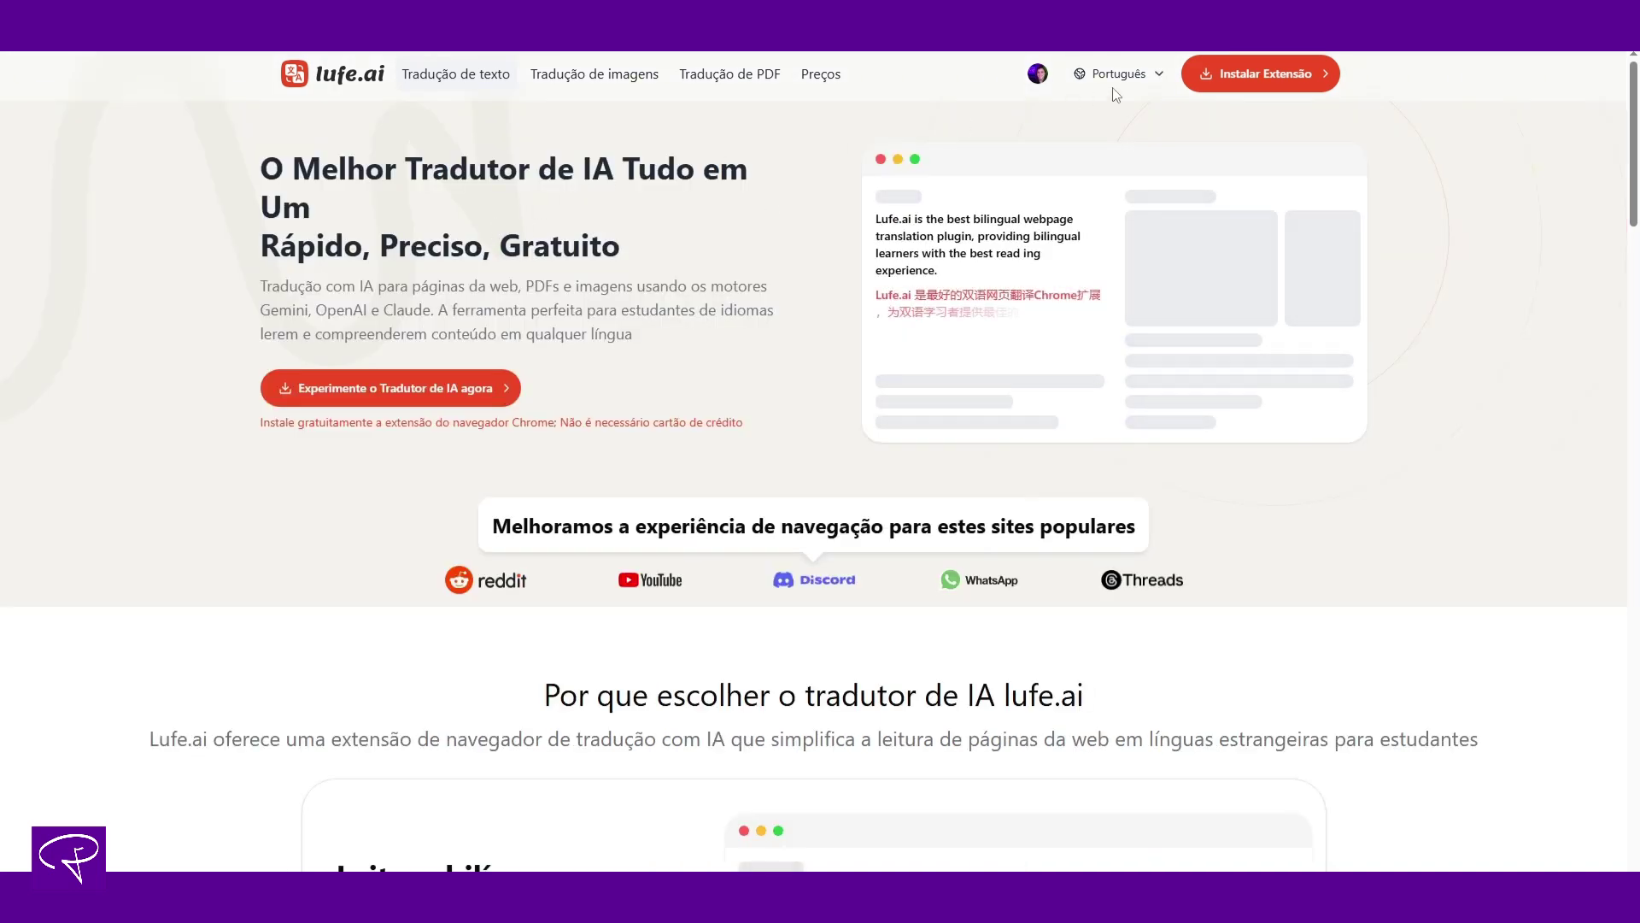
- Switch the homepage to English and copy its headline and description into the text translation tool as source text
mouse_move(1153, 69)
left_click(1098, 117)
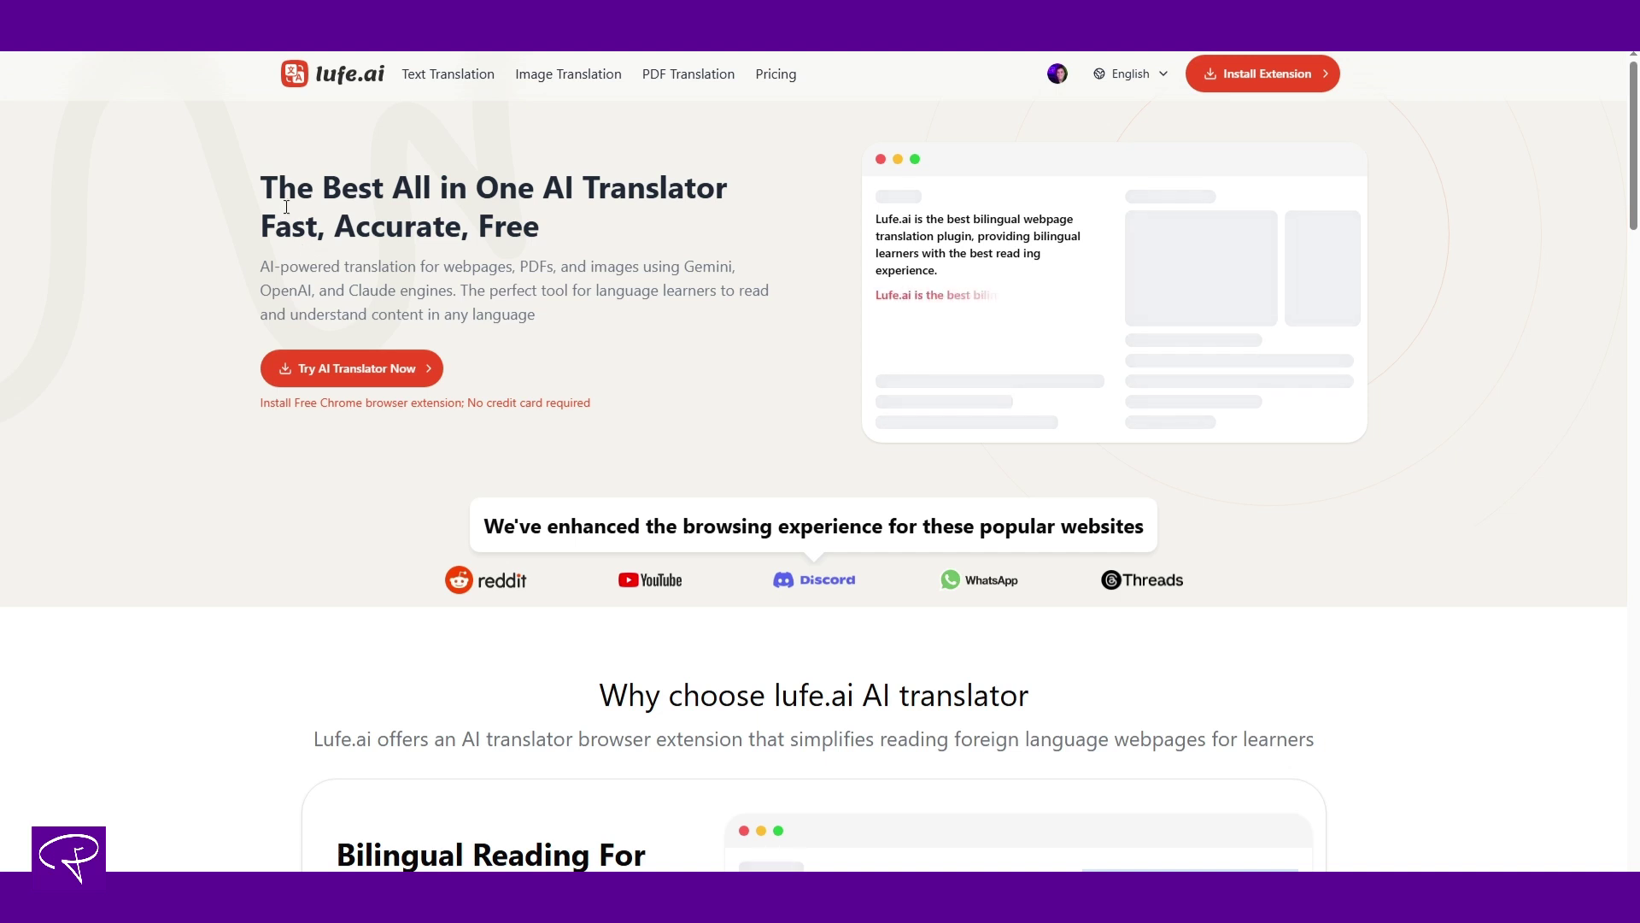
left_click_drag(261, 184, 579, 325)
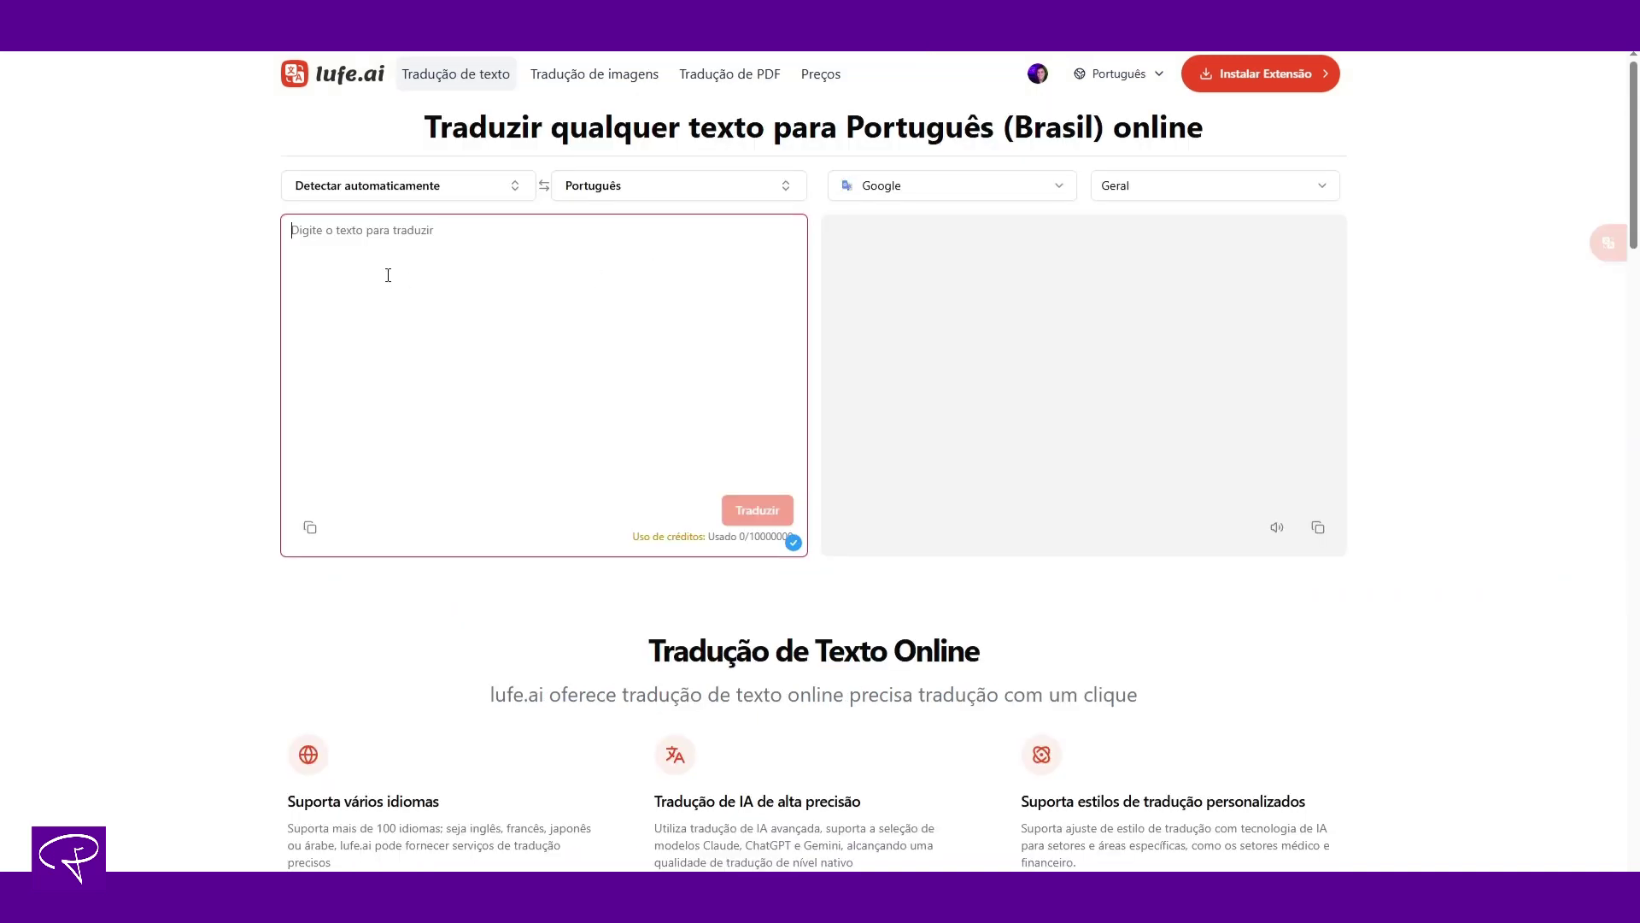
type("The Best All in One AI Translator Fast, Accurate, Free AI-powered translation for webpages, PDFs, and images using Gemini, OpenAI, and Claude engines. The perfect tool for language learners to read and understand content in any language")
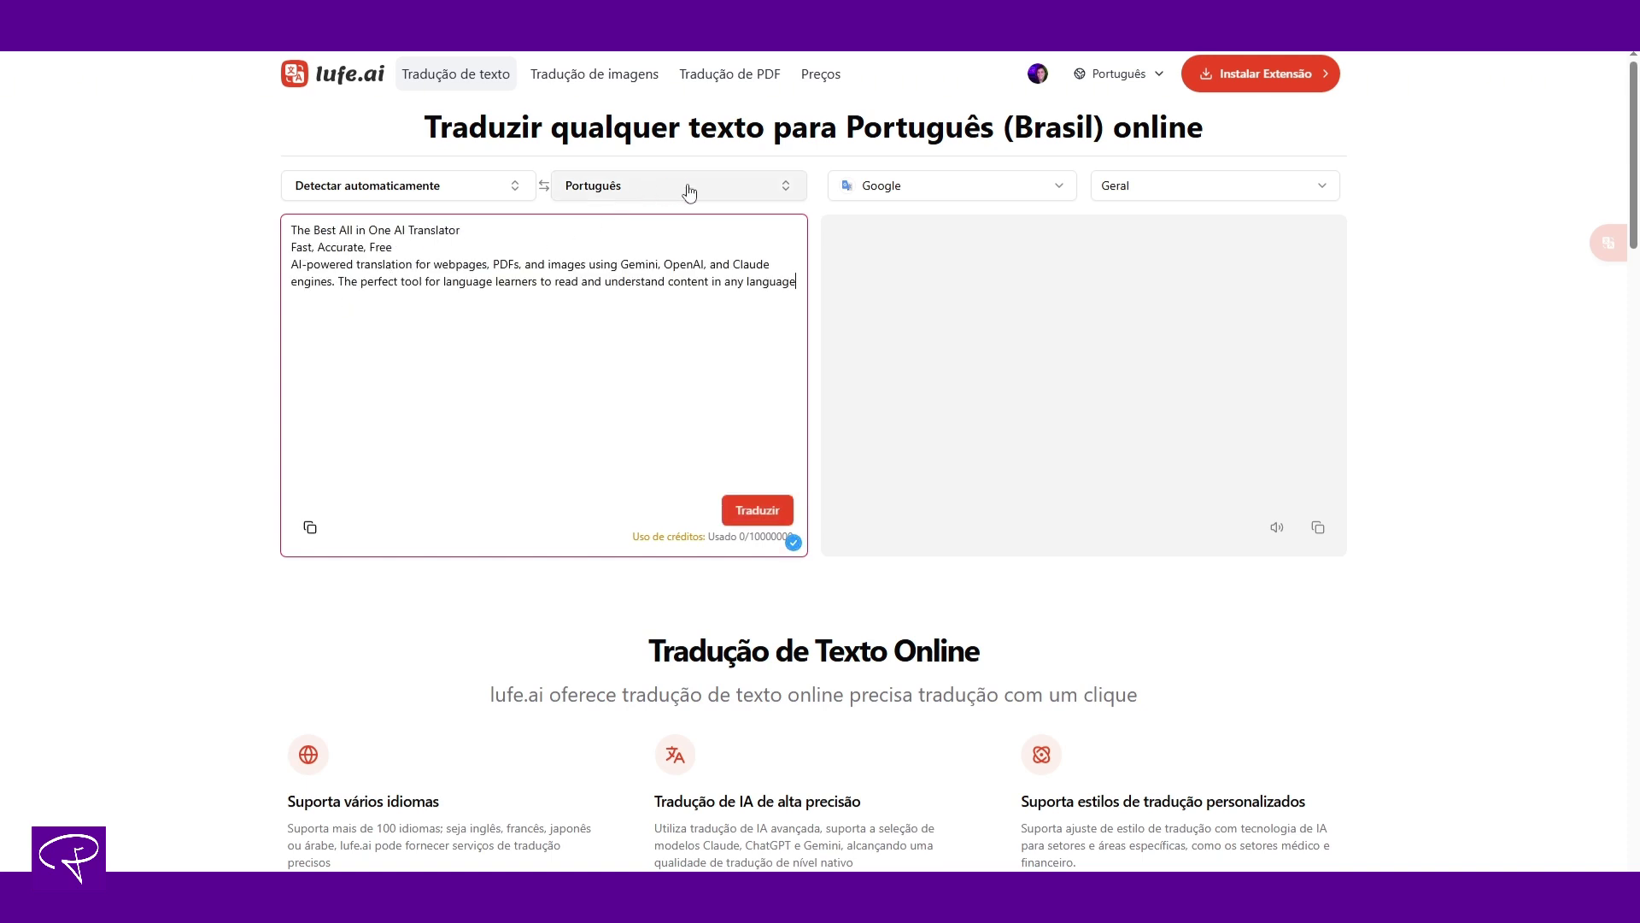
- Translate the entered text into Português using the Google engine and the Geral subject area, and inspect the translation
left_click(948, 185)
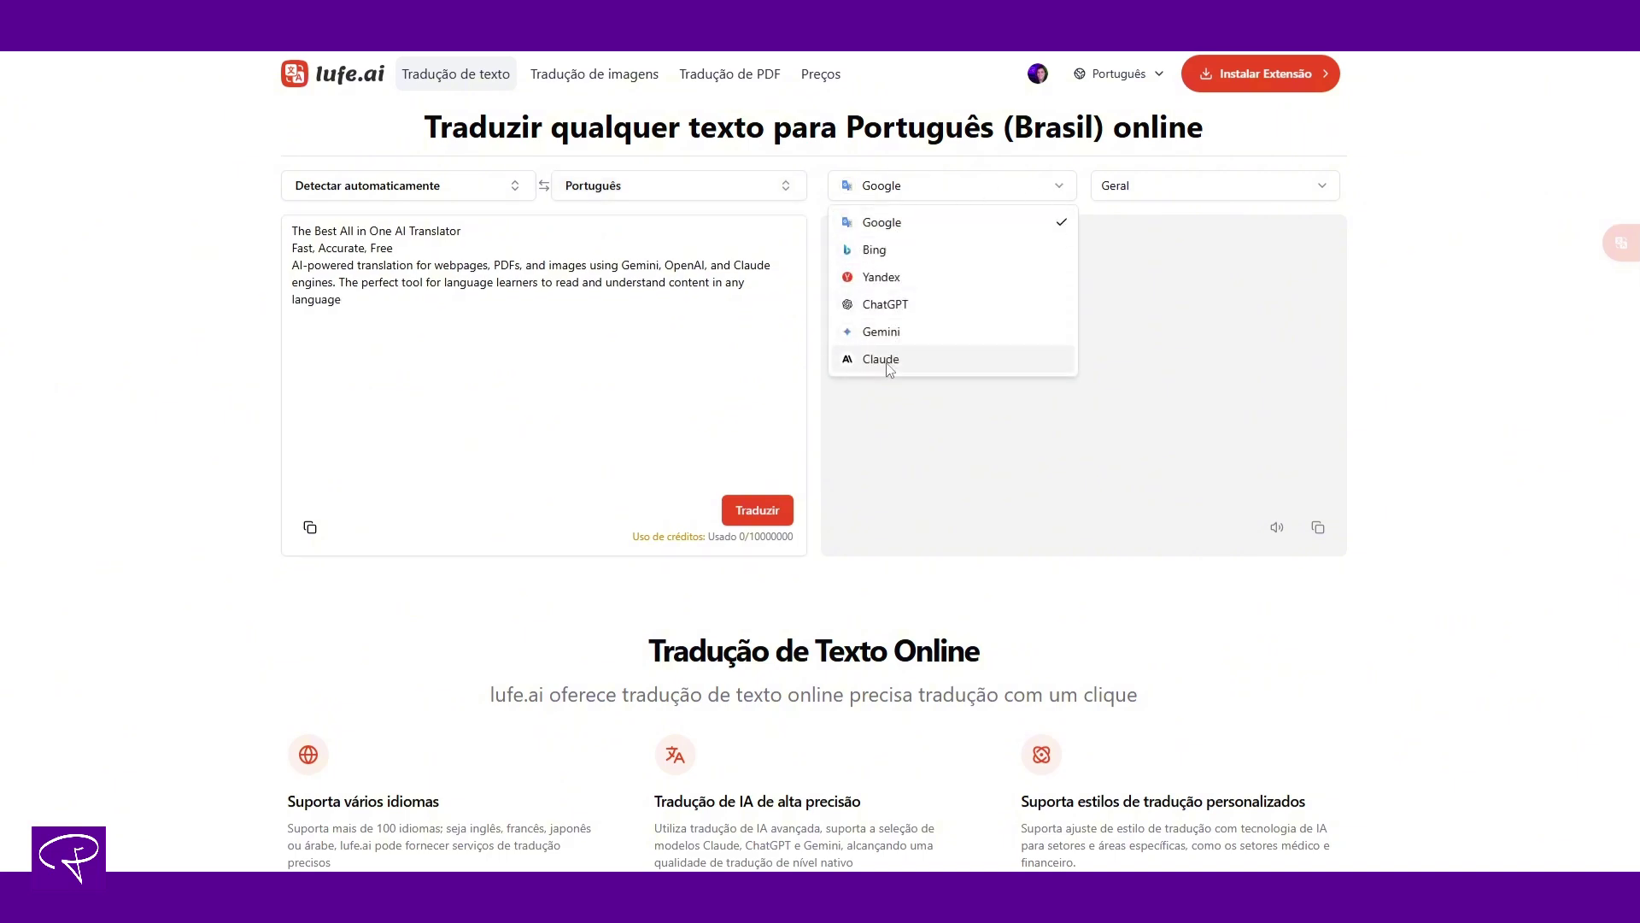
left_click(929, 229)
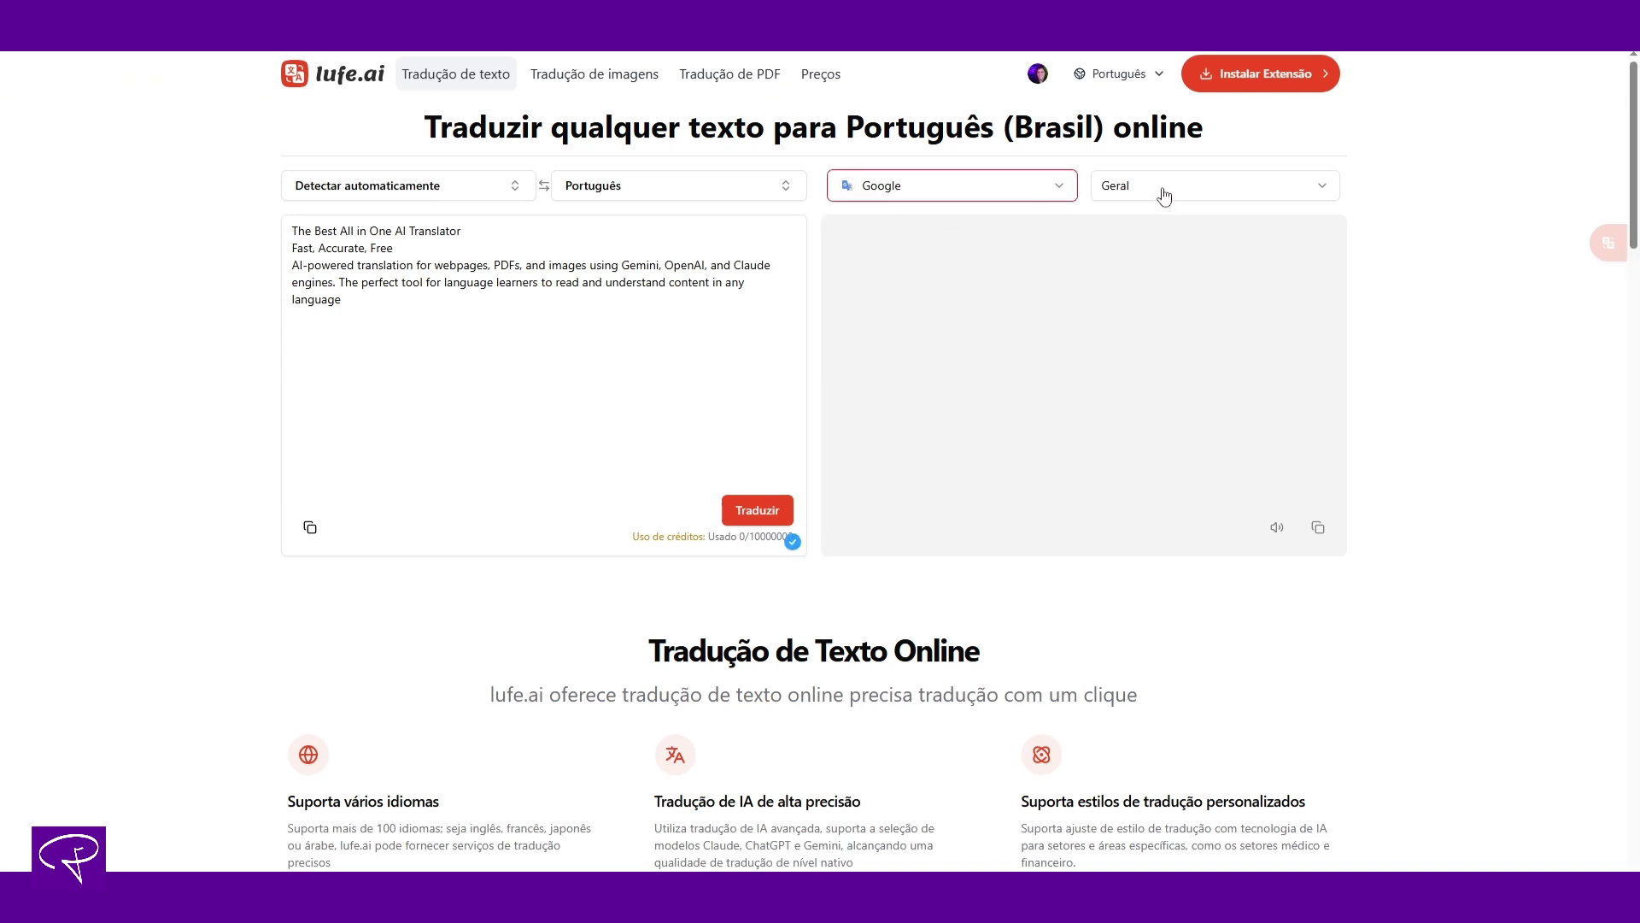
left_click(768, 511)
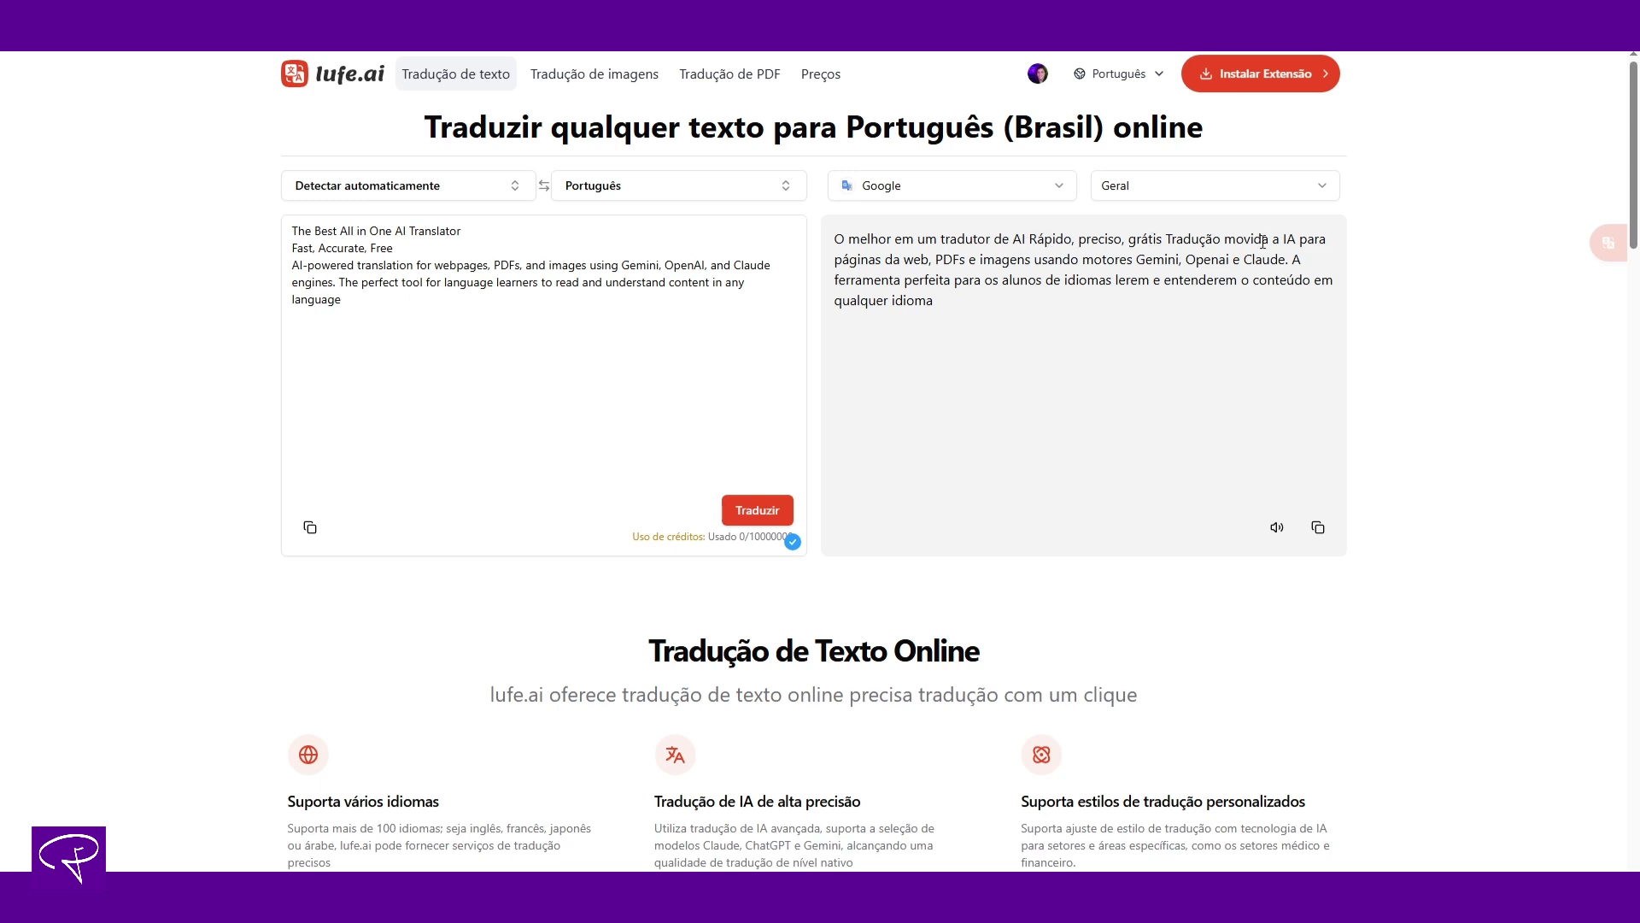
triple_click(1312, 262)
left_click(1090, 417)
- Set the text translation's subject area to Marketing
left_click(1292, 191)
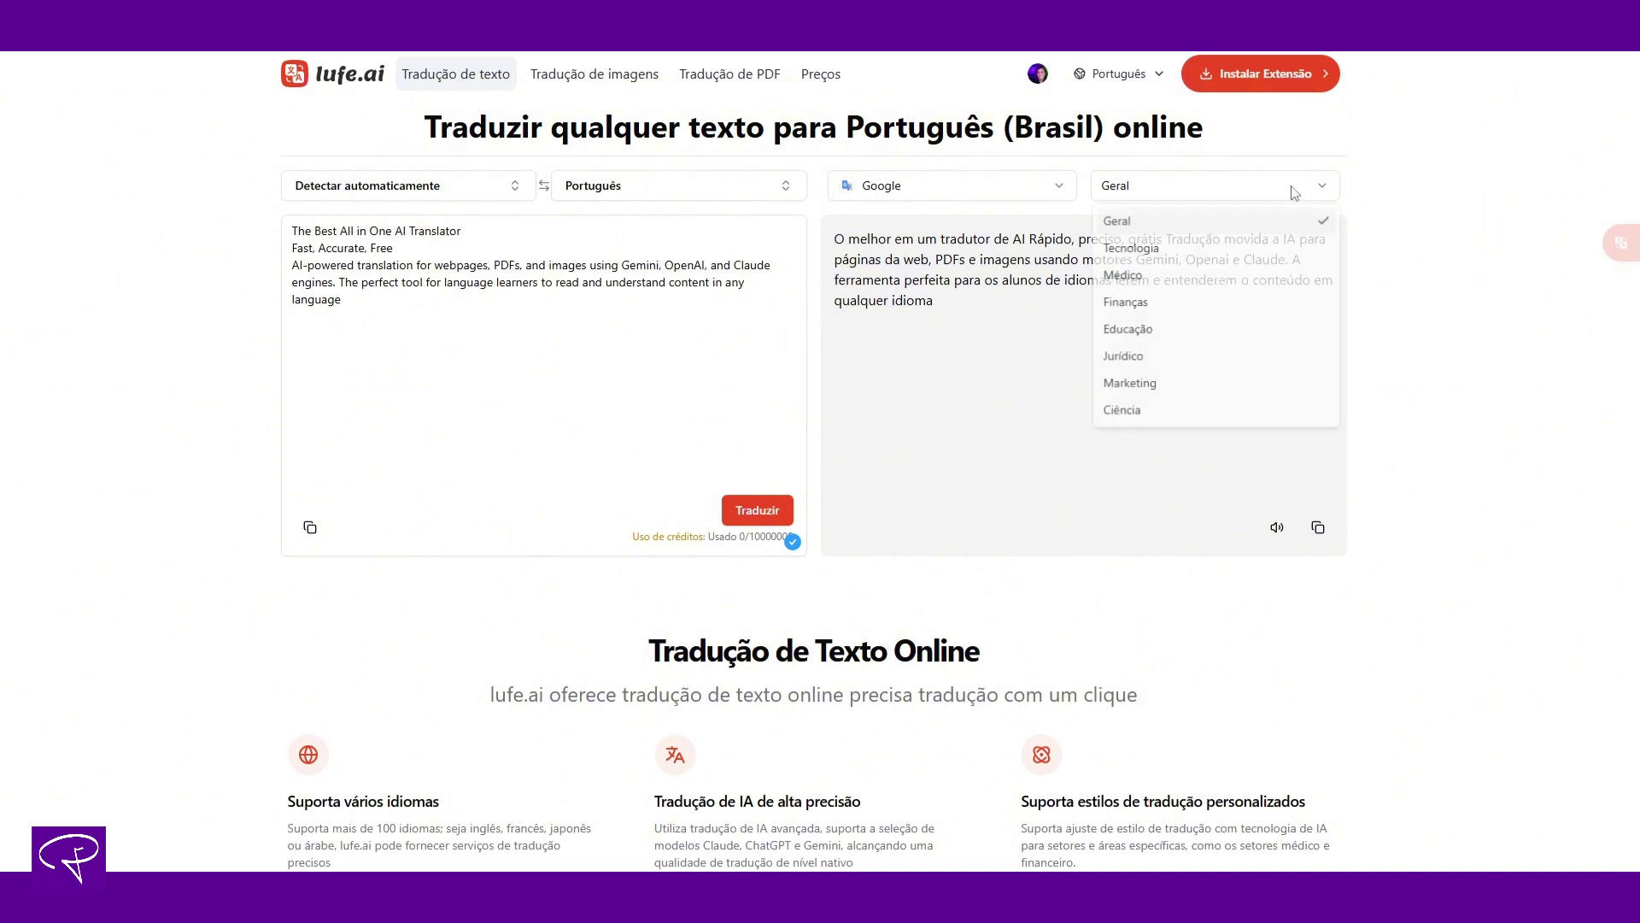
left_click(1129, 386)
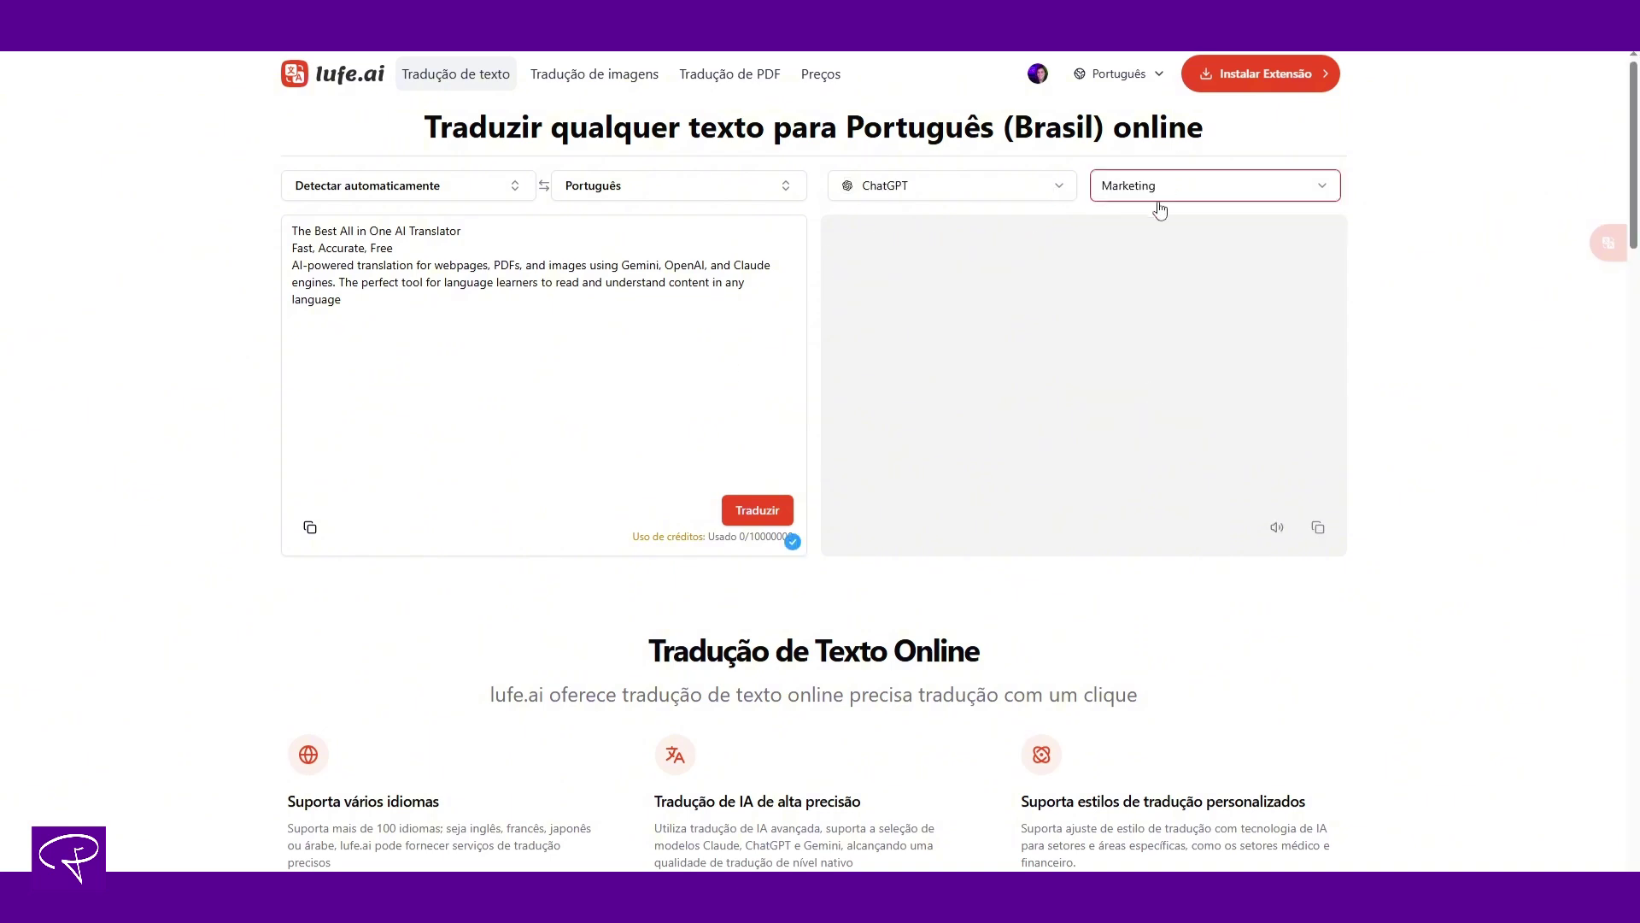
- Translate the source text into Português with ChatGPT and the Marketing subject area, and check the list of subject areas
left_click(773, 512)
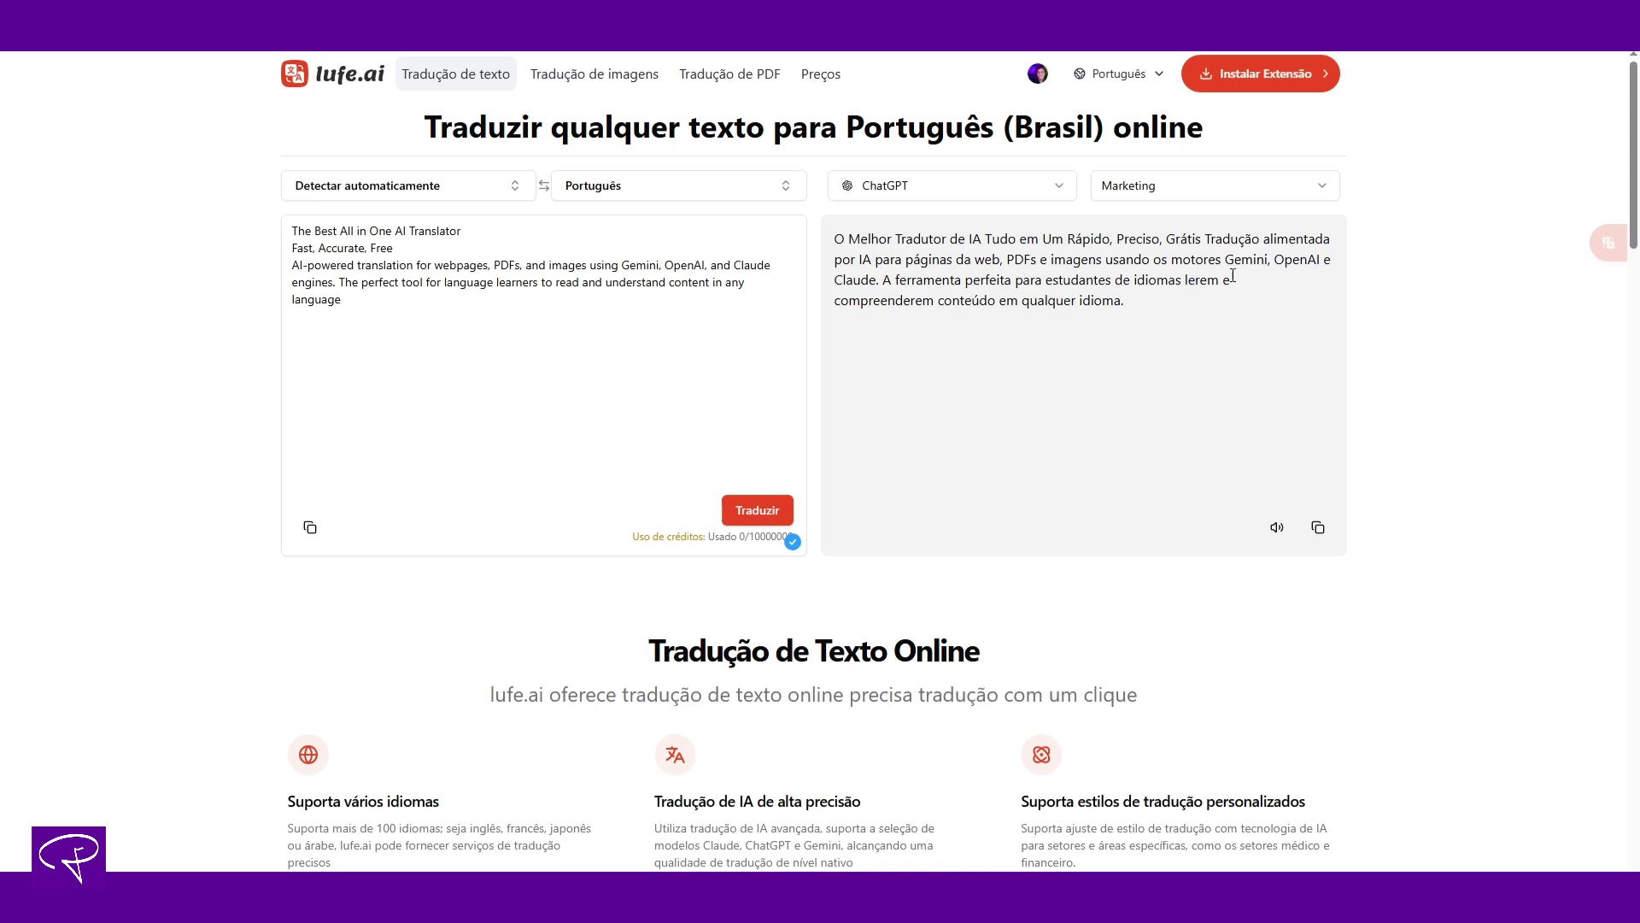
left_click(1322, 189)
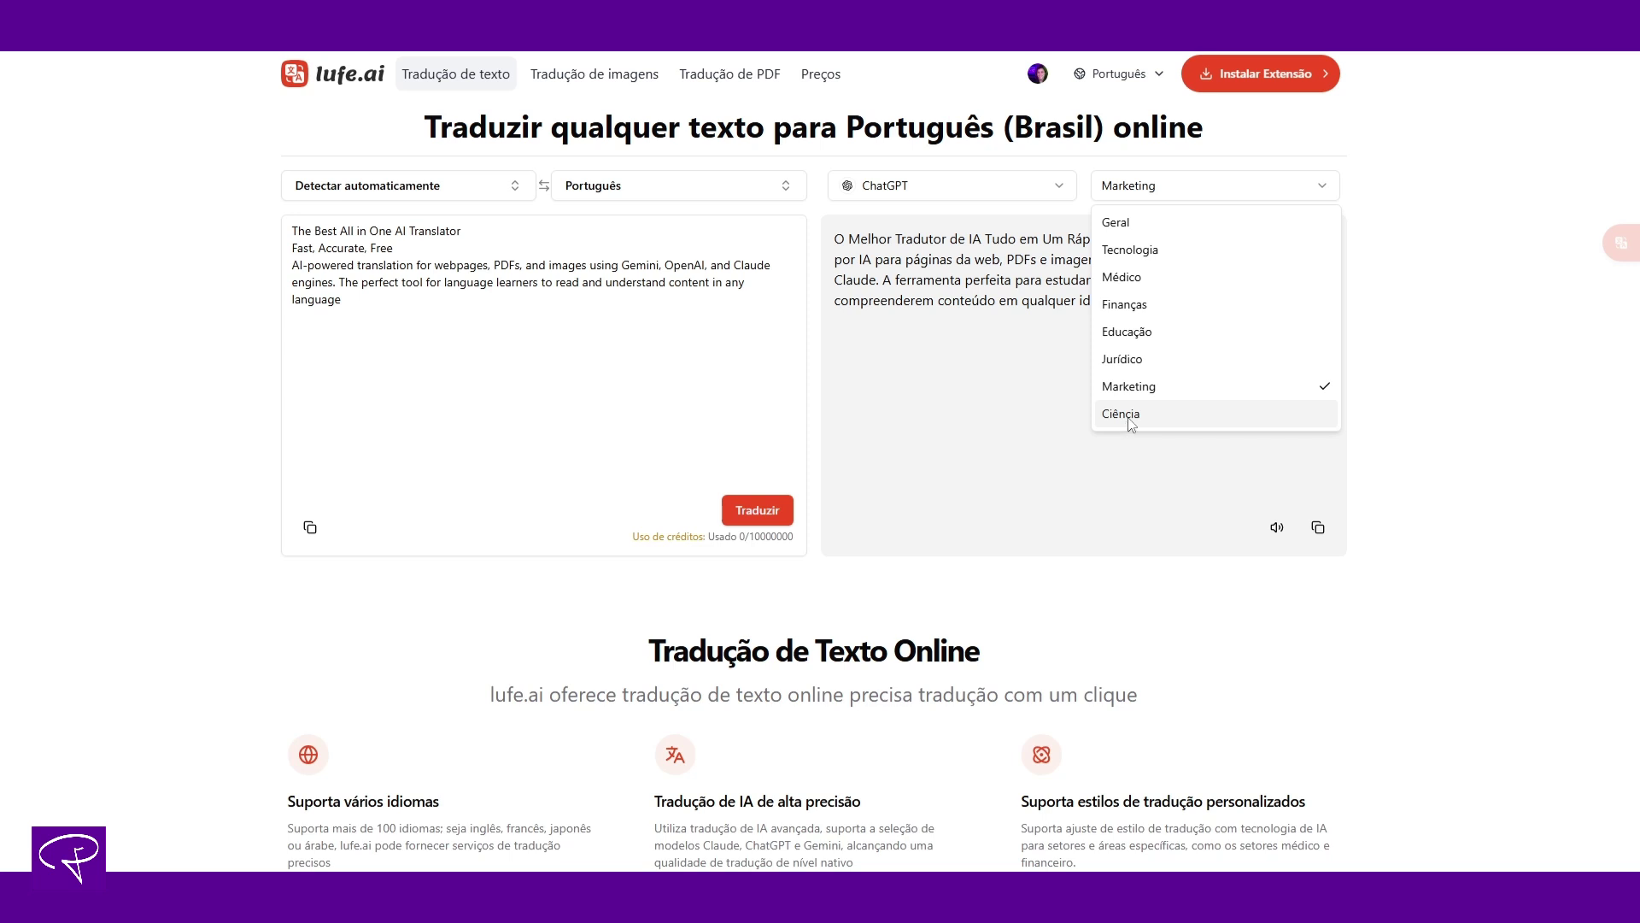
left_click(991, 430)
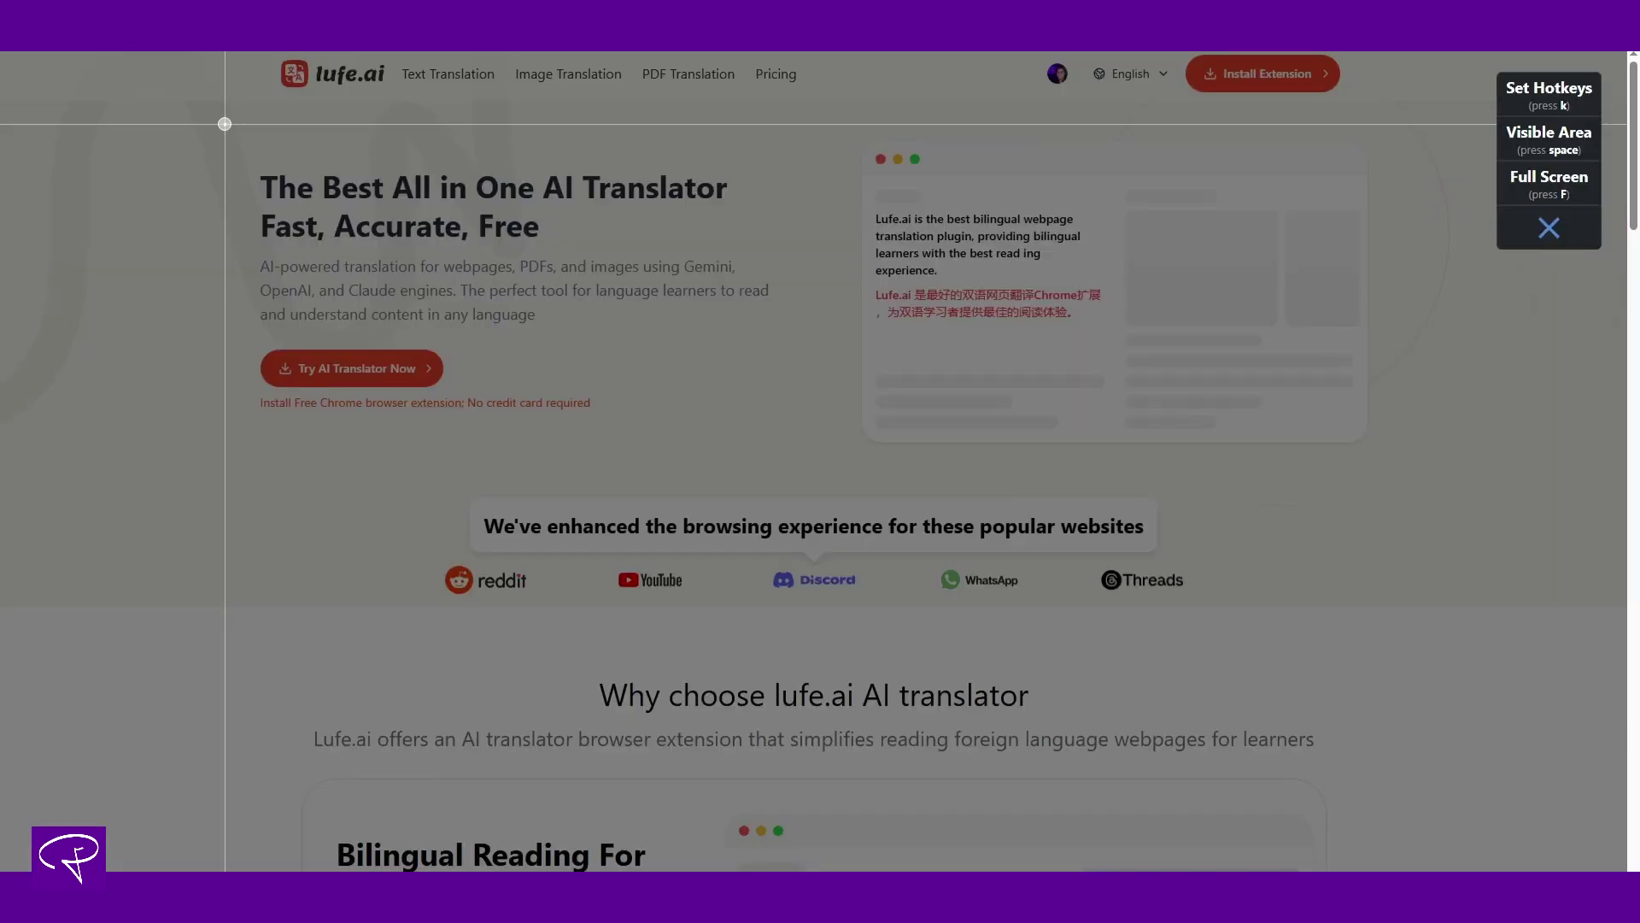
- Capture the English homepage's headline and description as a screenshot and load image file 1 into the image translation tool
left_click_drag(227, 123, 861, 344)
left_click_drag(861, 344, 861, 344)
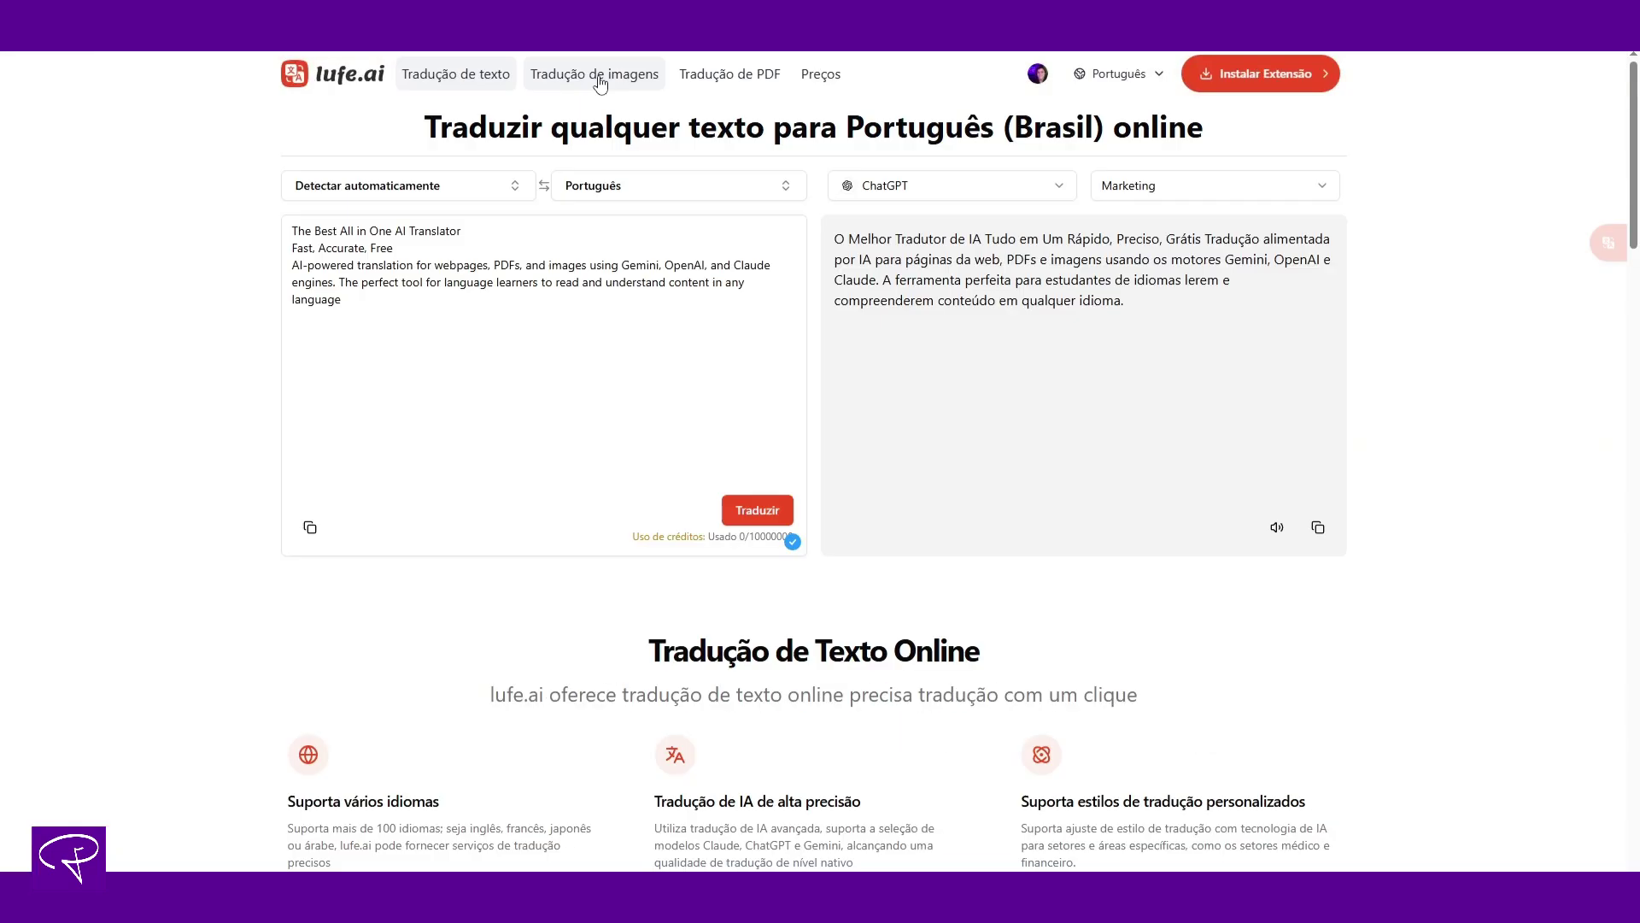
left_click(598, 75)
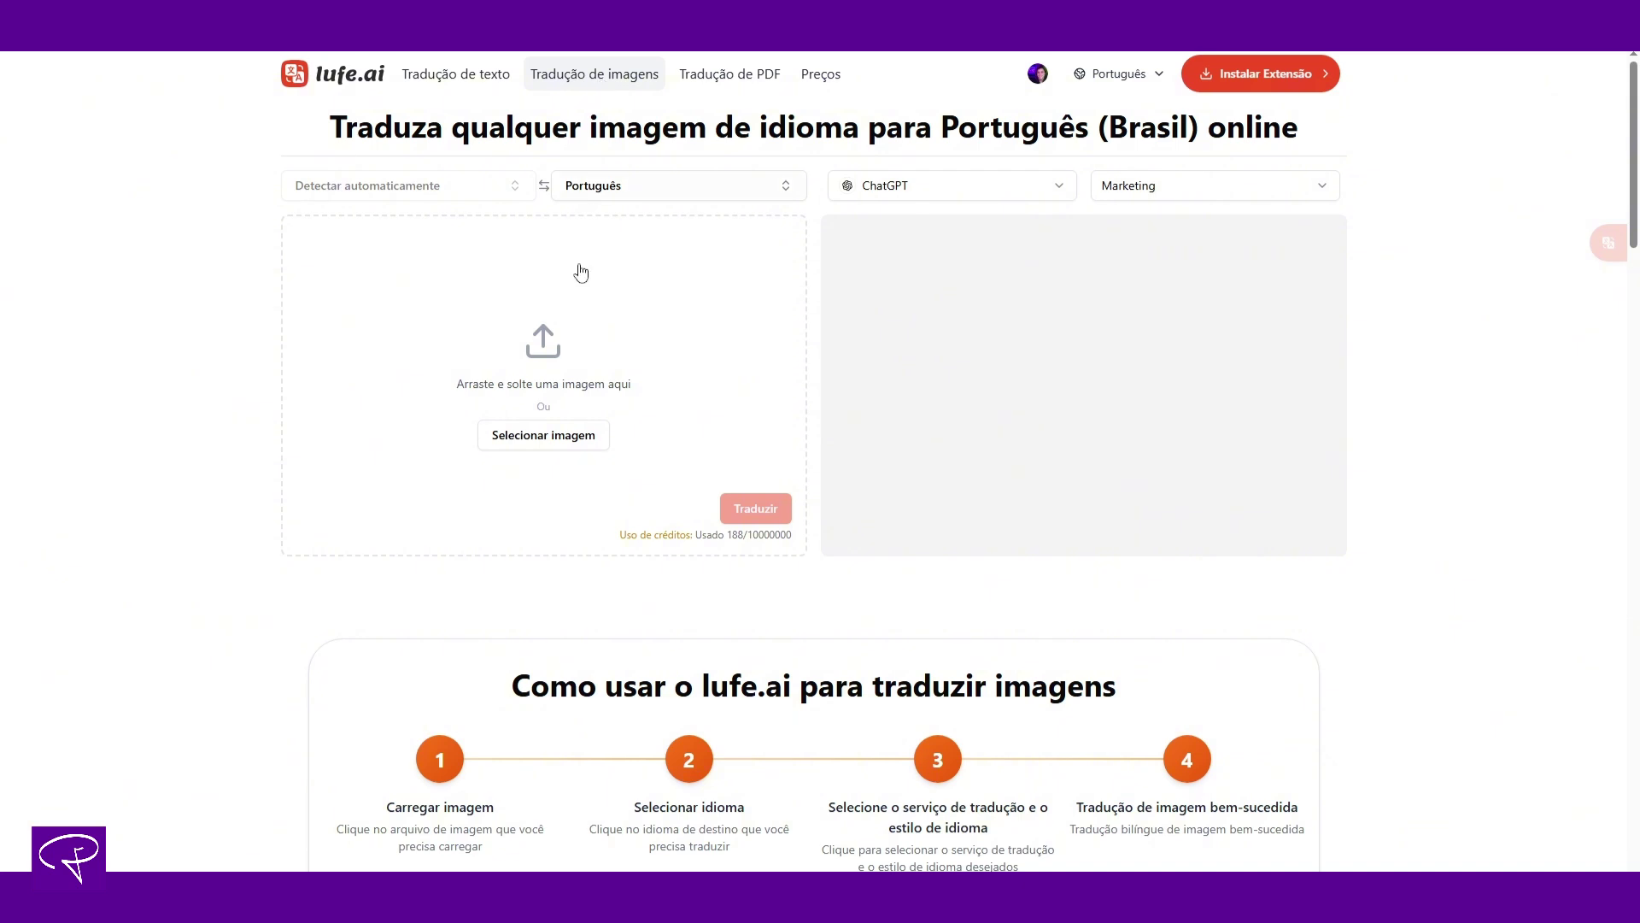
left_click(524, 440)
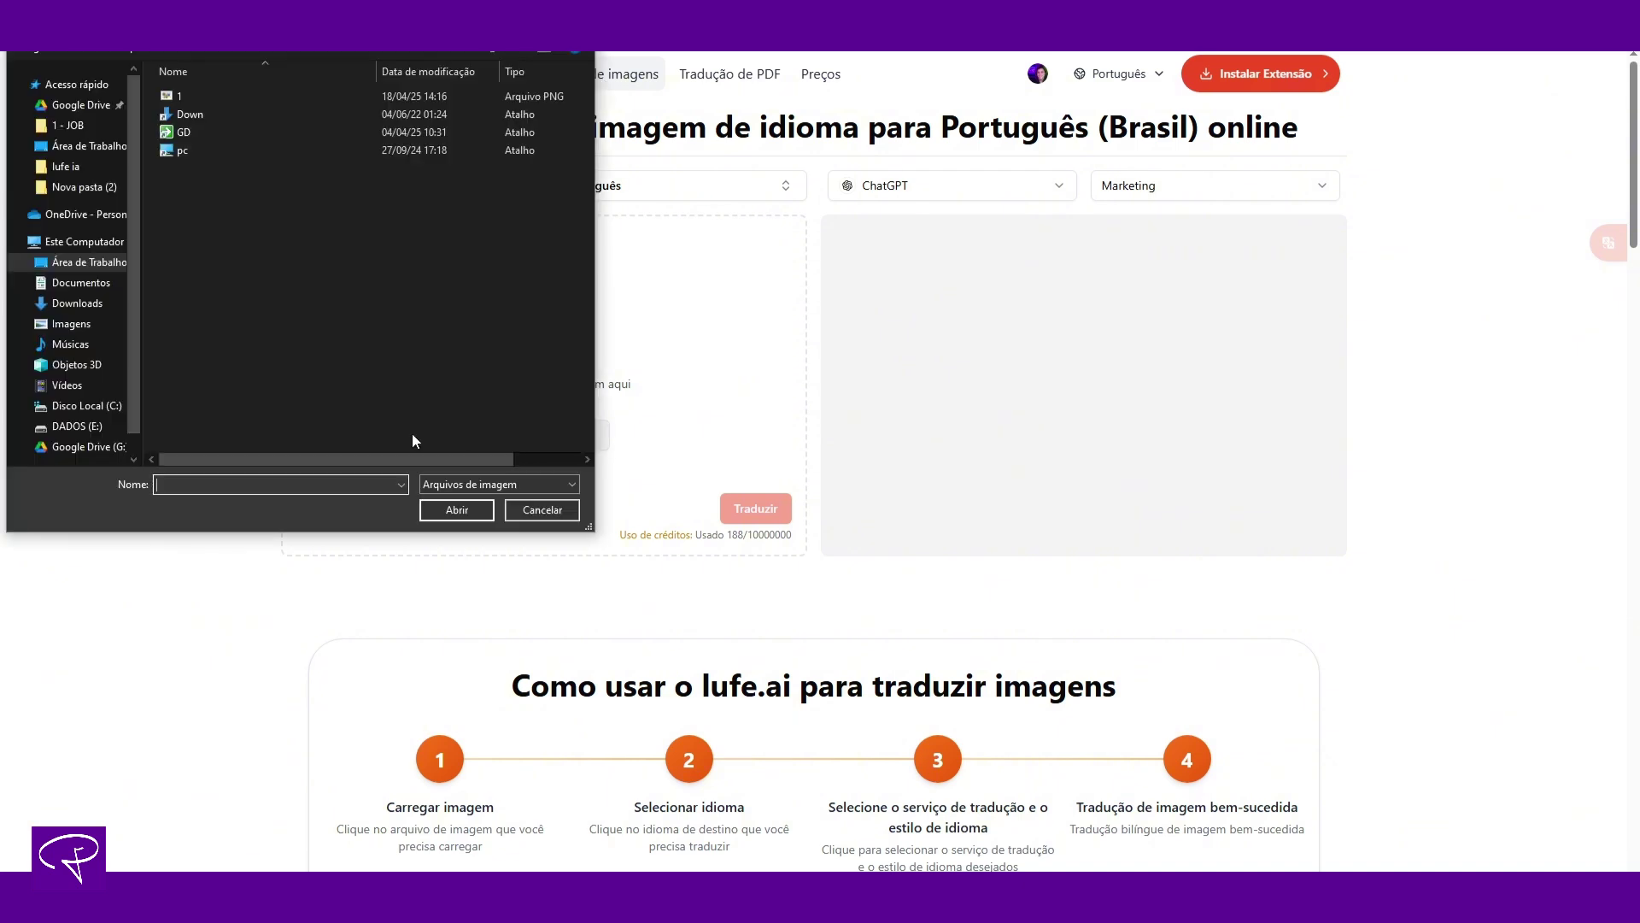
double_click(178, 96)
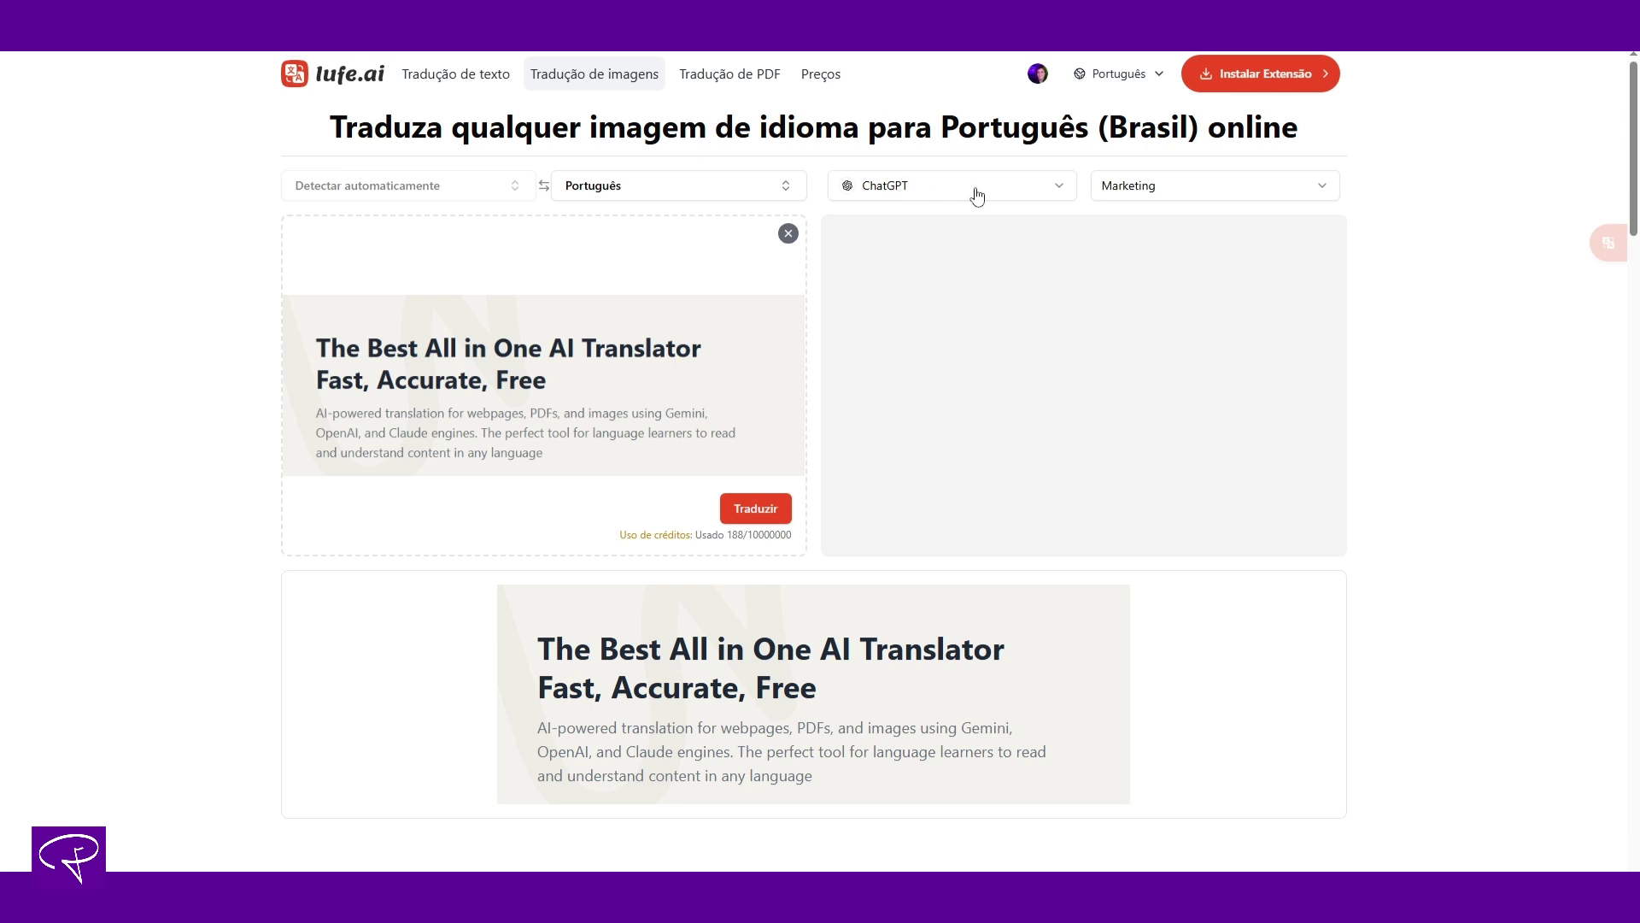
- Set the image translation's subject area to Educação and translate the uploaded image into Português with ChatGPT
left_click(1100, 196)
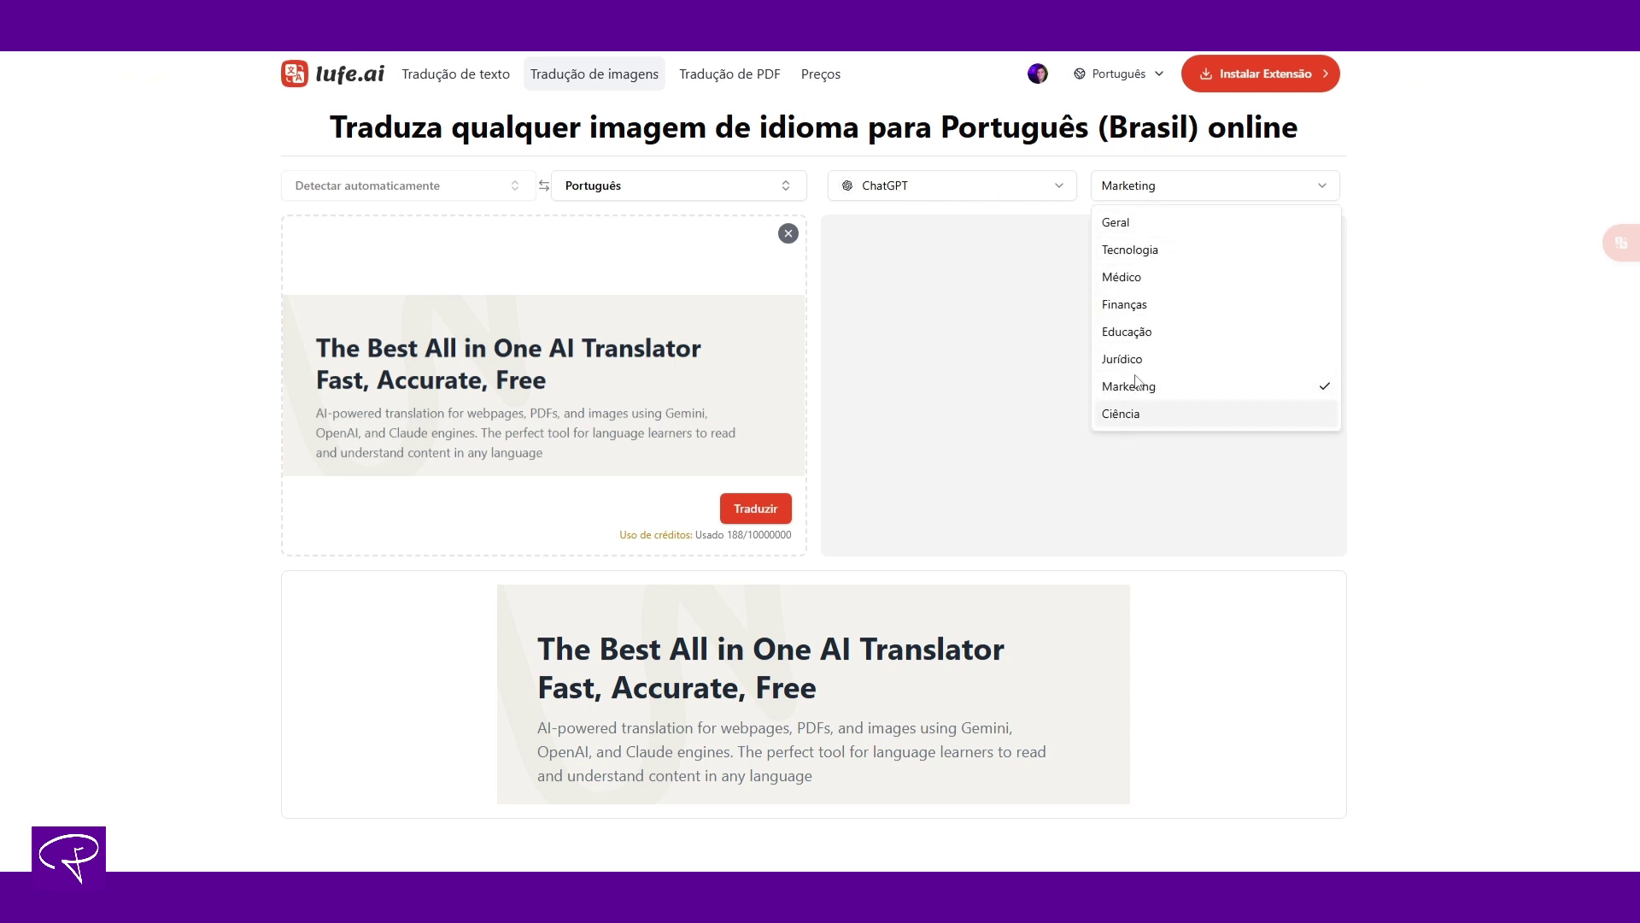
left_click(1142, 340)
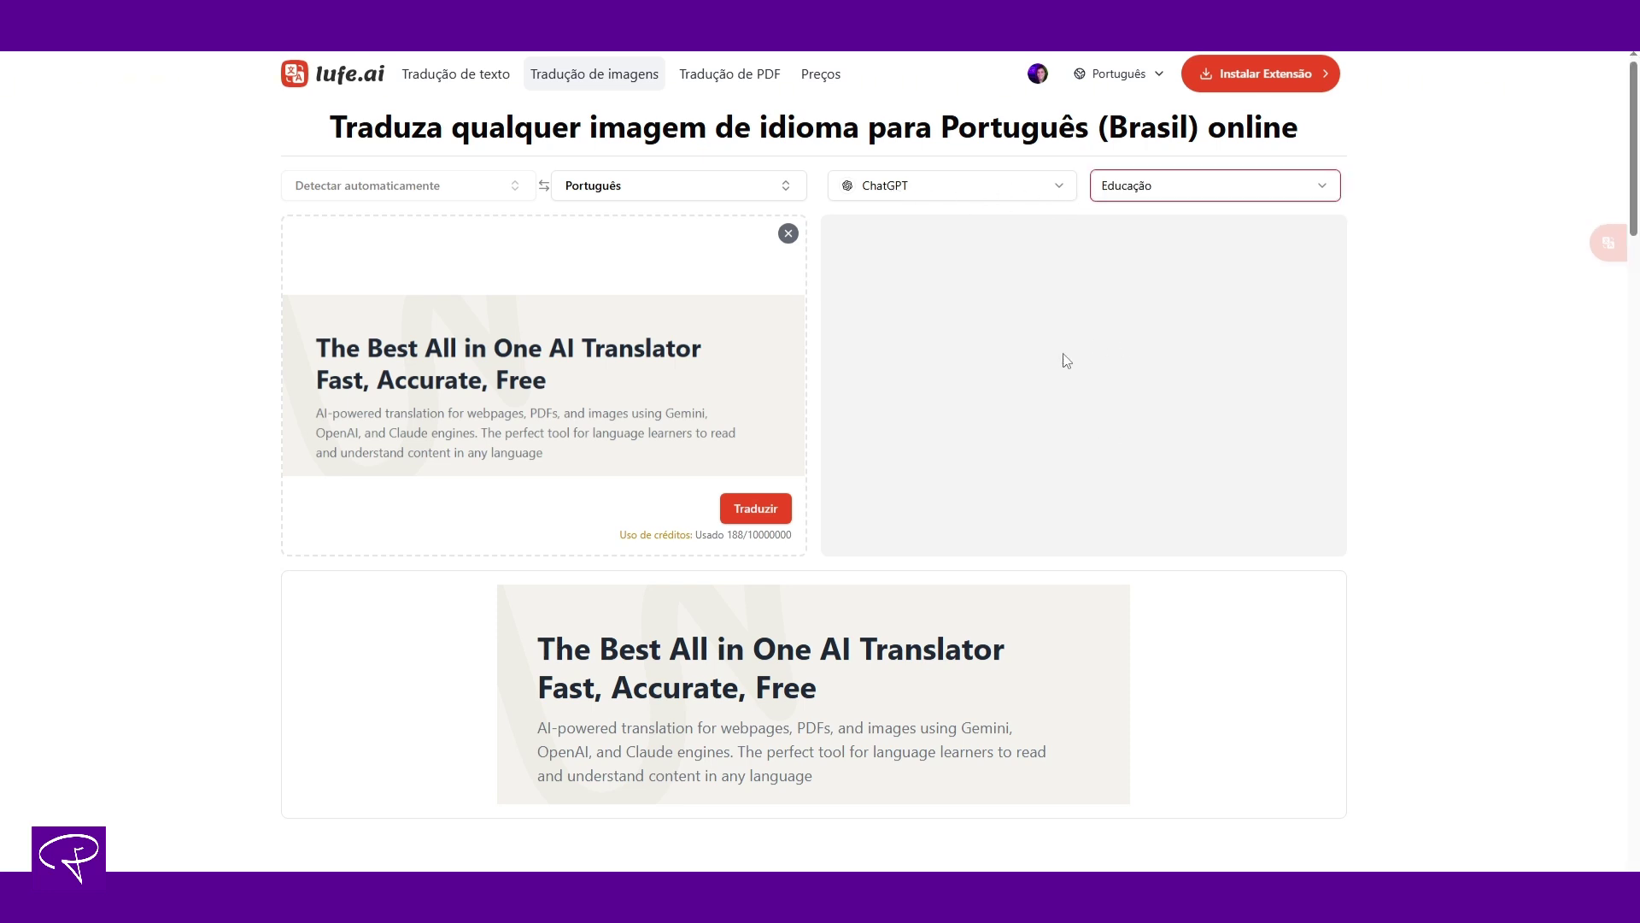
left_click(754, 510)
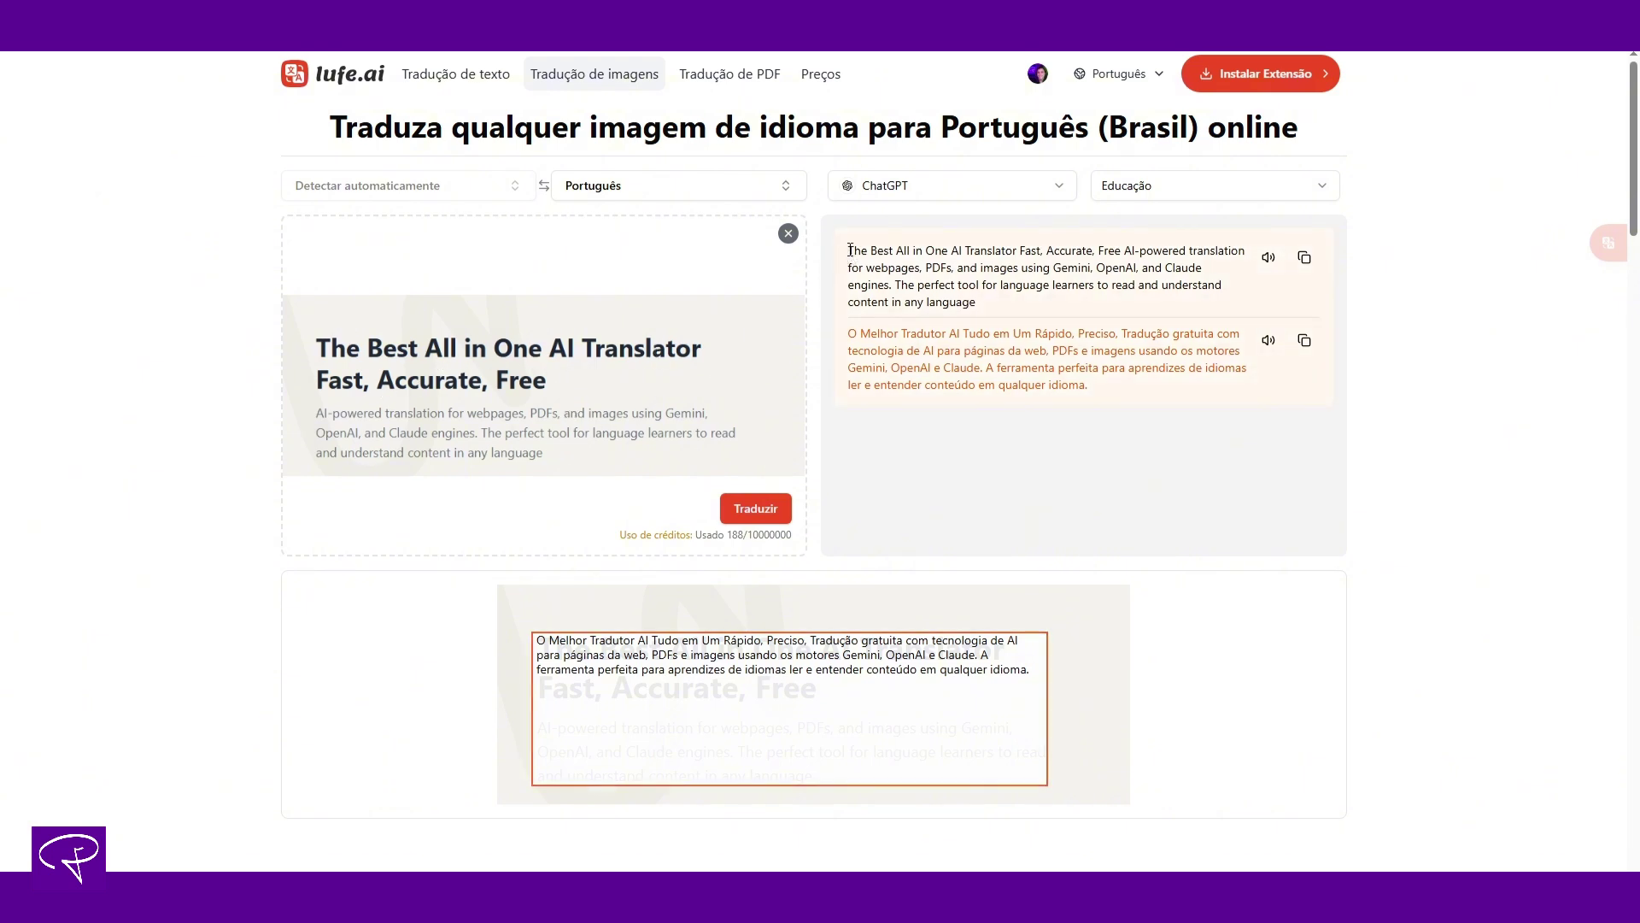
- Examine the English text recognized from the image and play its audio
left_click_drag(859, 247, 977, 306)
left_click(980, 308)
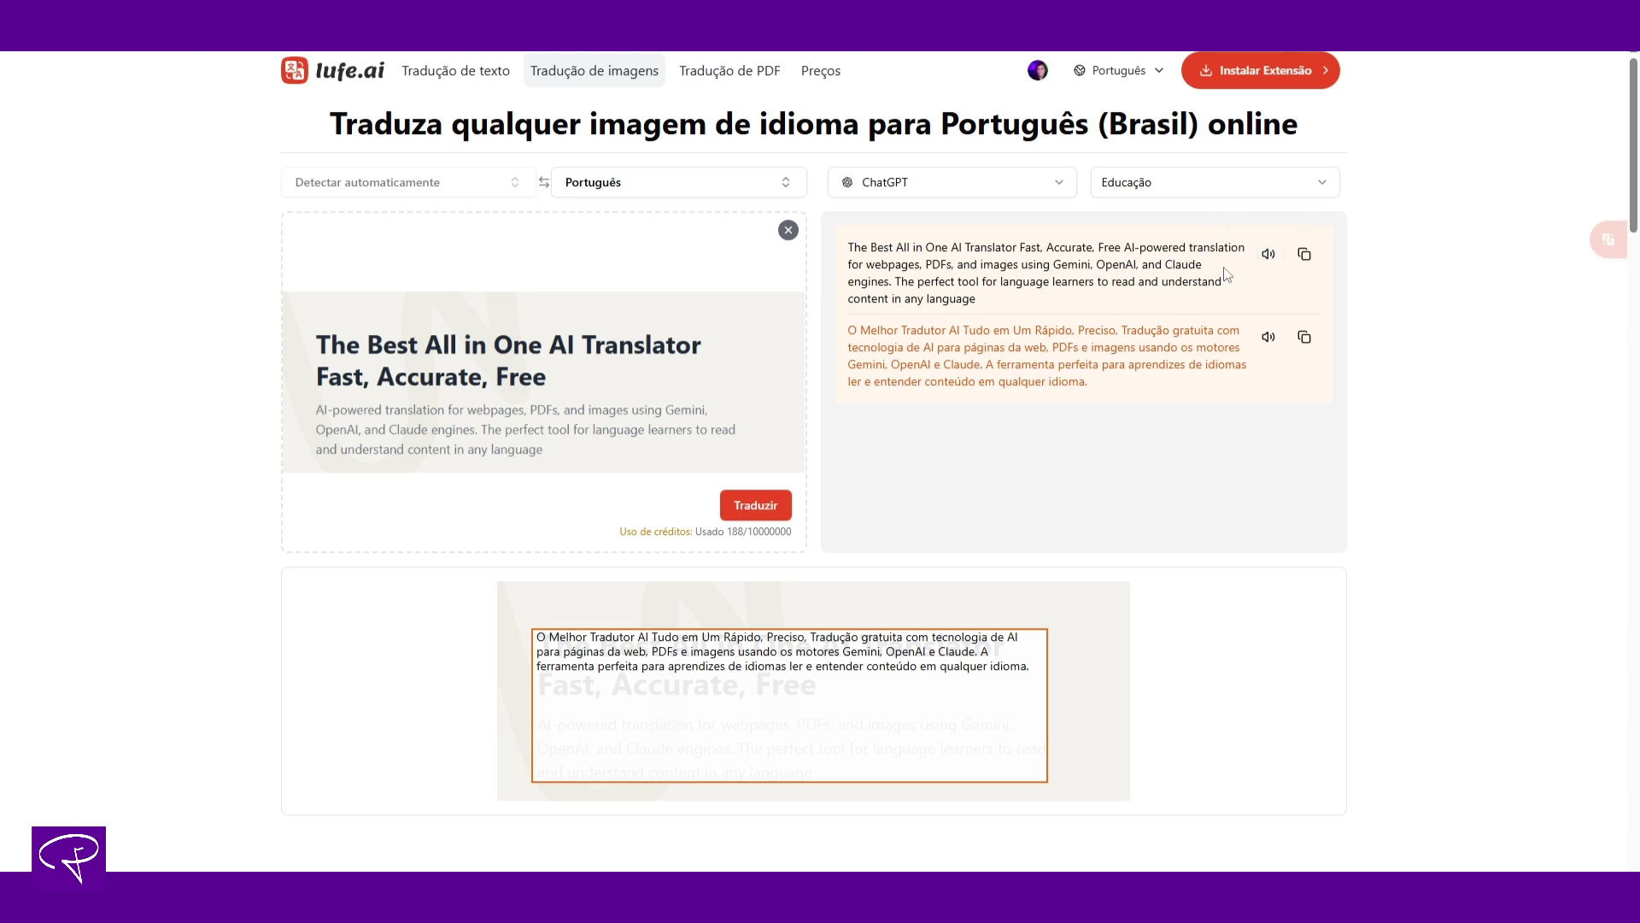
left_click(1268, 256)
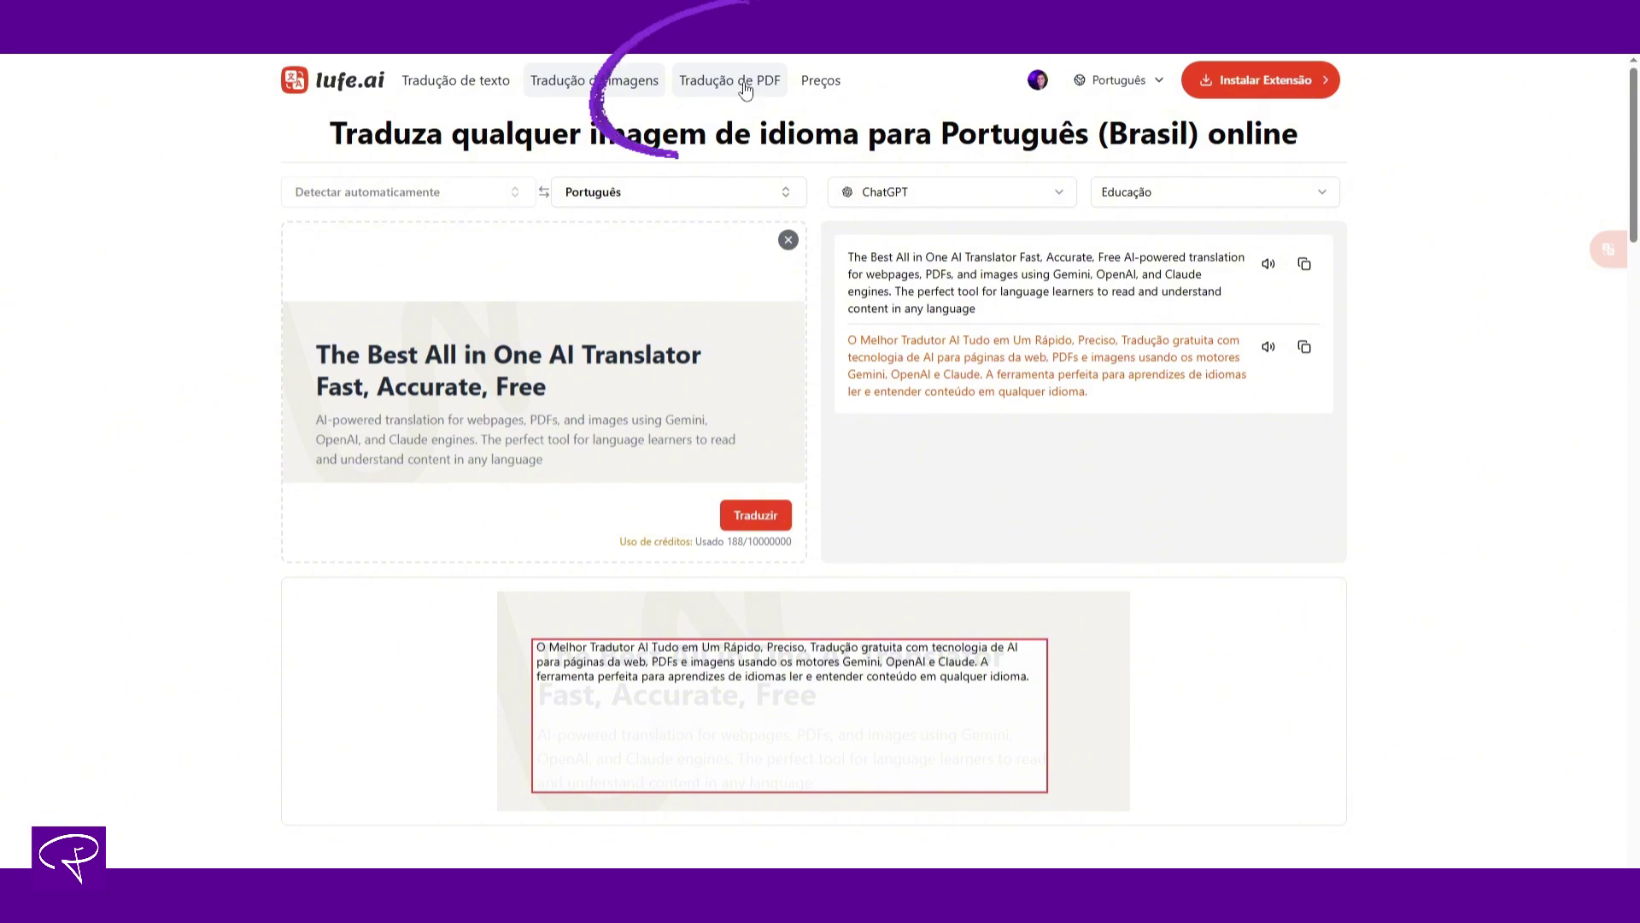
- Upload a PDF to the PDF translation tool and inspect the first page's preview and translated passages
left_click(745, 82)
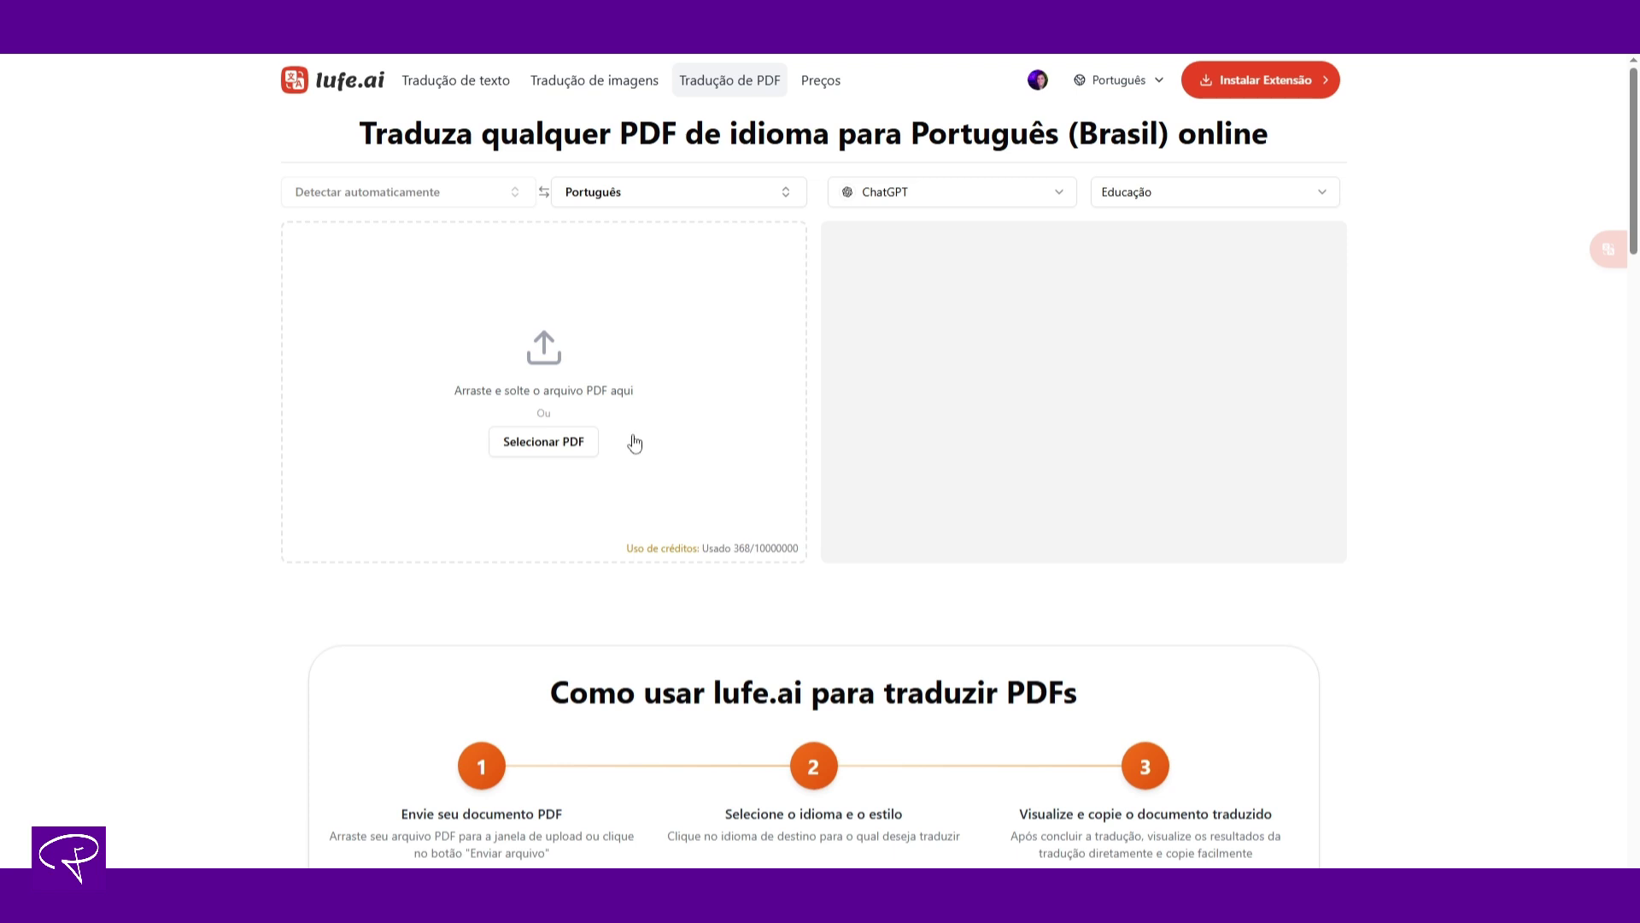
left_click(522, 446)
double_click(260, 147)
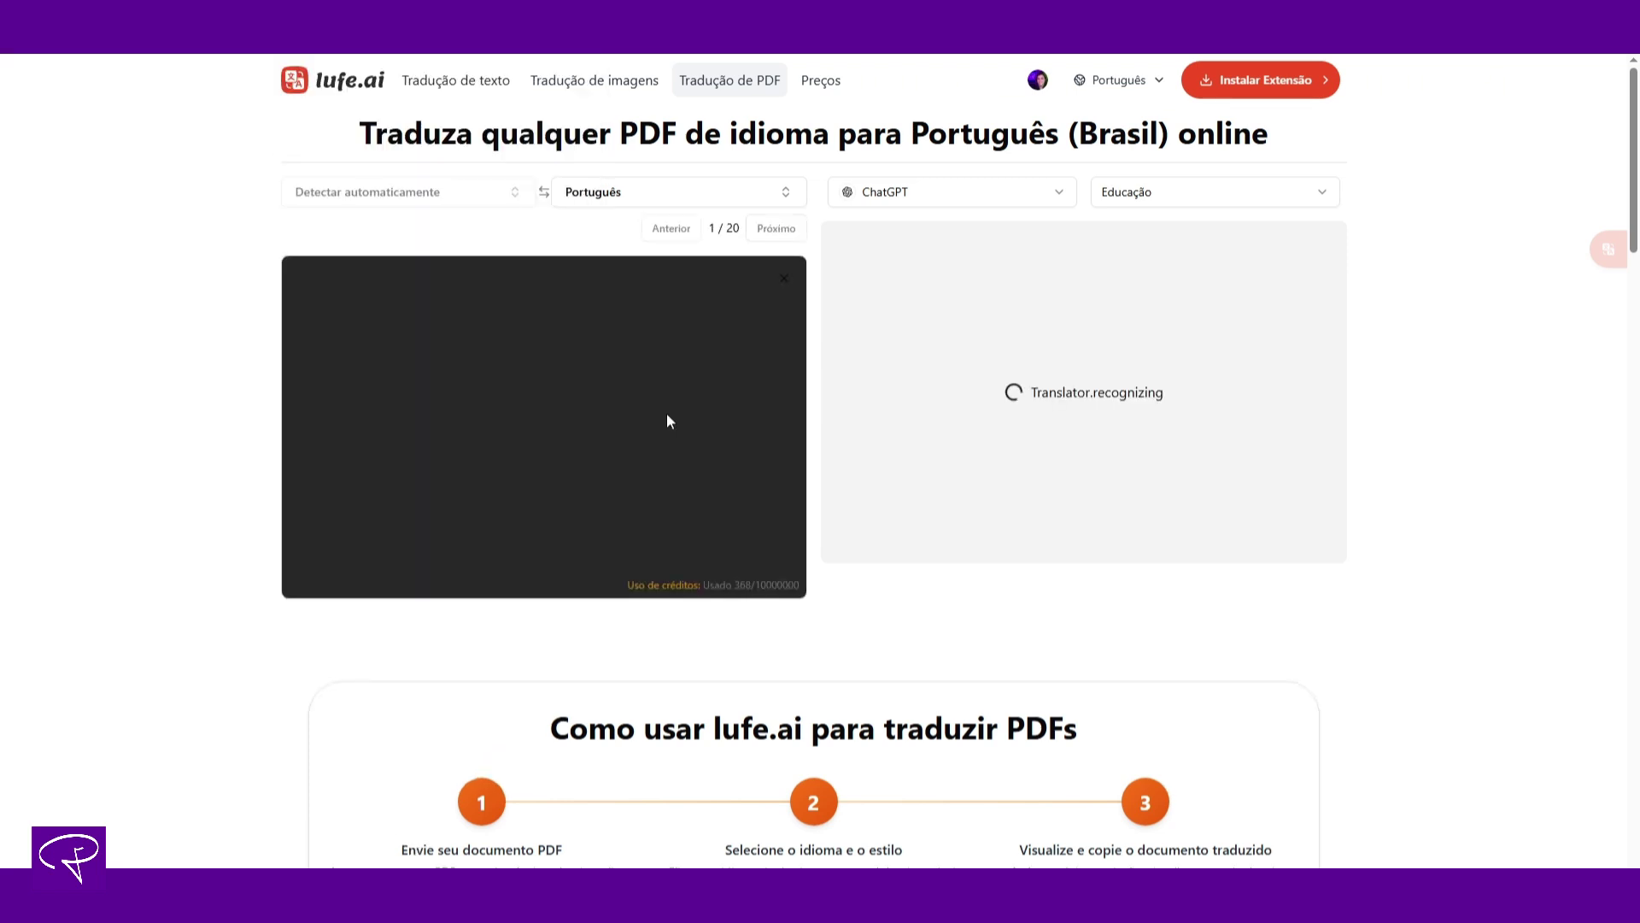
scroll(667, 419, "down", 5)
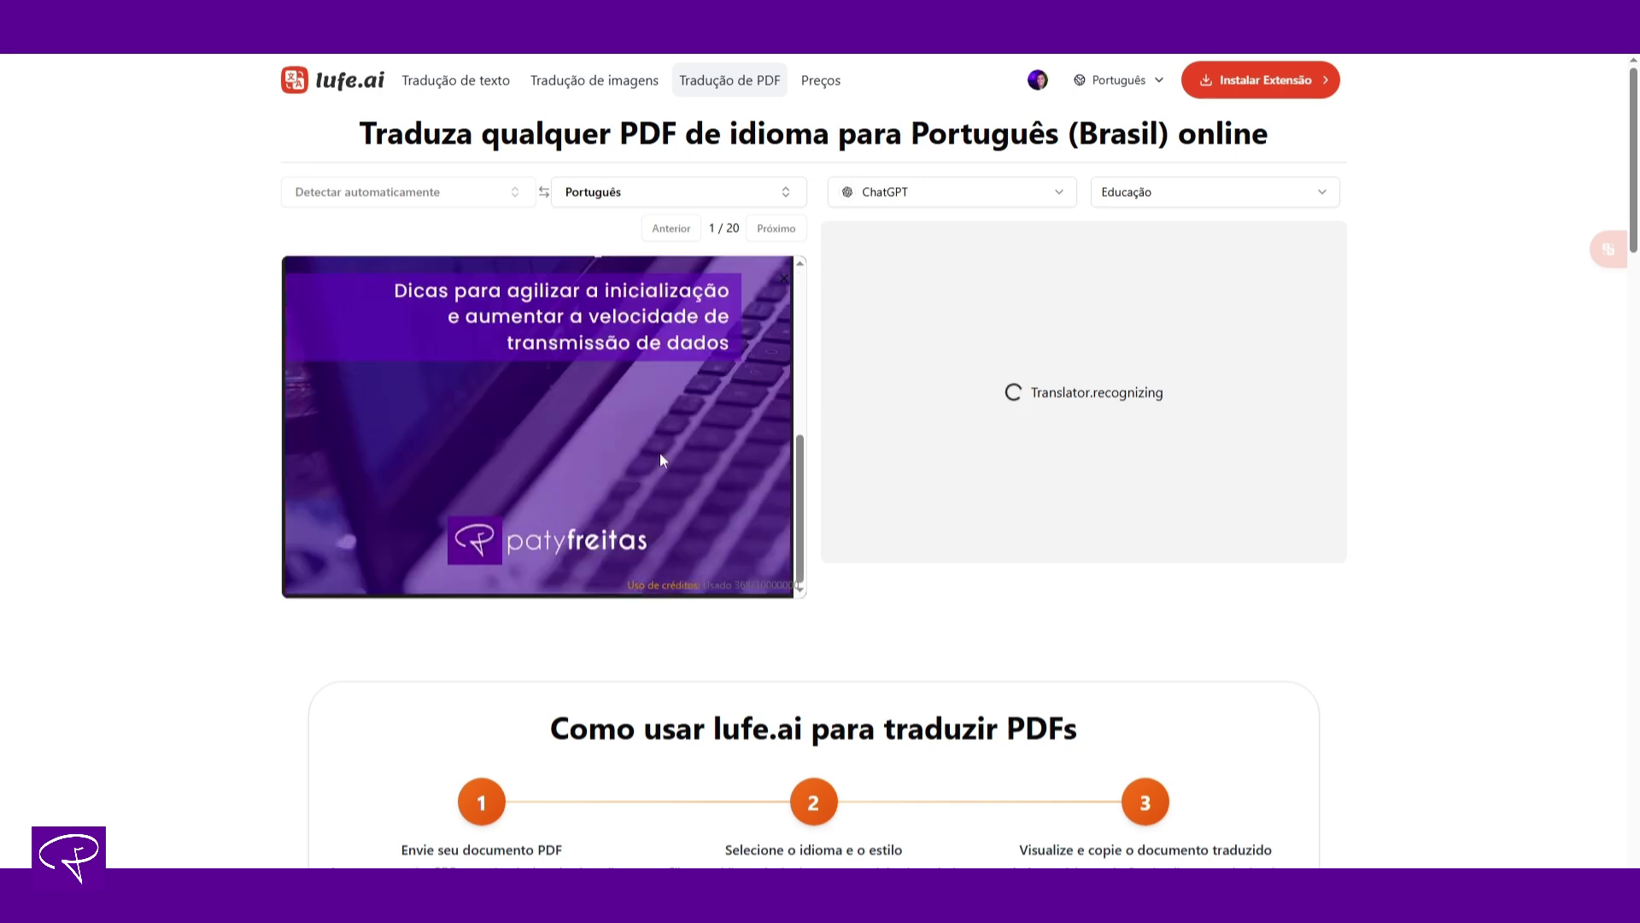
scroll(659, 452, "up", 4)
scroll(689, 450, "down", 4)
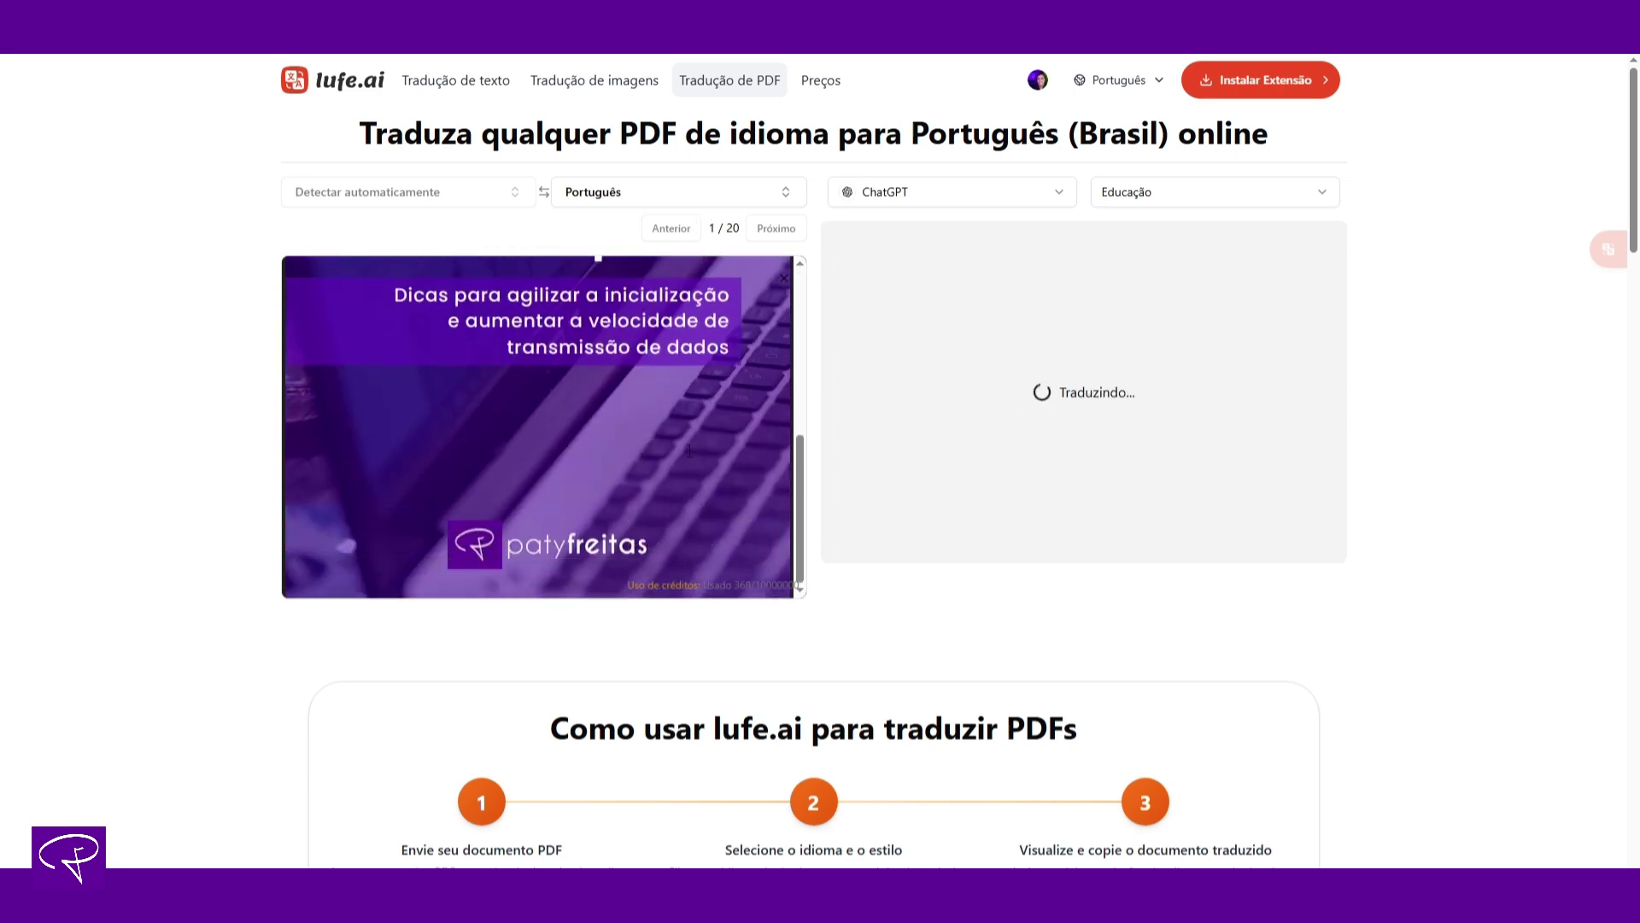
scroll(688, 449, "down", 1)
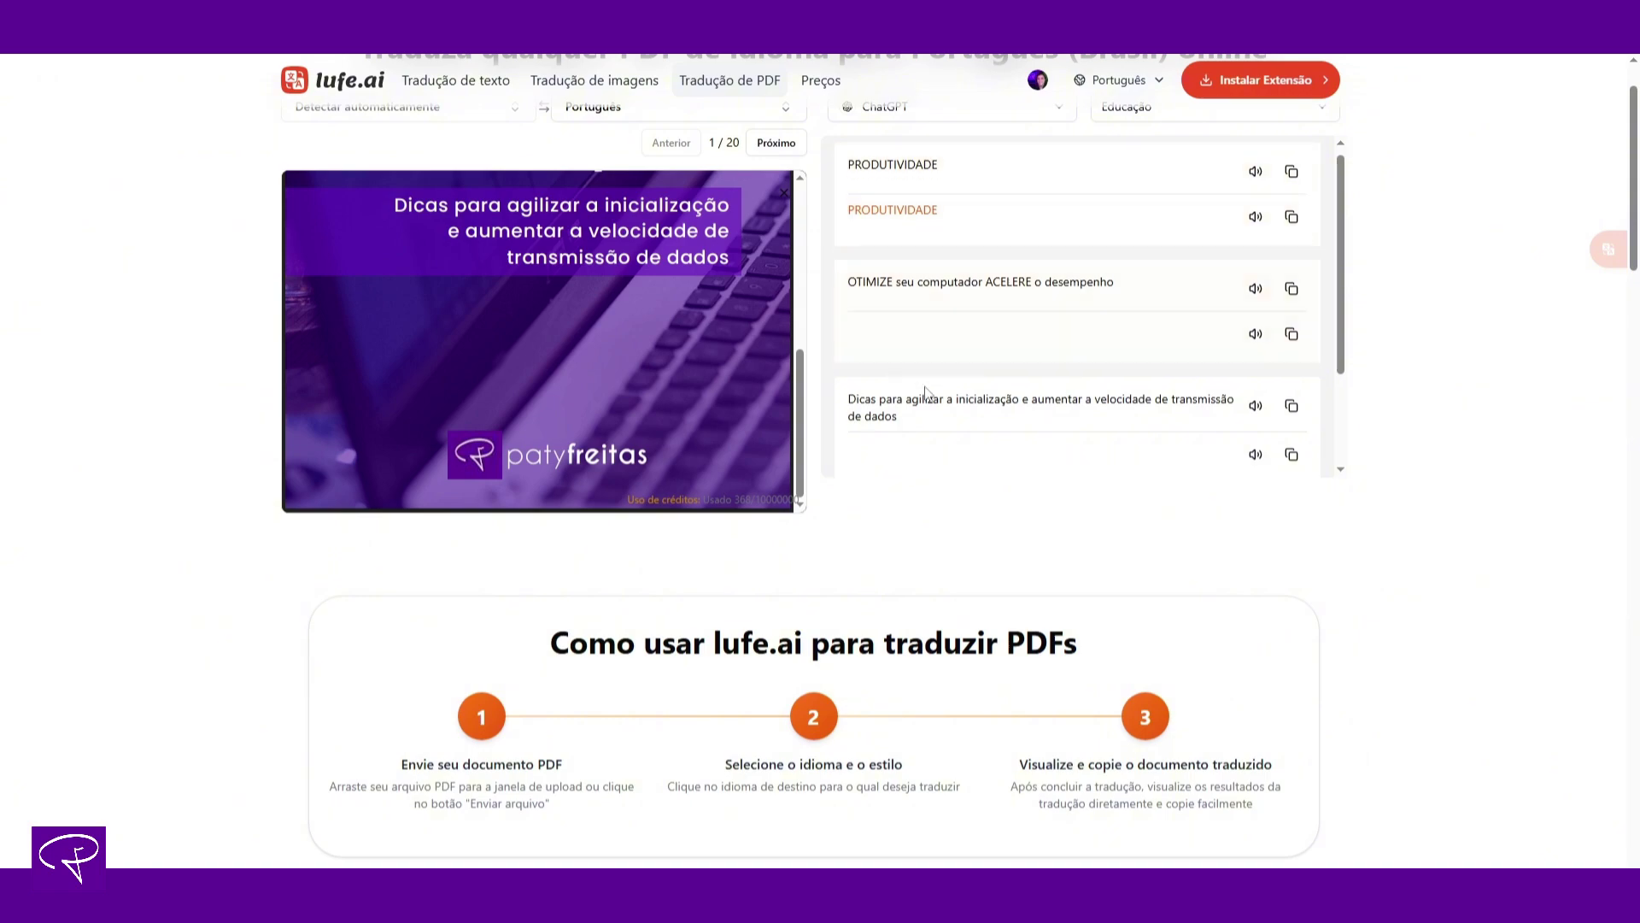
scroll(919, 410, "down", 2)
scroll(649, 359, "up", 3)
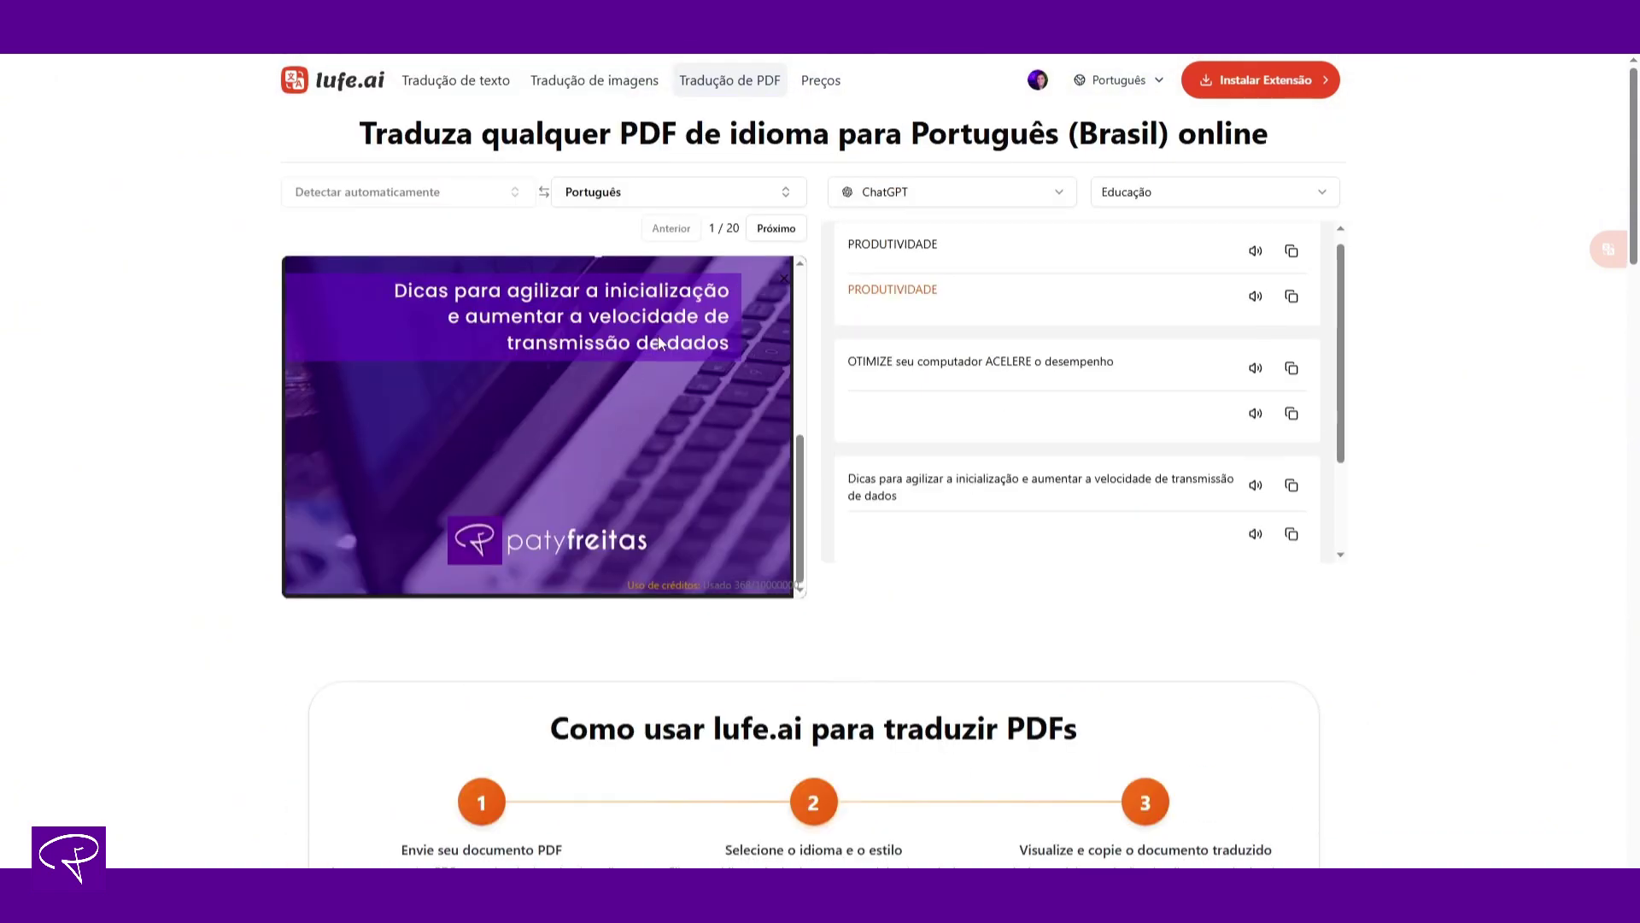
- Advance the PDF to page 3 and set its target language to Espanhol
left_click(773, 229)
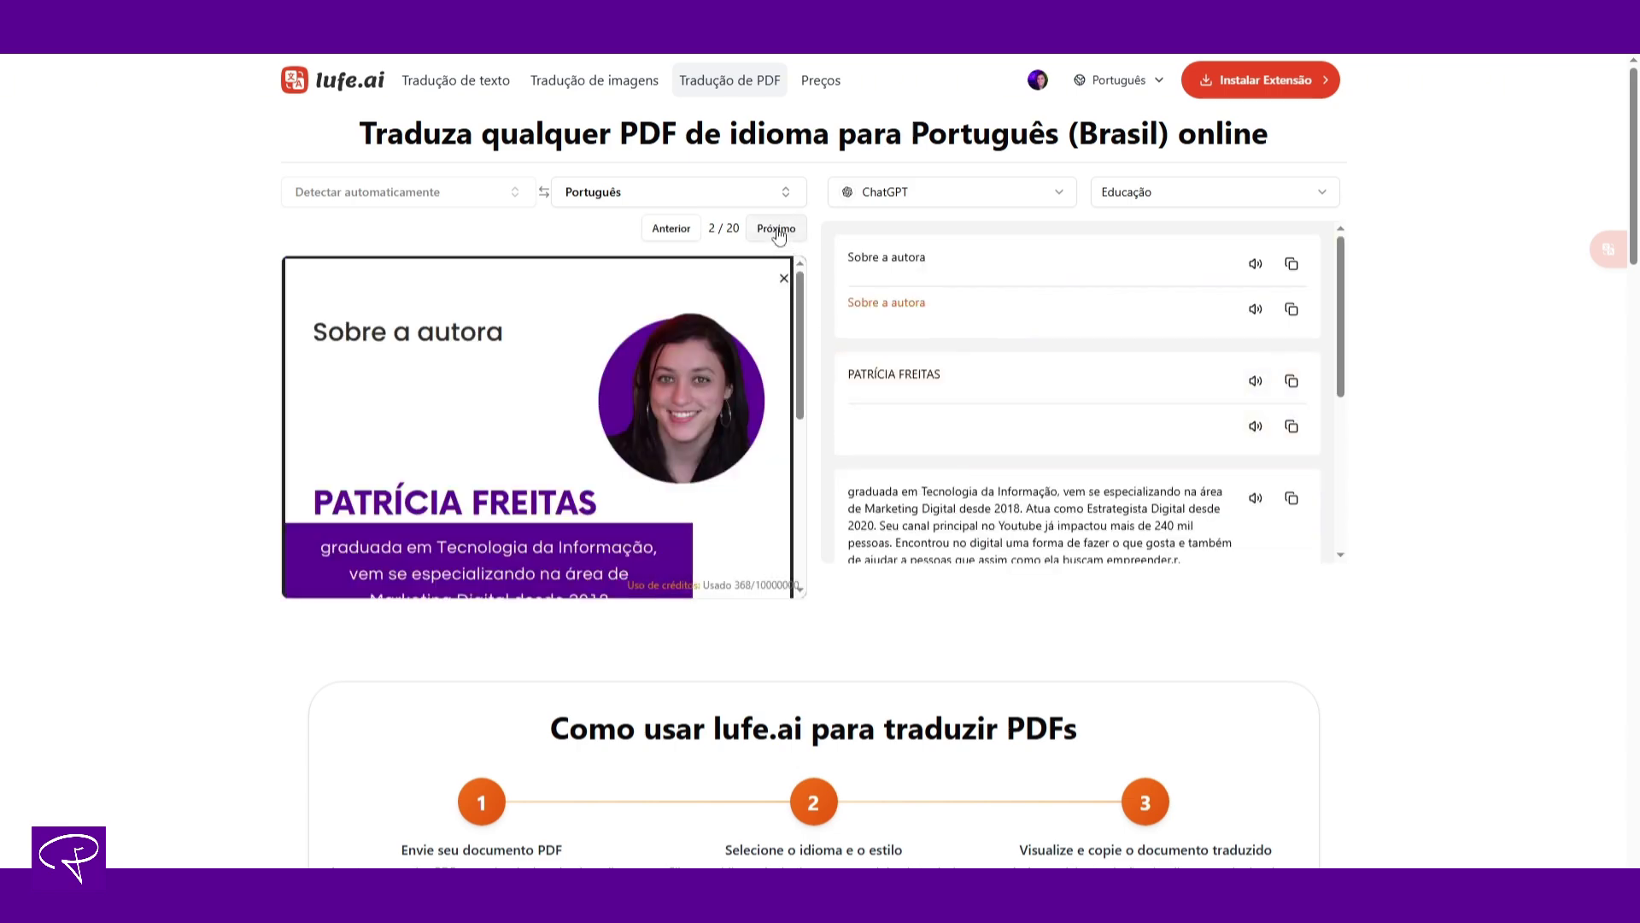
left_click(775, 228)
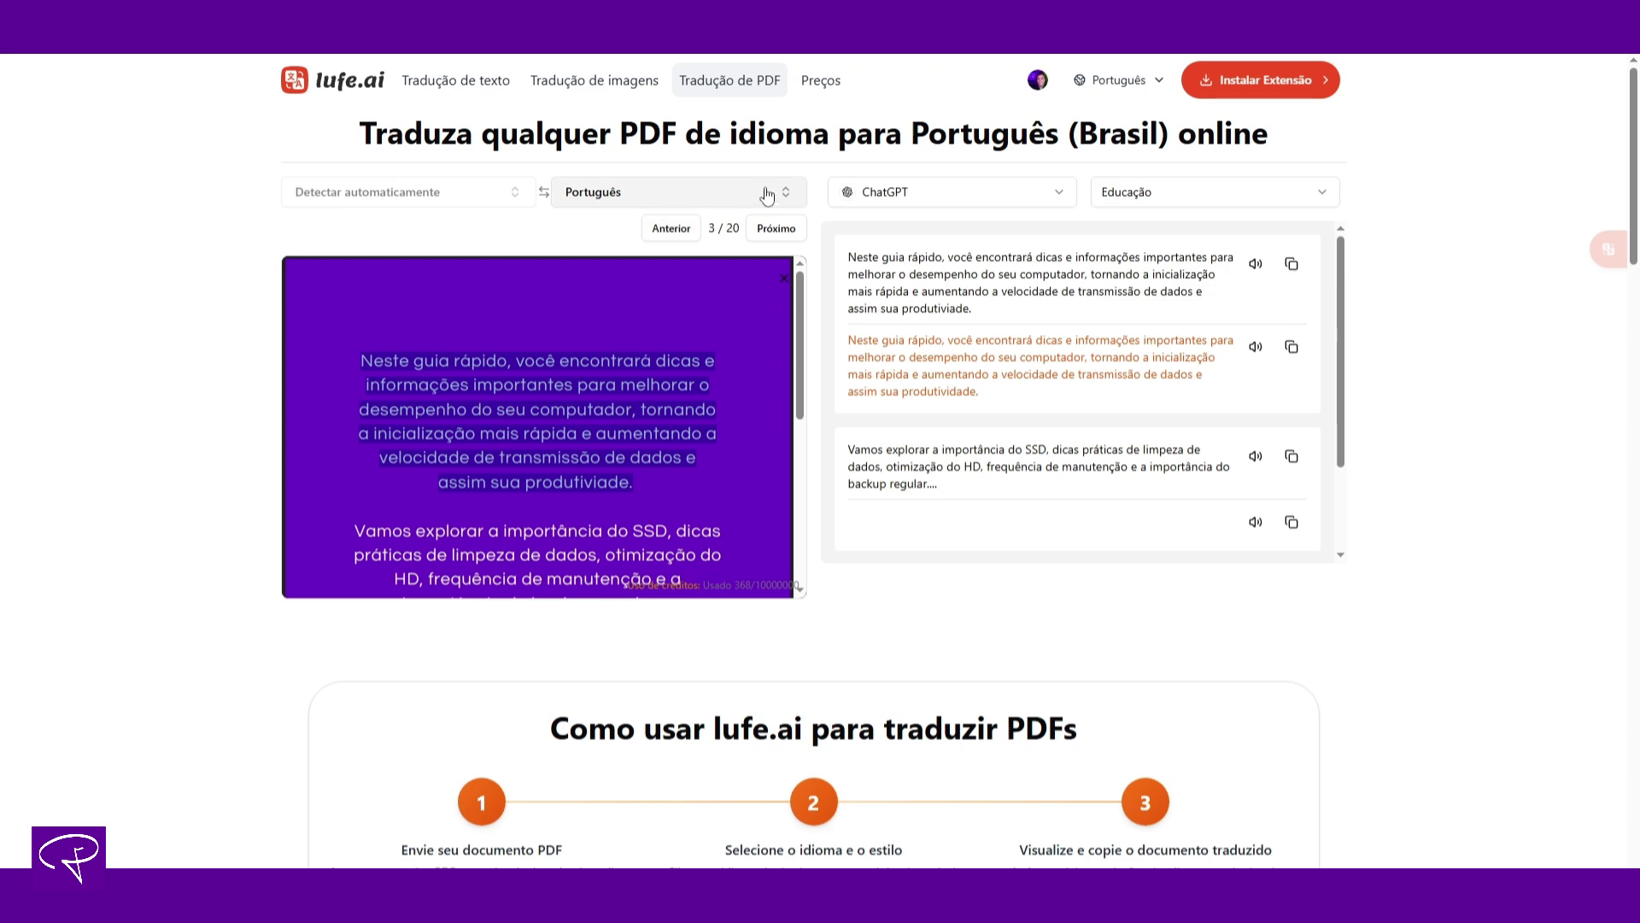
left_click(766, 196)
scroll(651, 383, "down", 3)
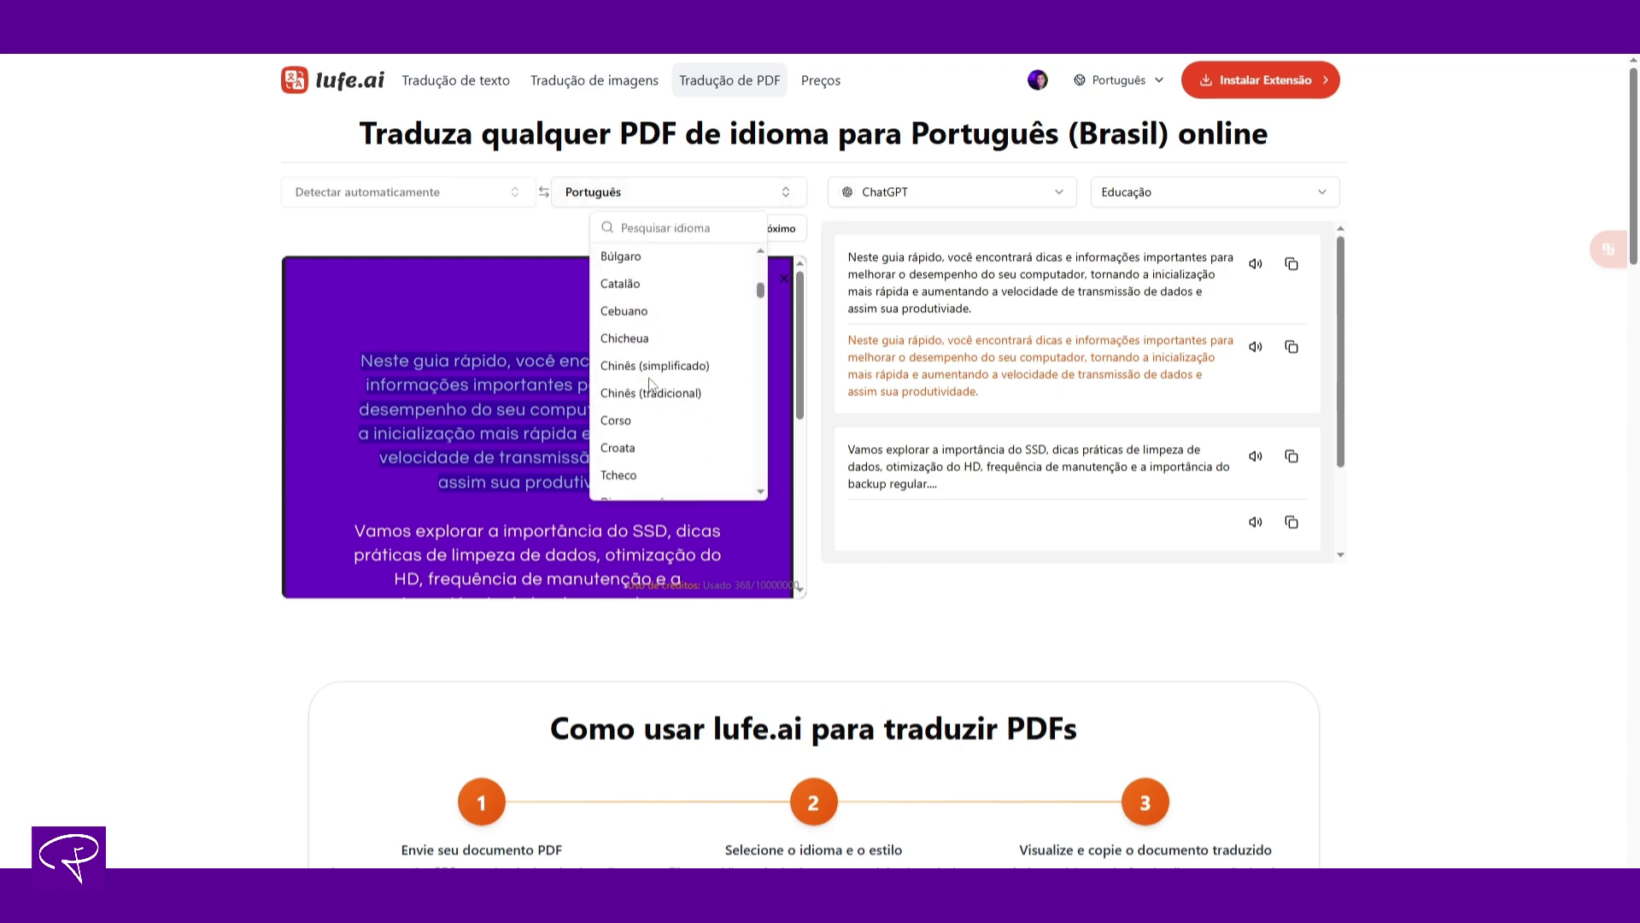
scroll(649, 383, "down", 6)
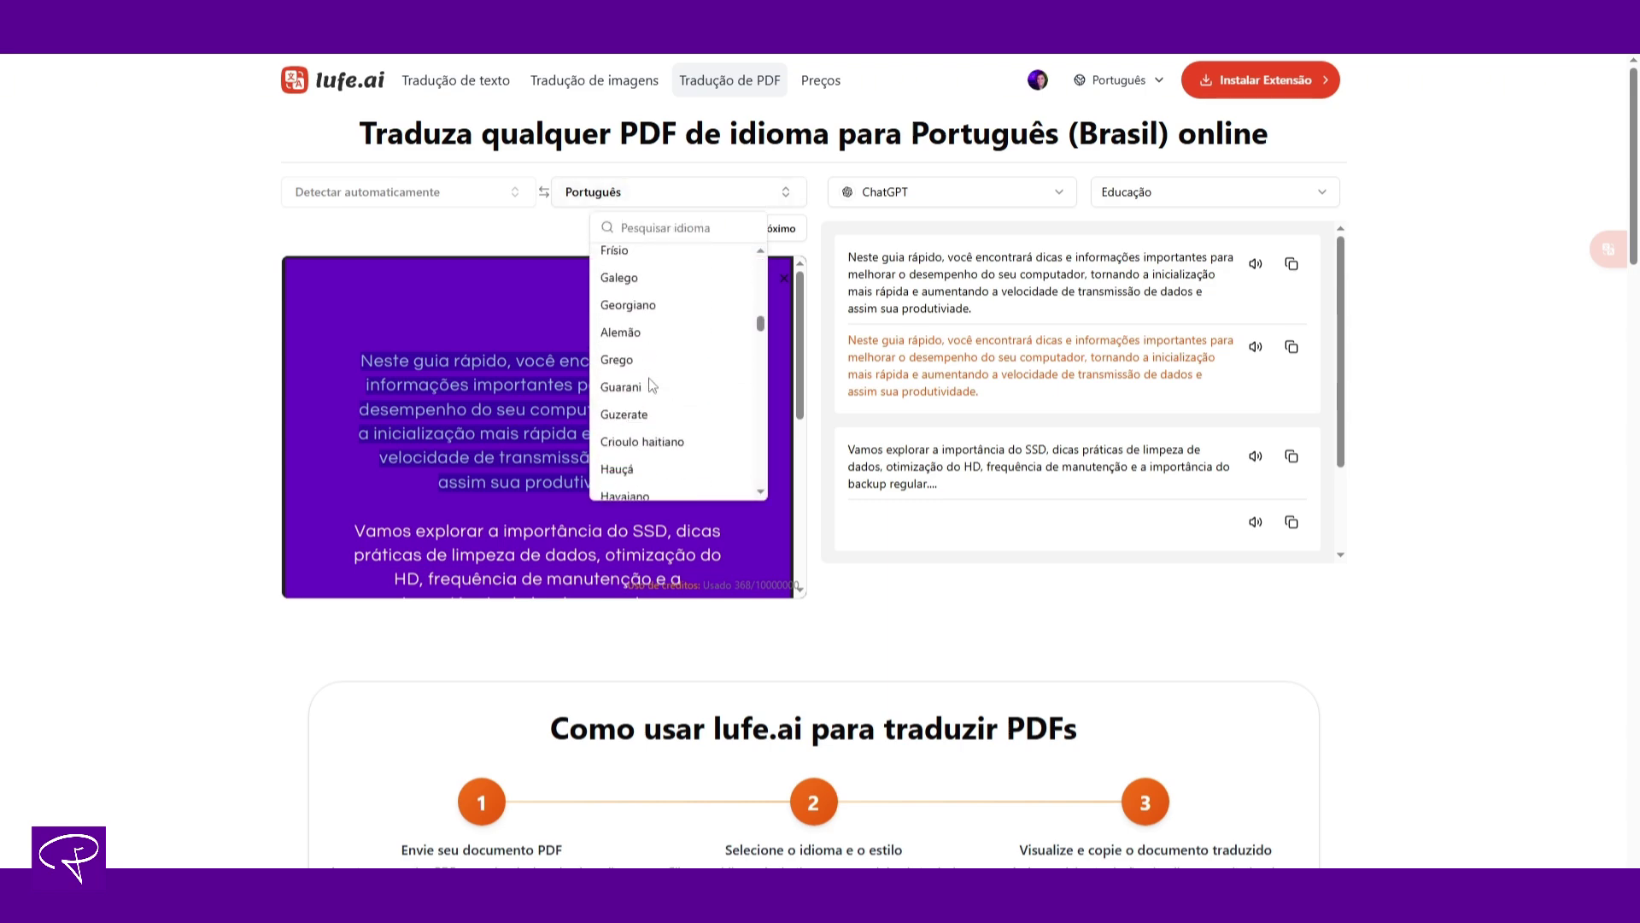
scroll(649, 377, "up", 3)
left_click(639, 345)
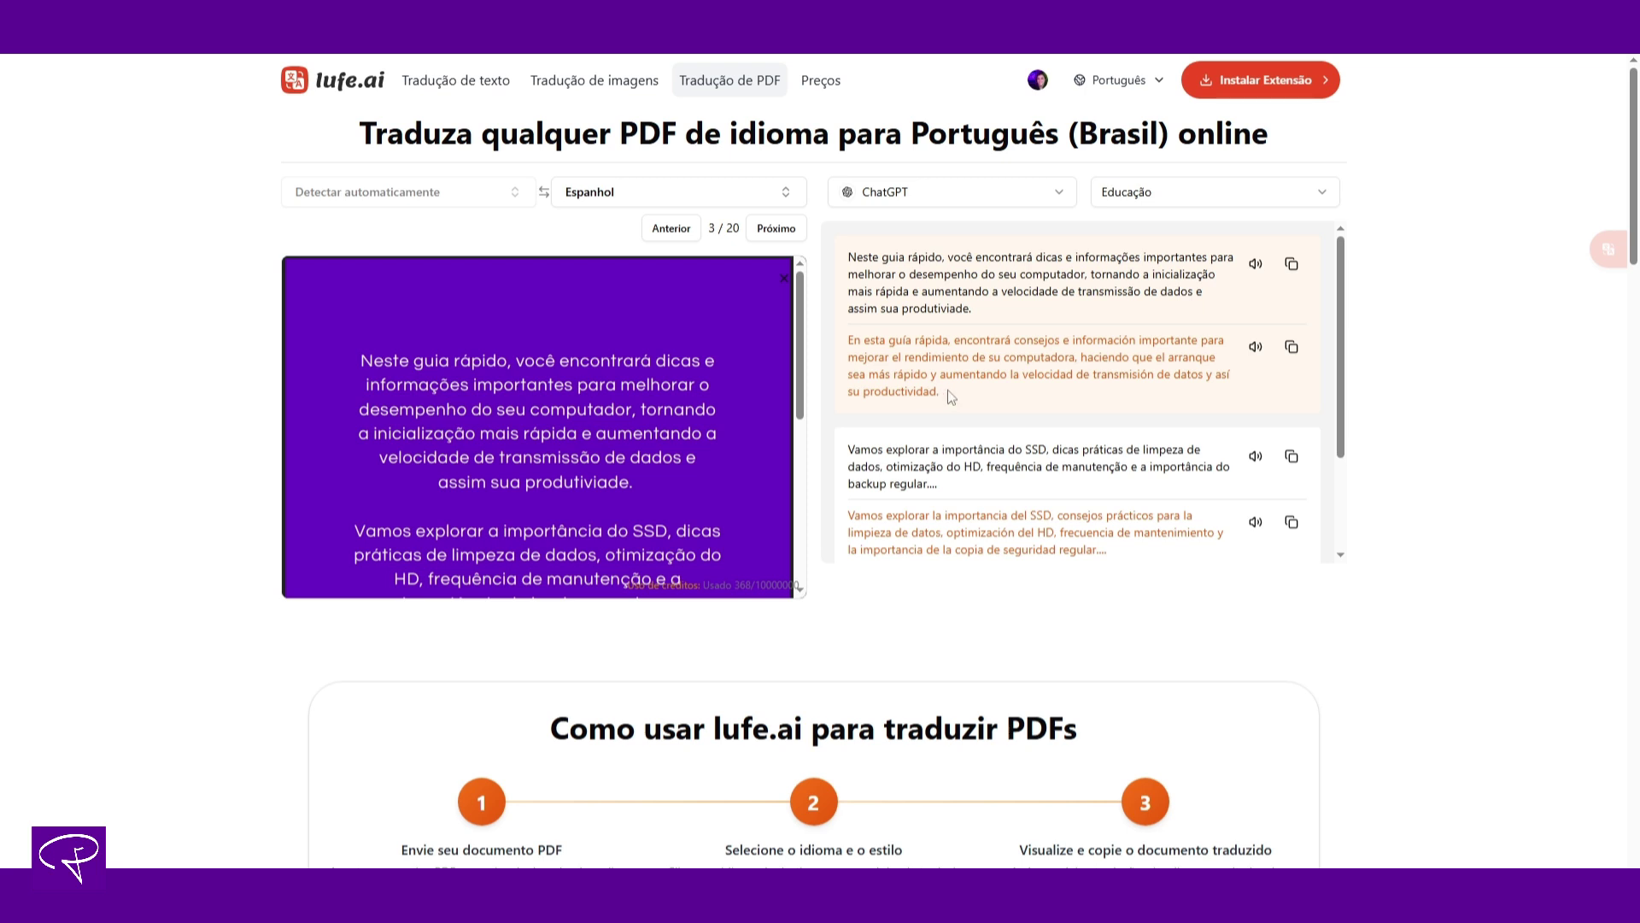
- Inspect the Spanish translation of the first passage on page 3
left_click_drag(850, 341, 952, 398)
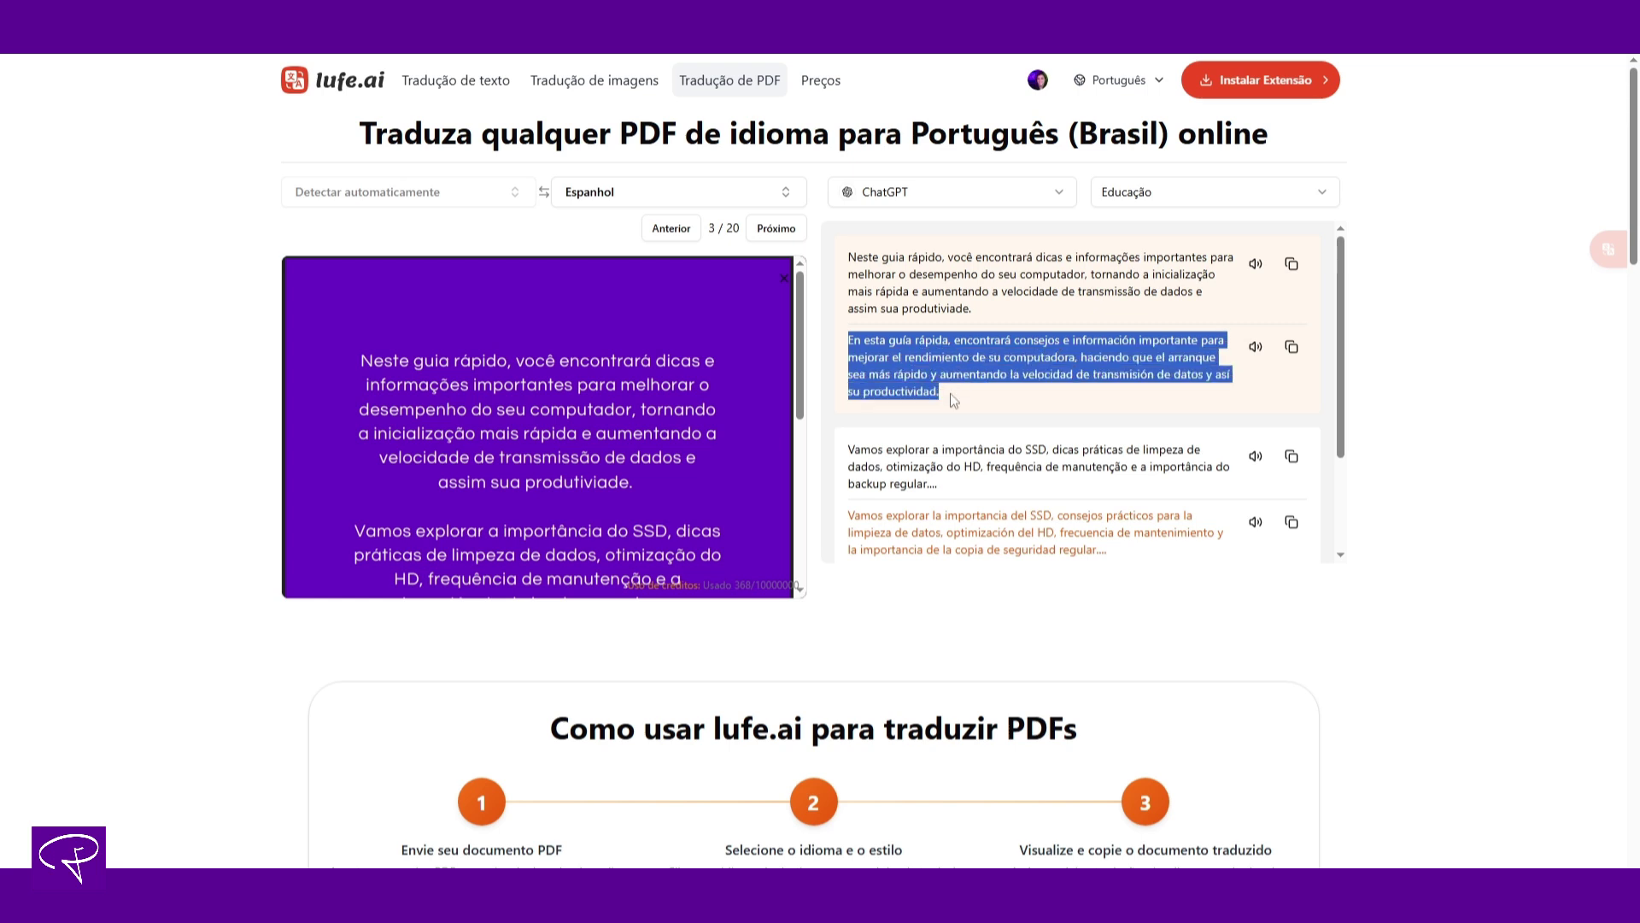
left_click(1004, 390)
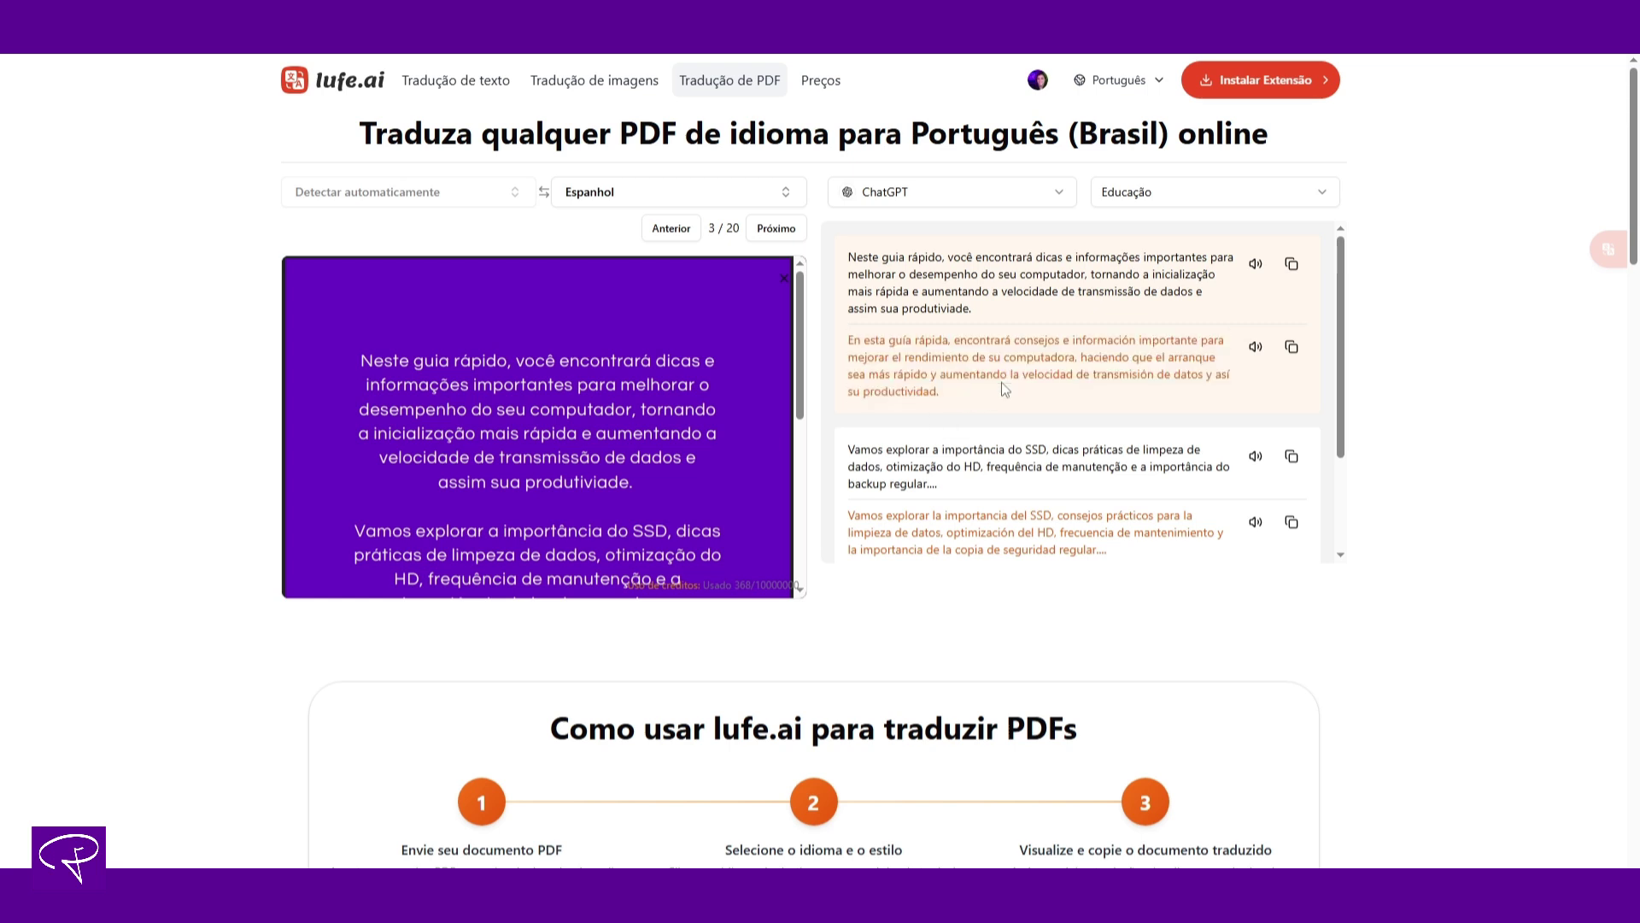
scroll(1001, 382, "down", 1)
scroll(999, 385, "up", 1)
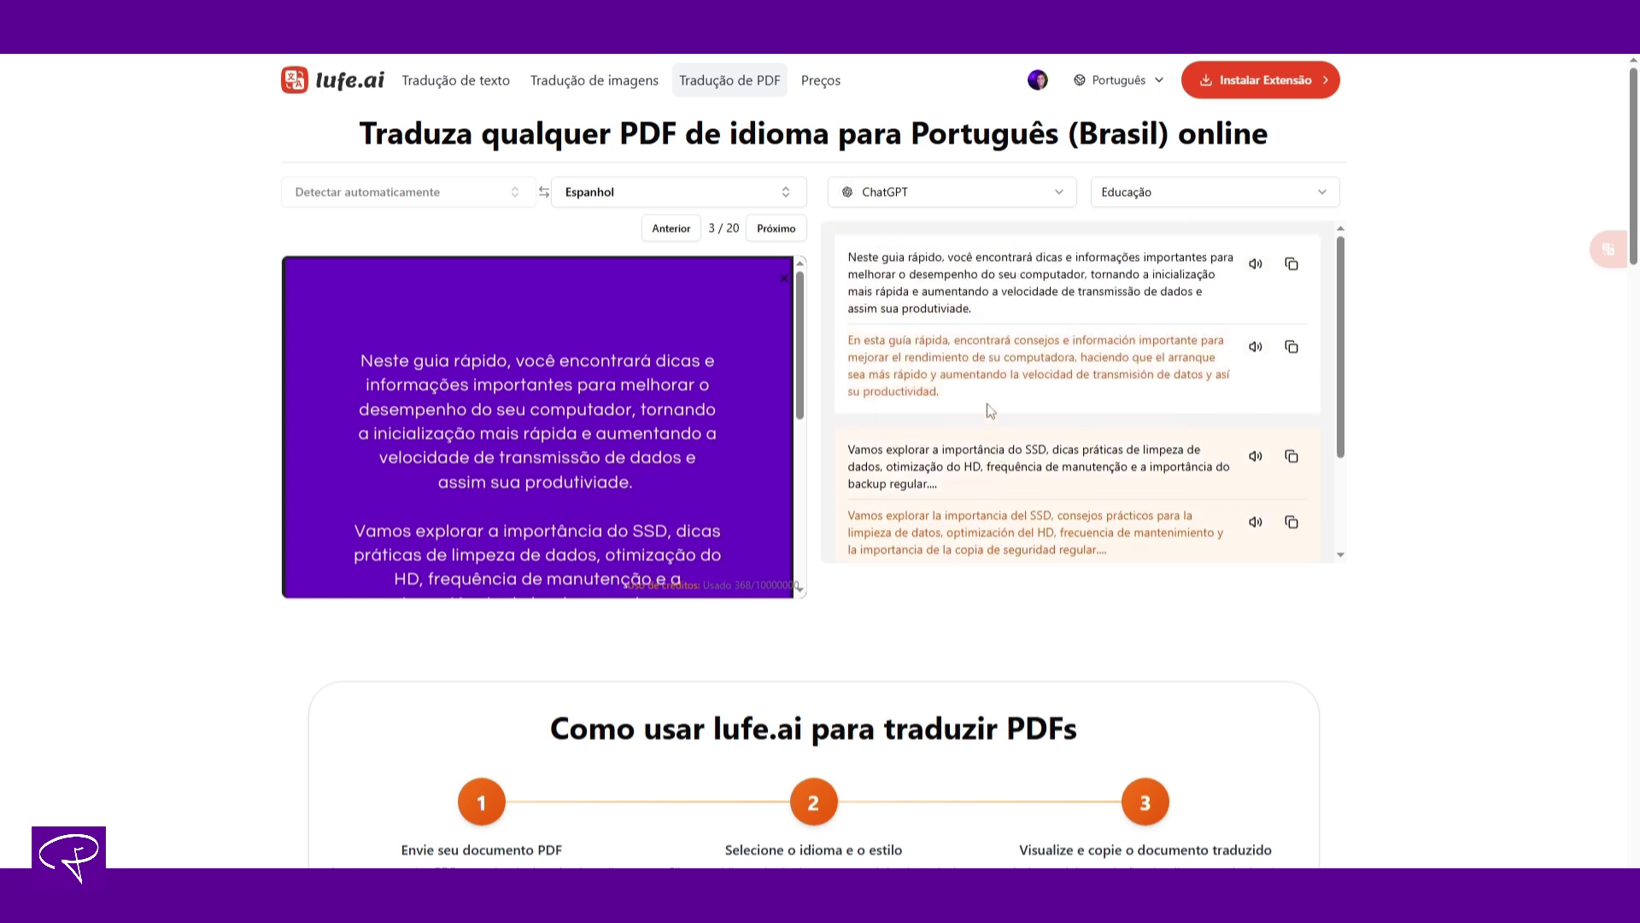
- Browse the available target languages for the PDF translation and close the list without choosing another
left_click(756, 192)
scroll(709, 427, "down", 15)
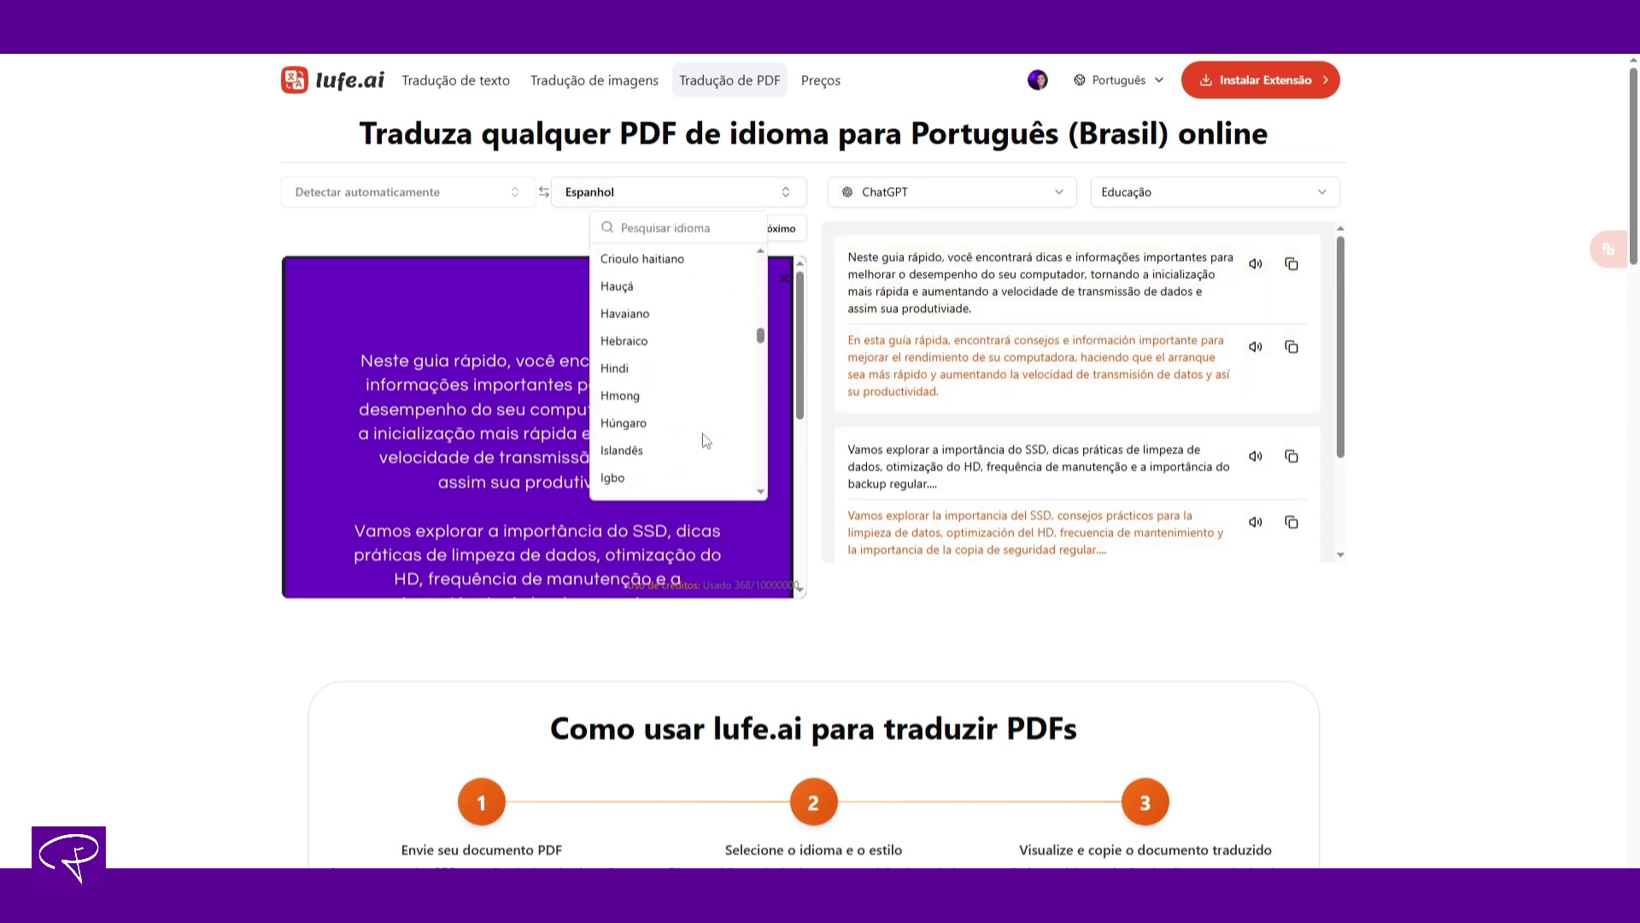
scroll(706, 440, "down", 4)
scroll(706, 441, "down", 10)
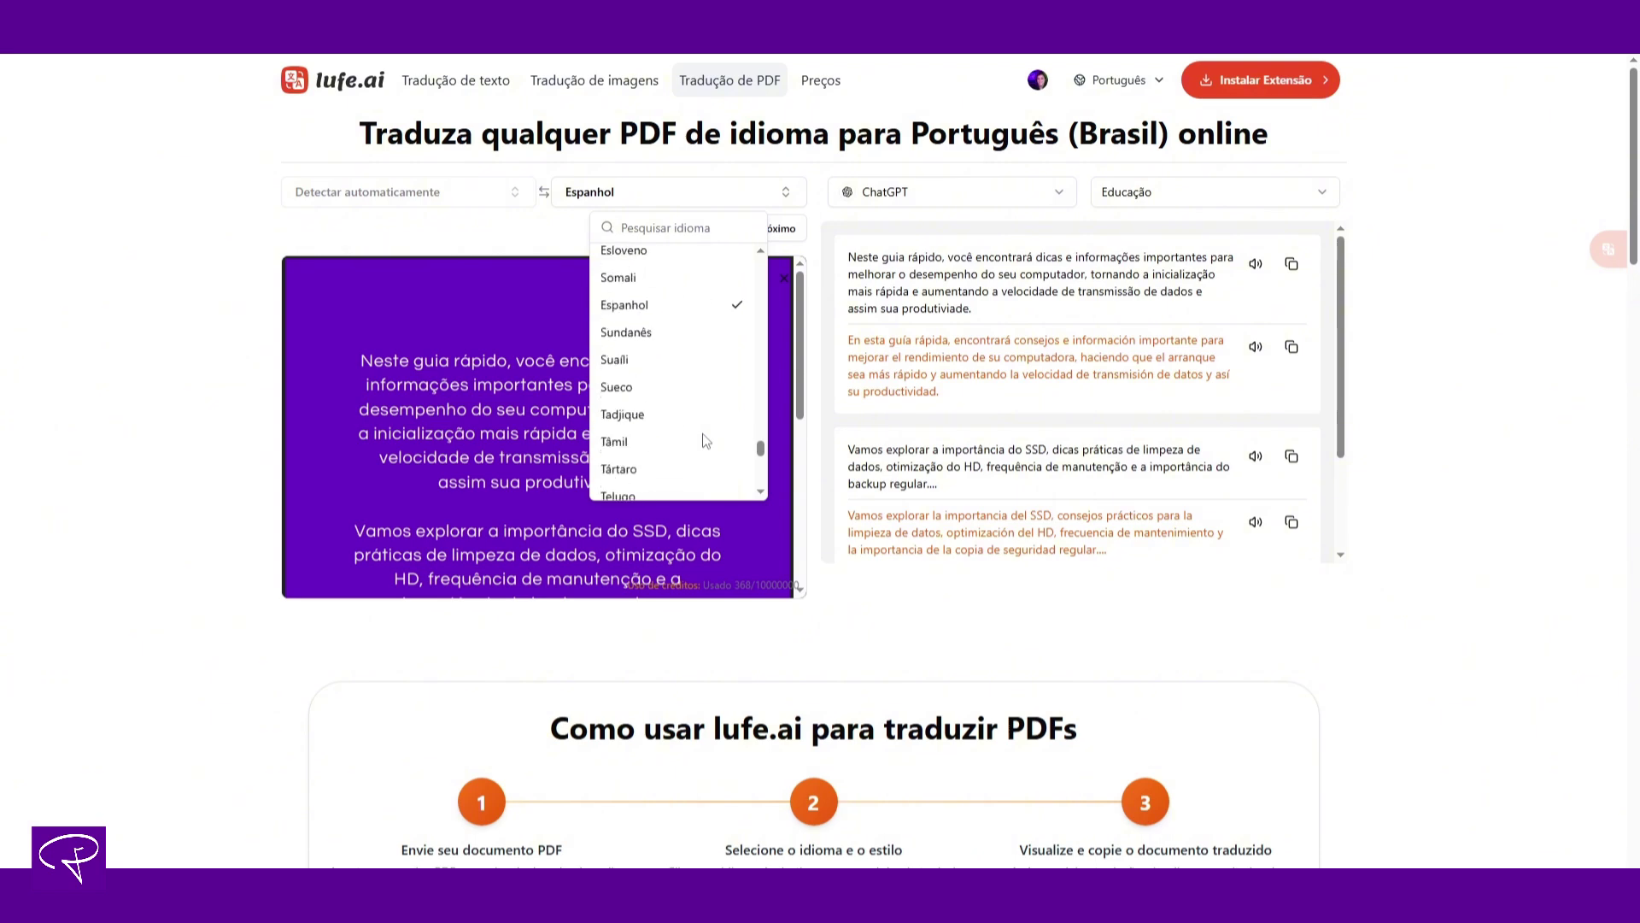
scroll(706, 441, "up", 15)
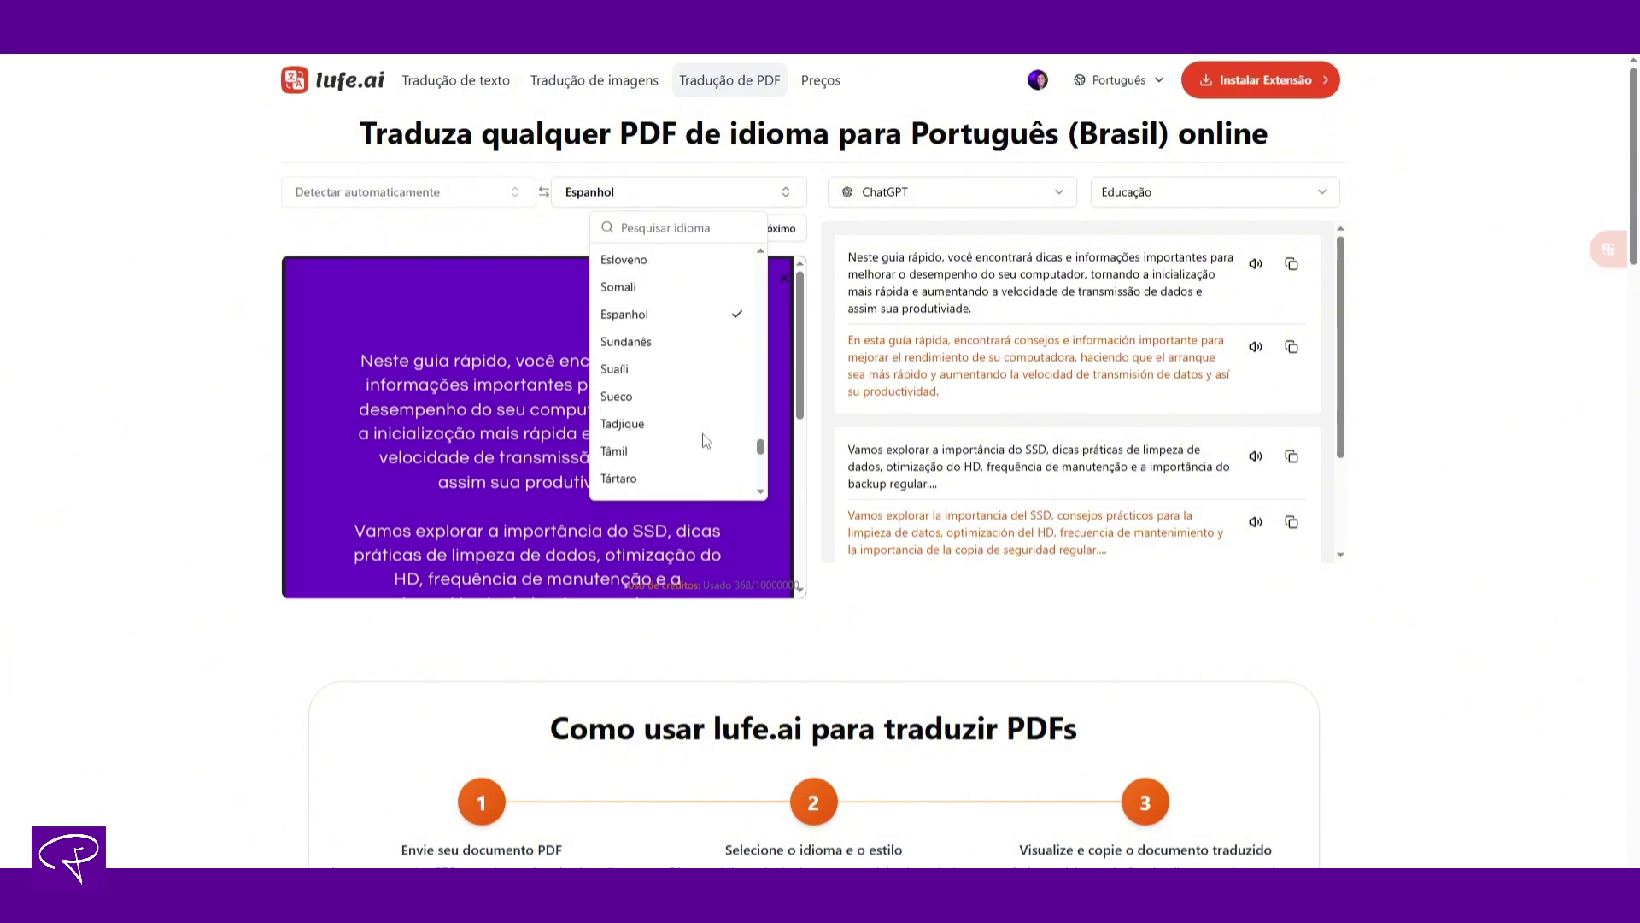
left_click(995, 245)
- Compare the remaining passages of page 3 with their translations and copy the Spanish translation of the second passage
scroll(995, 248, "down", 3)
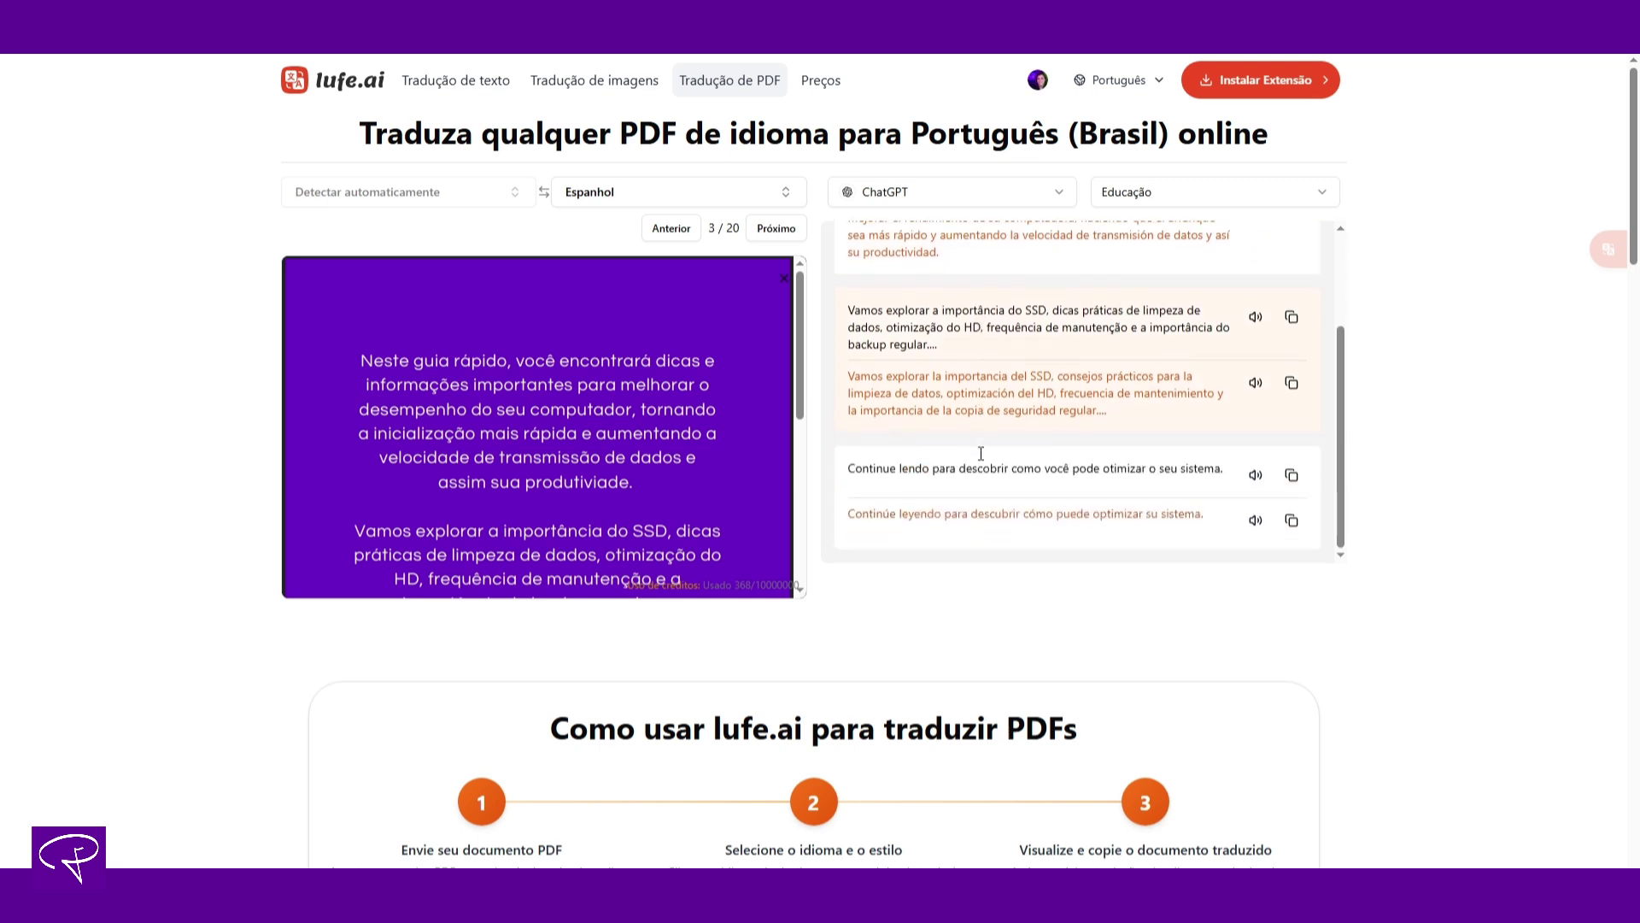
scroll(694, 465, "down", 3)
scroll(799, 377, "up", 2)
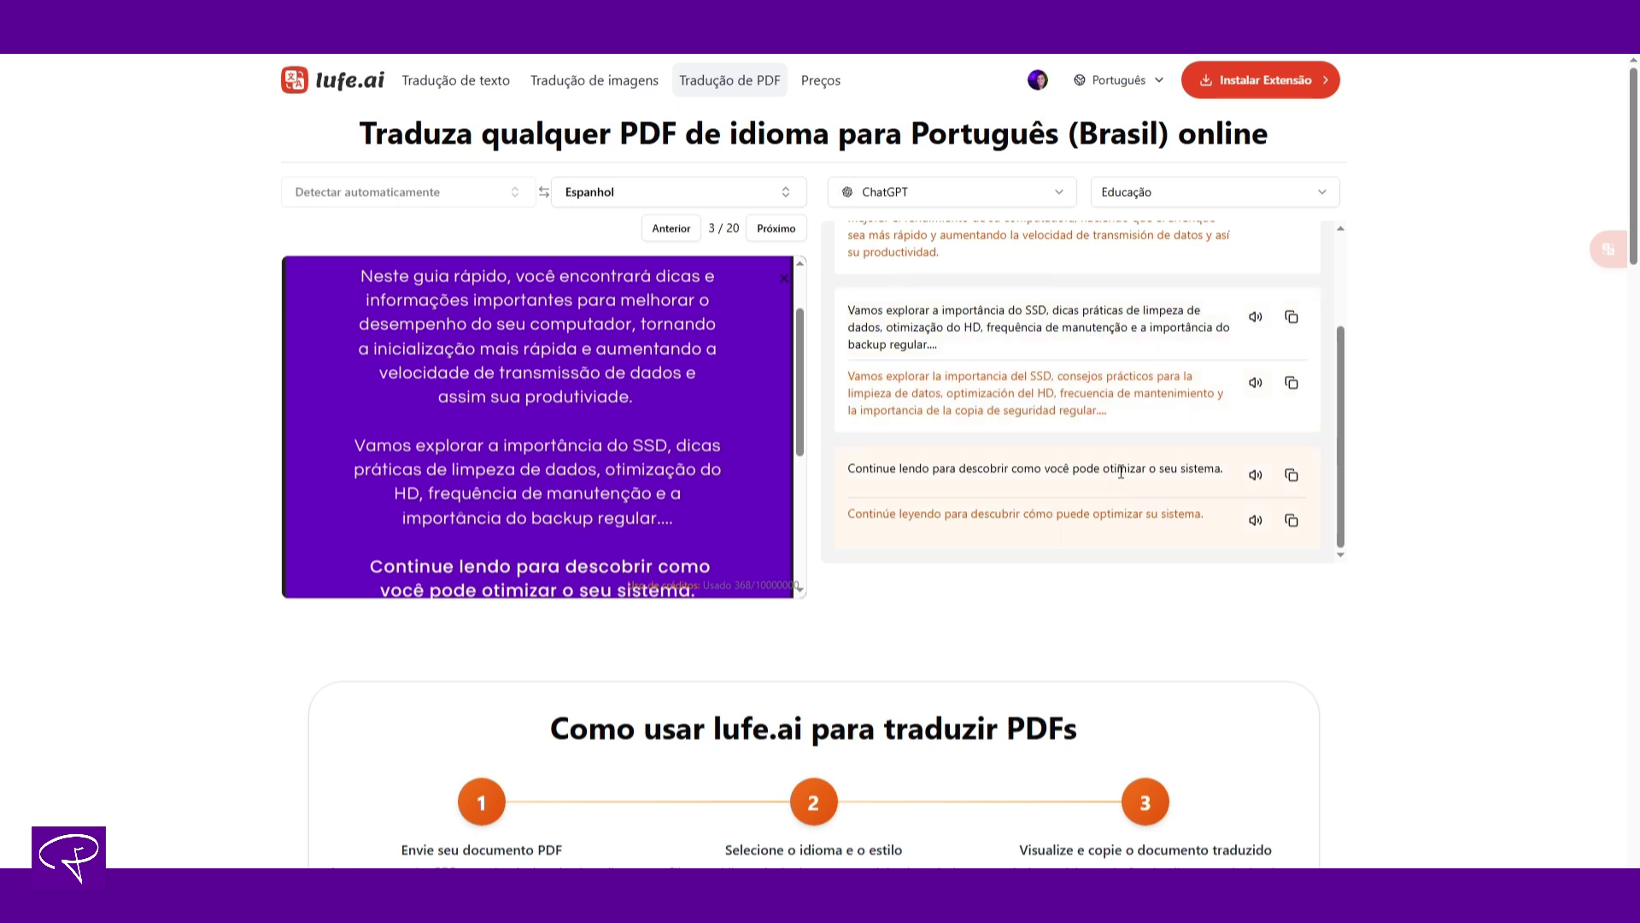
scroll(1180, 457, "up", 2)
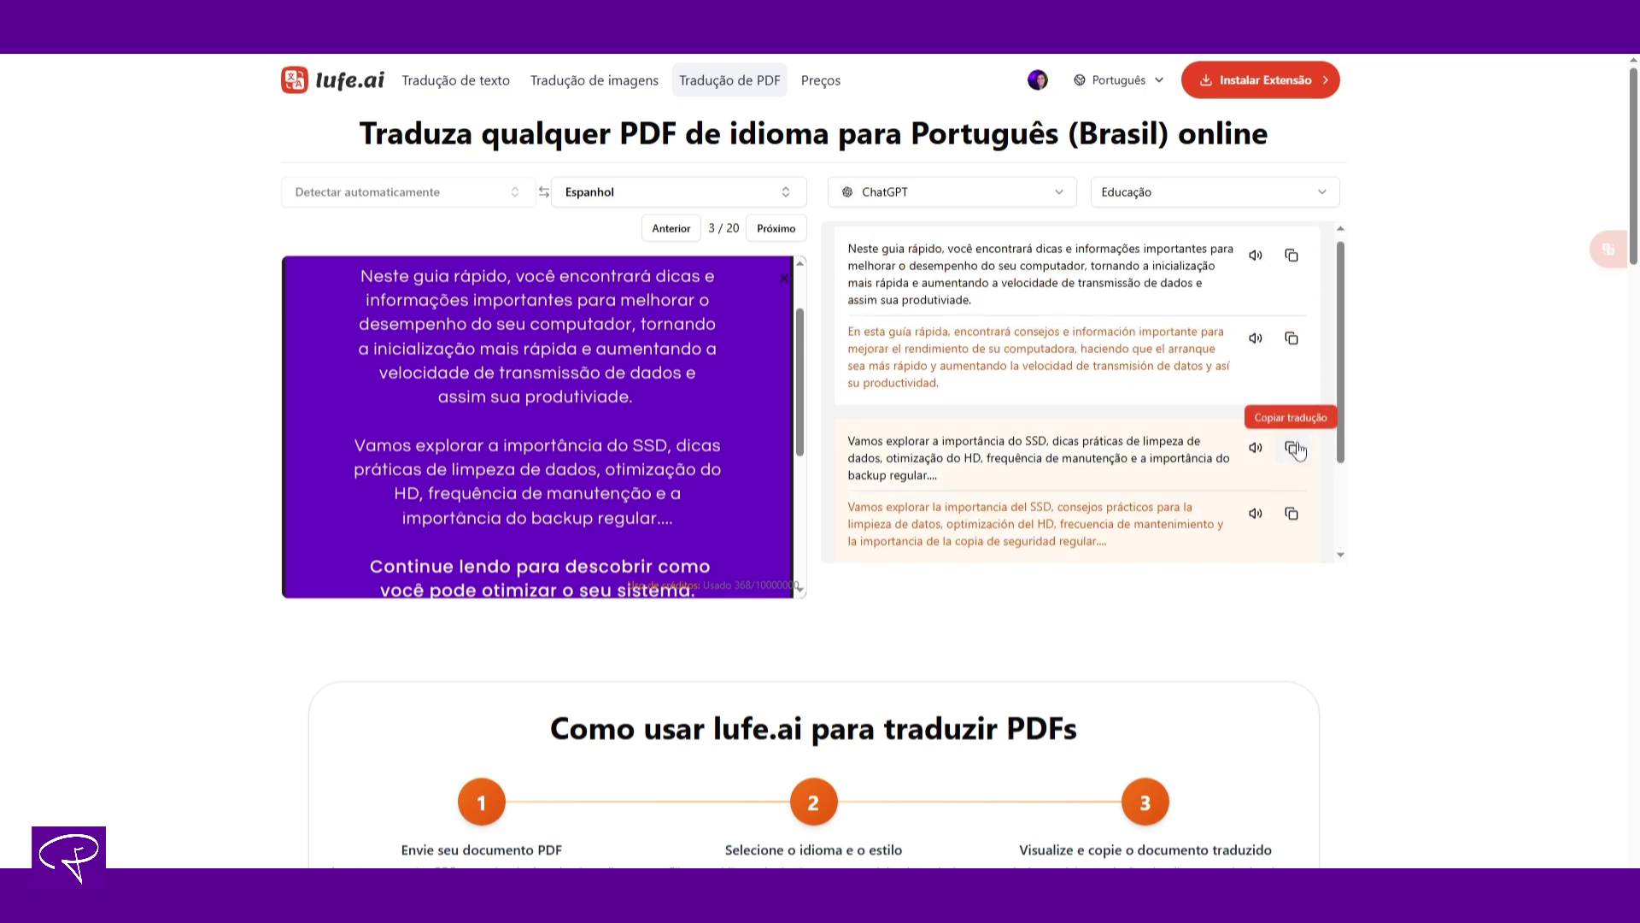
left_click(1291, 514)
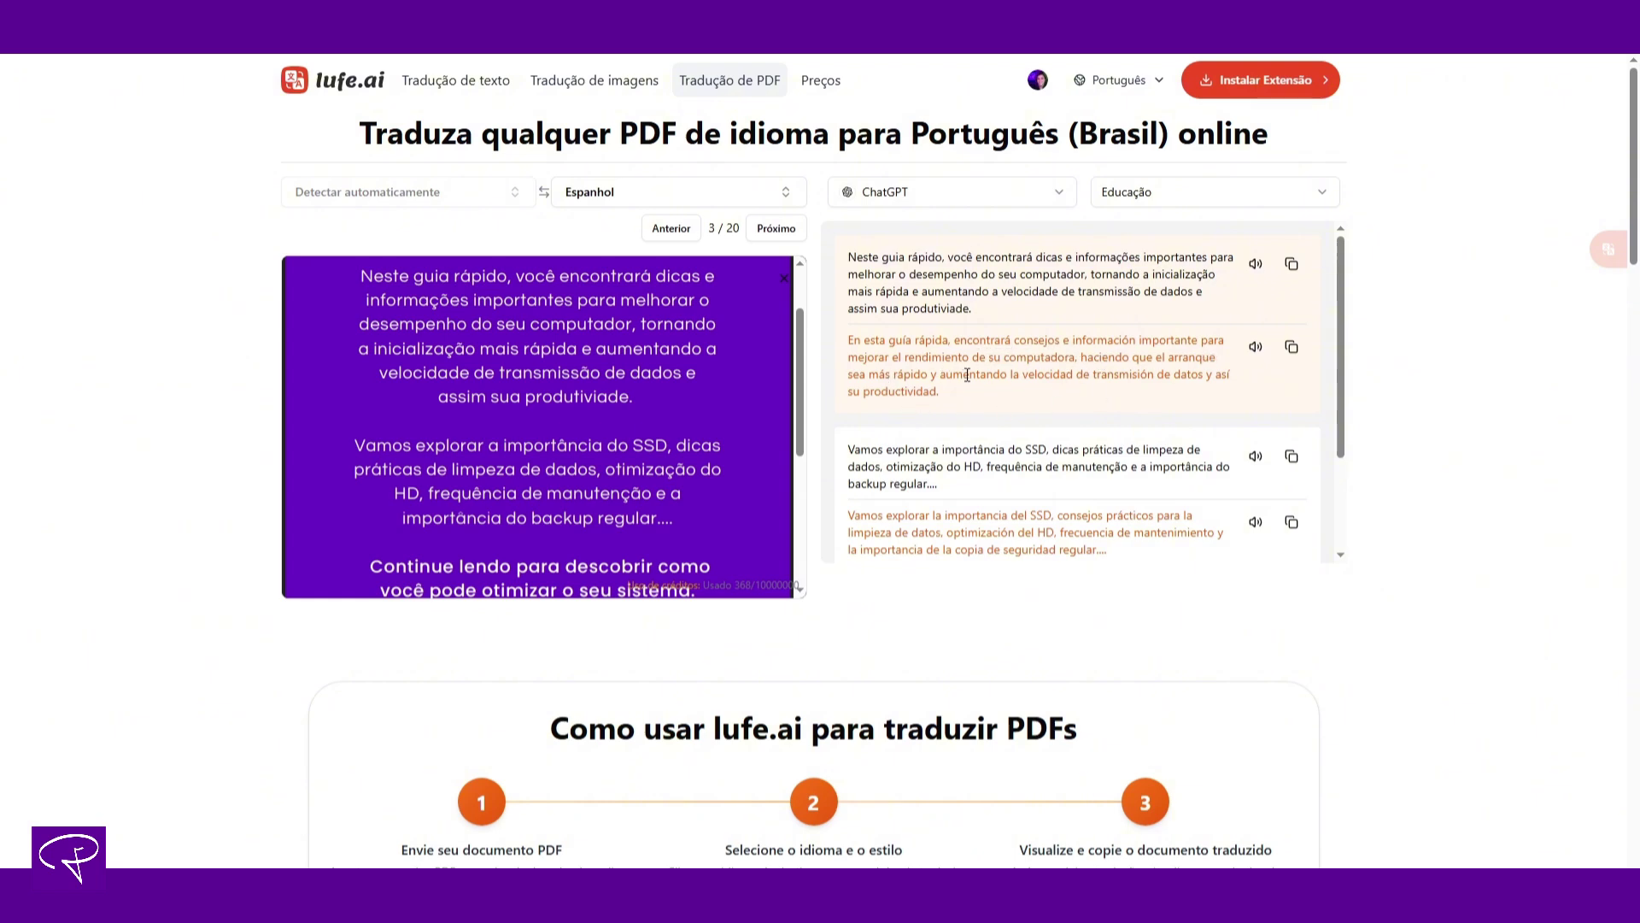
scroll(1130, 395, "down", 1)
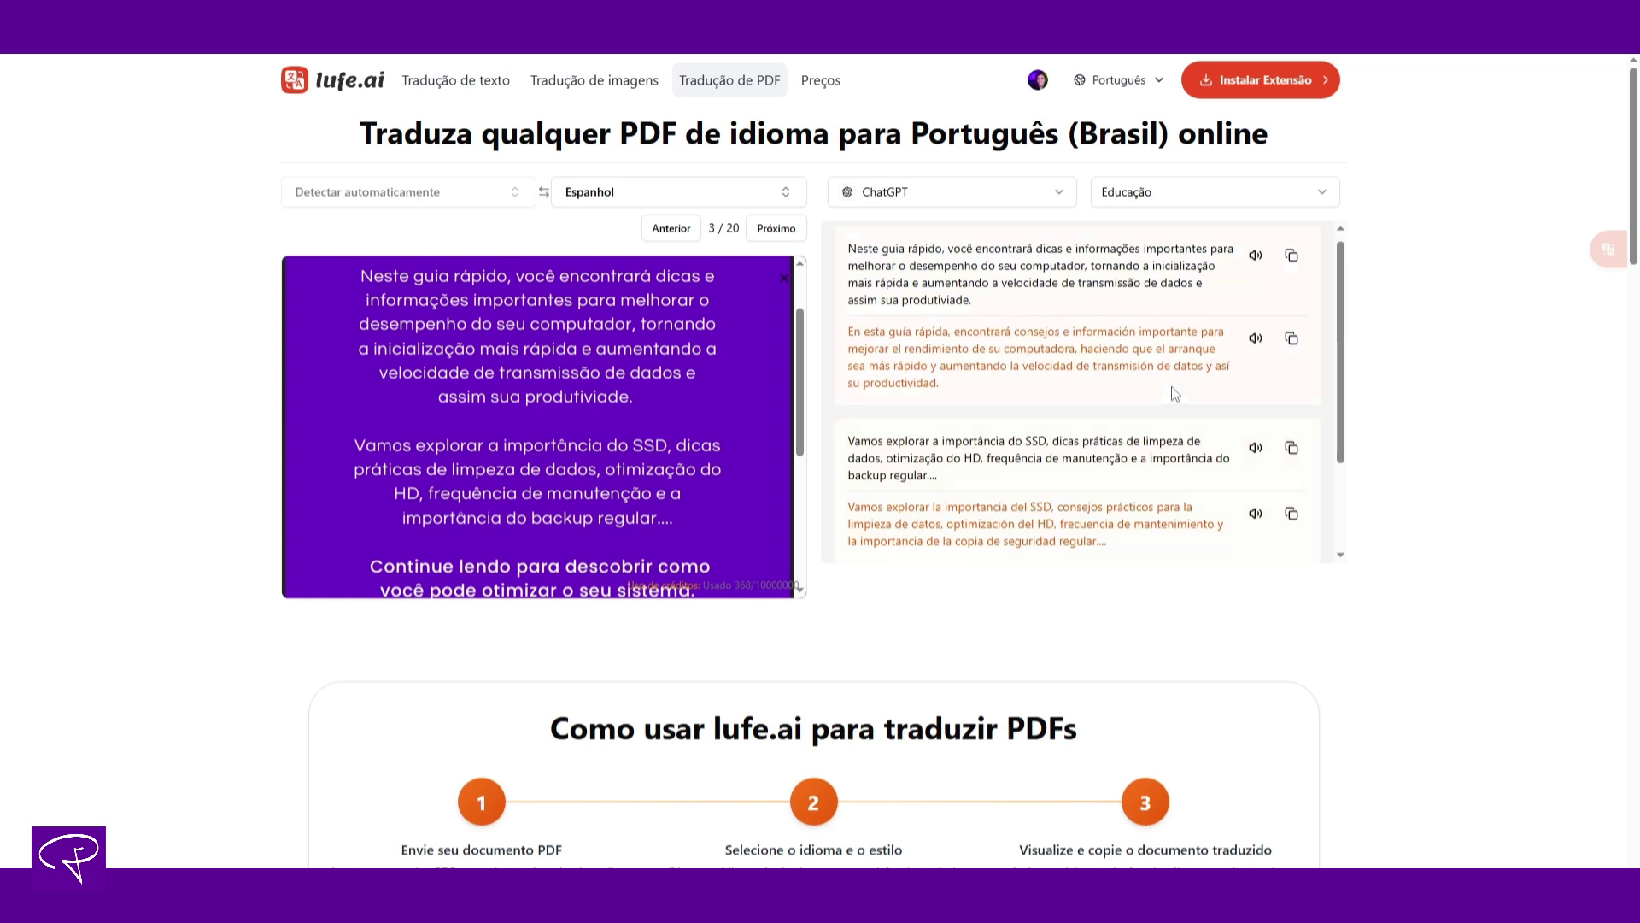
scroll(1131, 428, "up", 1)
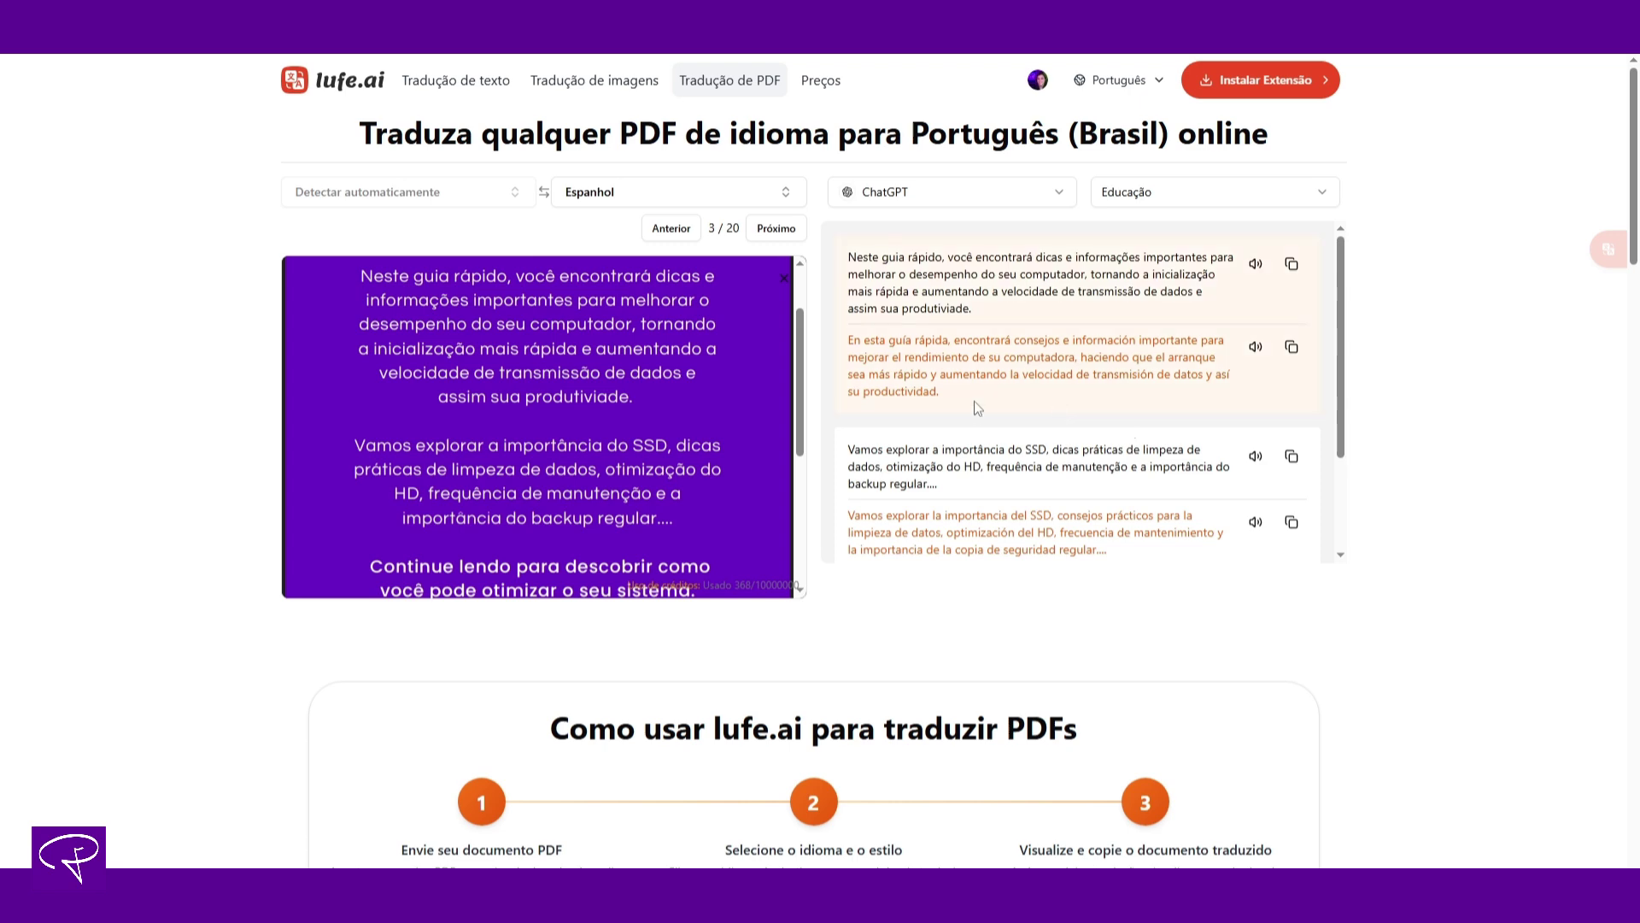
- Examine the rest of the page 3 translation and the feature descriptions under Tradução de PDF Online
scroll(974, 401, "down", 9)
scroll(905, 538, "up", 7)
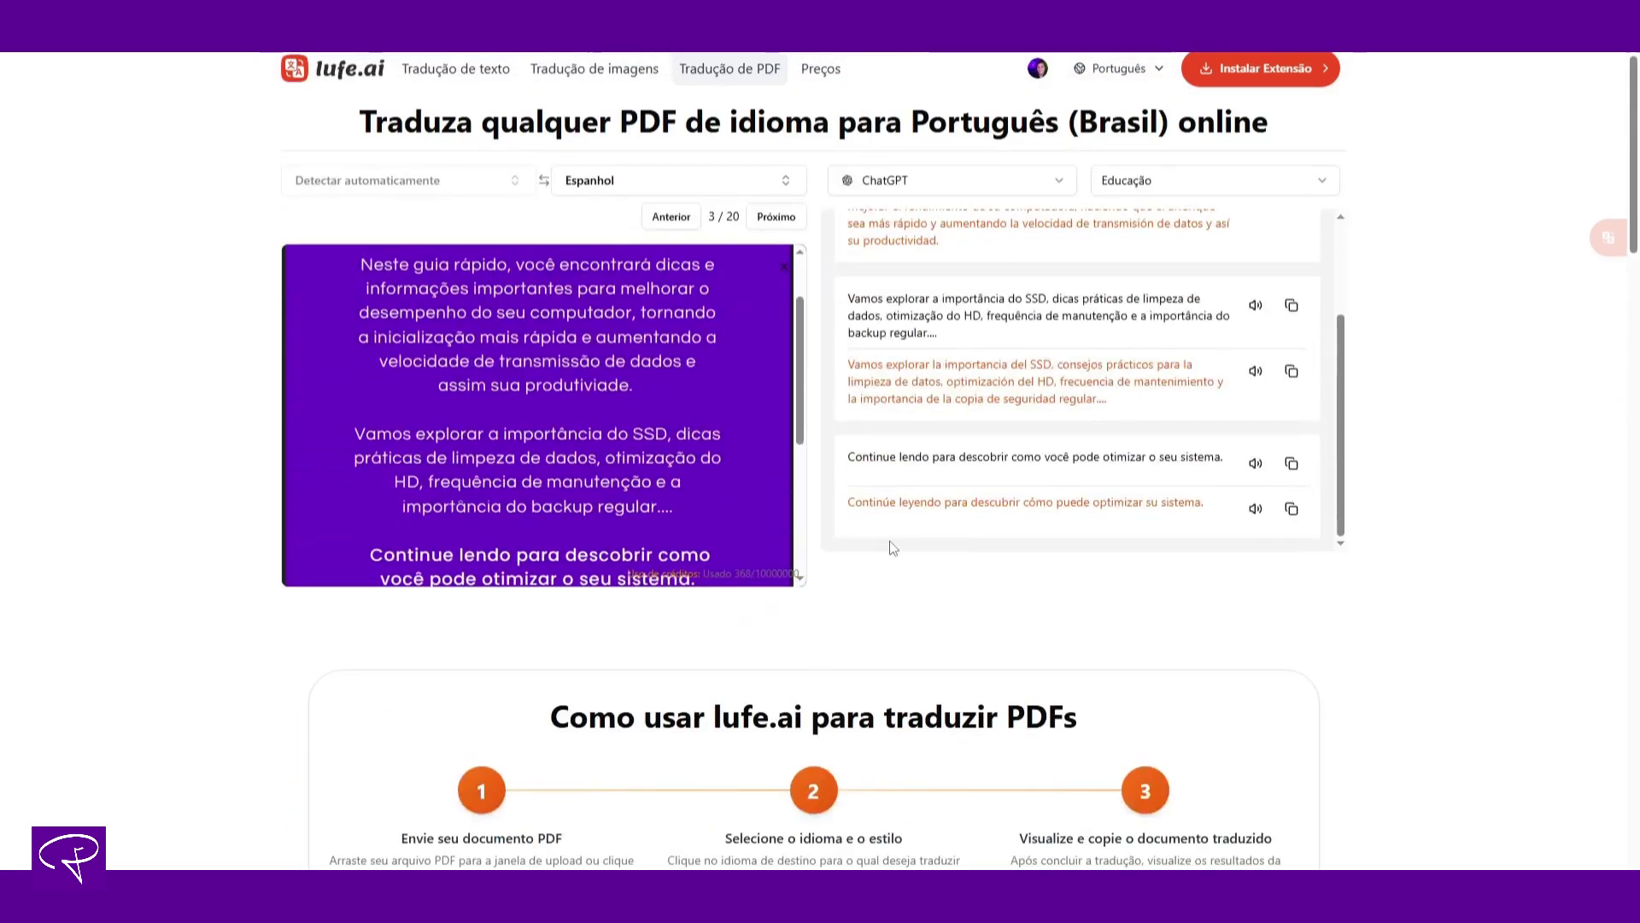
scroll(820, 615, "down", 10)
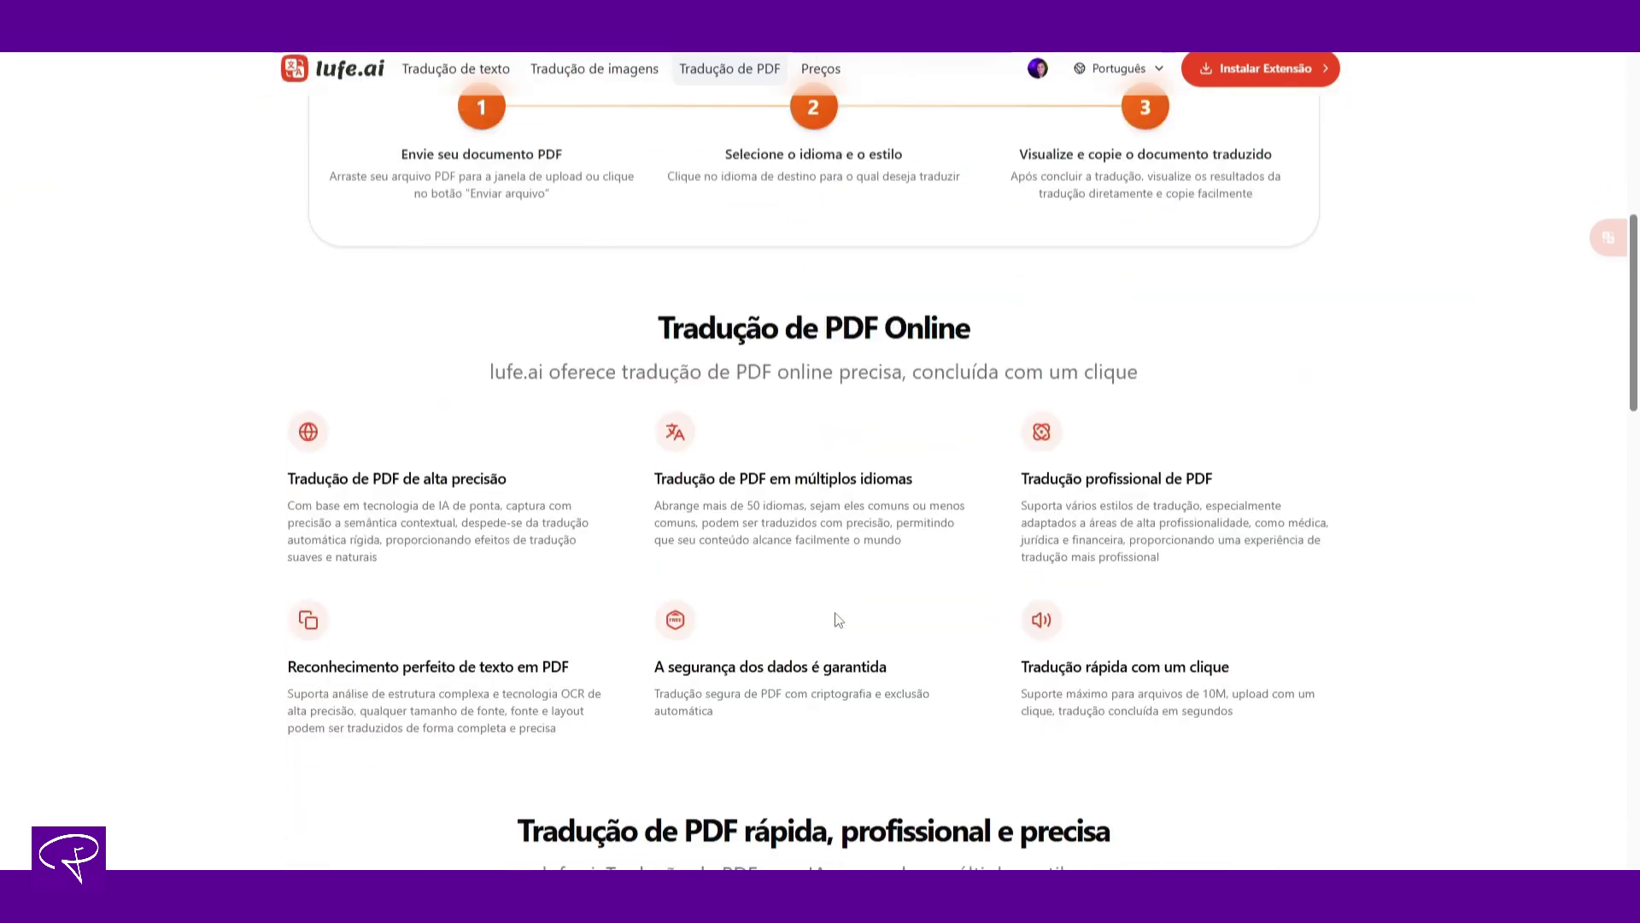
scroll(838, 620, "down", 1)
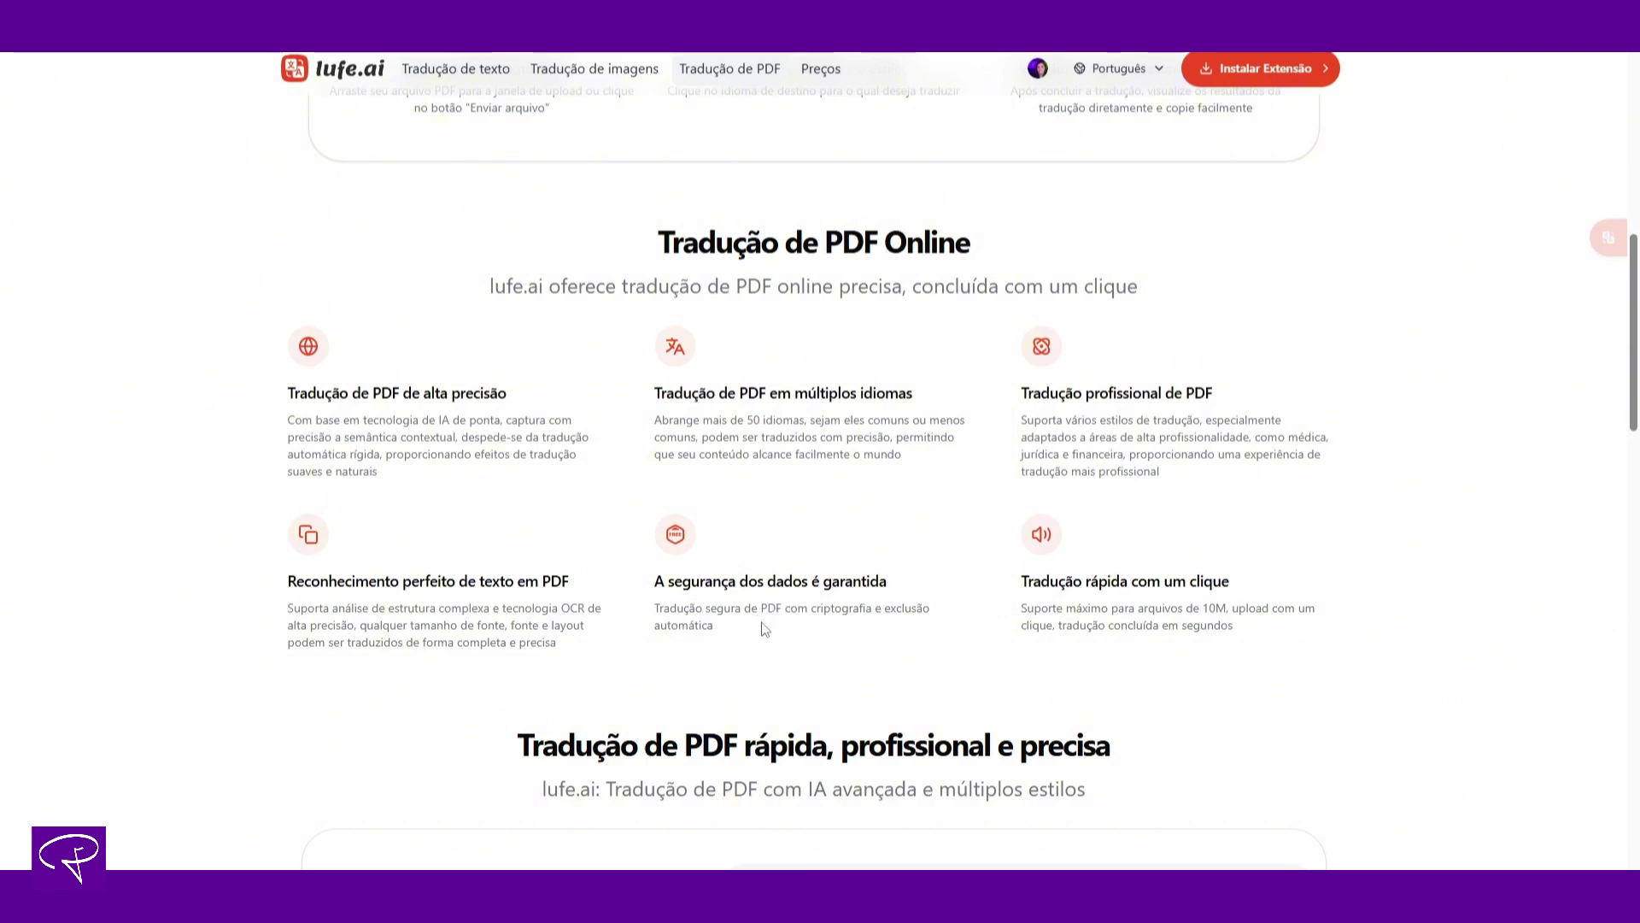
scroll(741, 641, "up", 1)
scroll(744, 642, "down", 1)
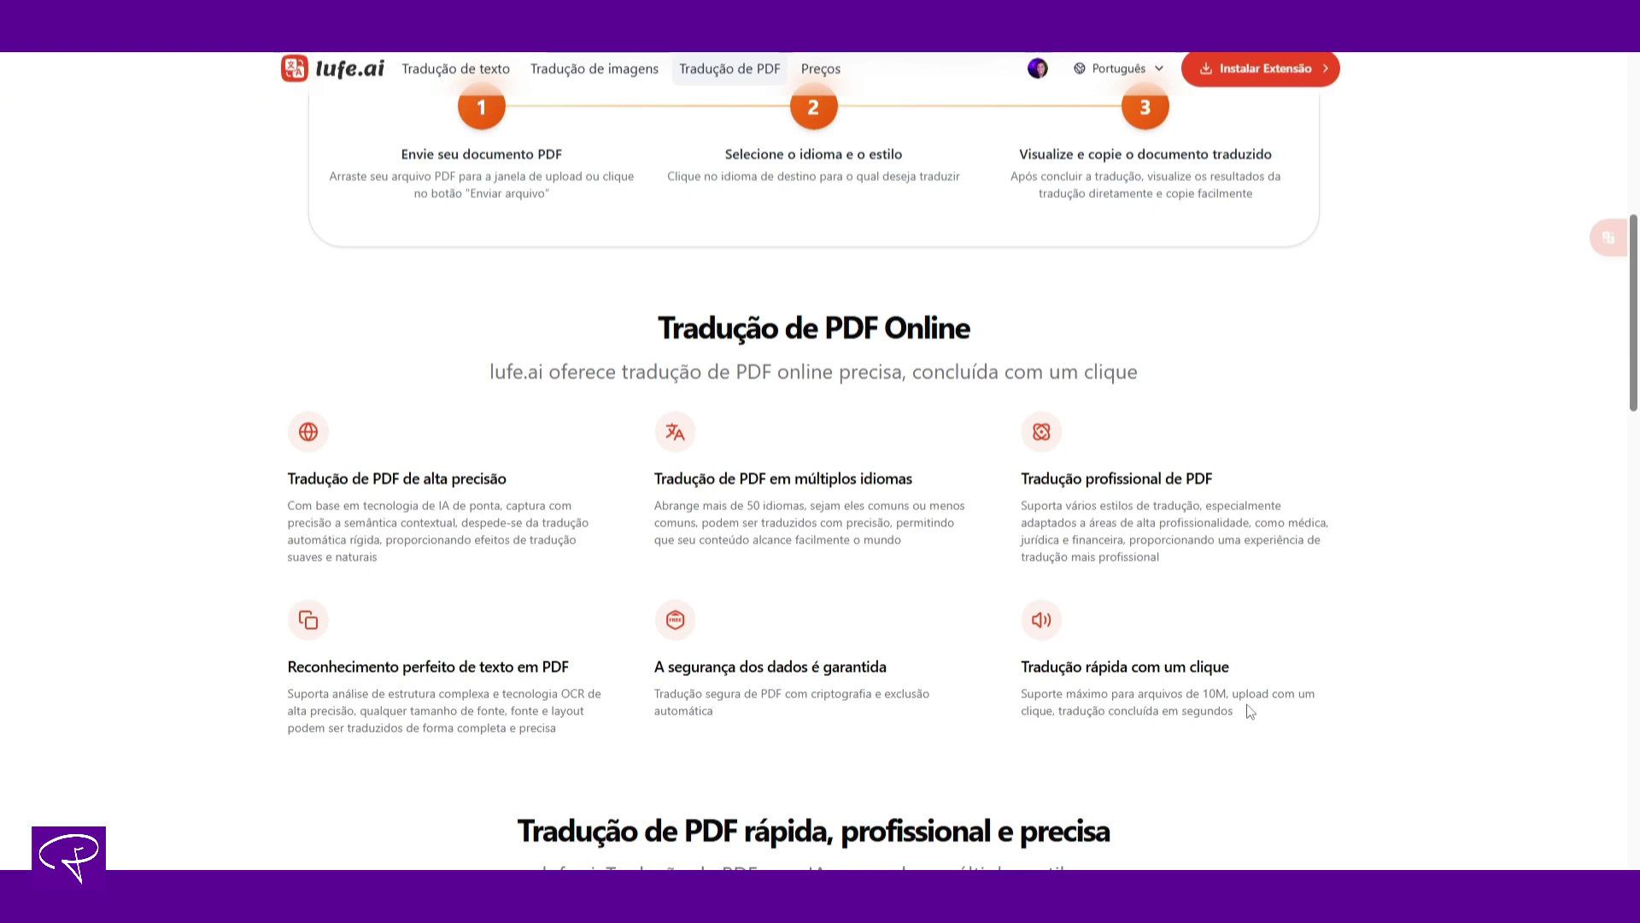
left_click_drag(1215, 693, 1227, 689)
left_click(1271, 654)
- Add the Lufe.ai AI Automatic Translator extension to Chrome from the Chrome Web Store
scroll(1237, 672, "down", 1)
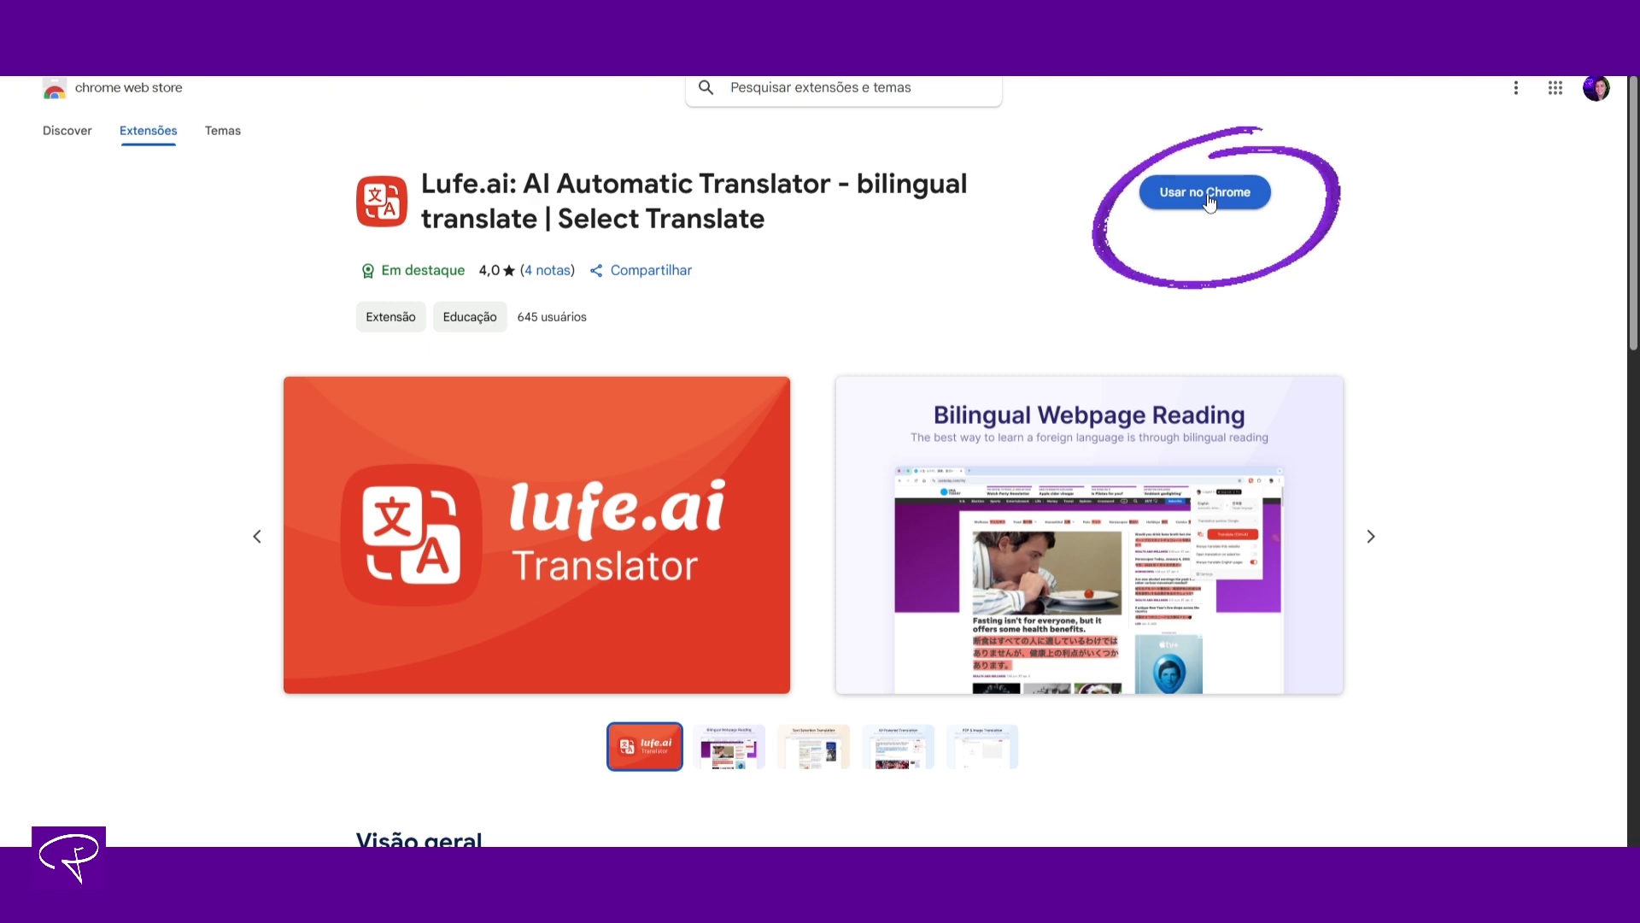
left_click(1208, 202)
left_click(850, 176)
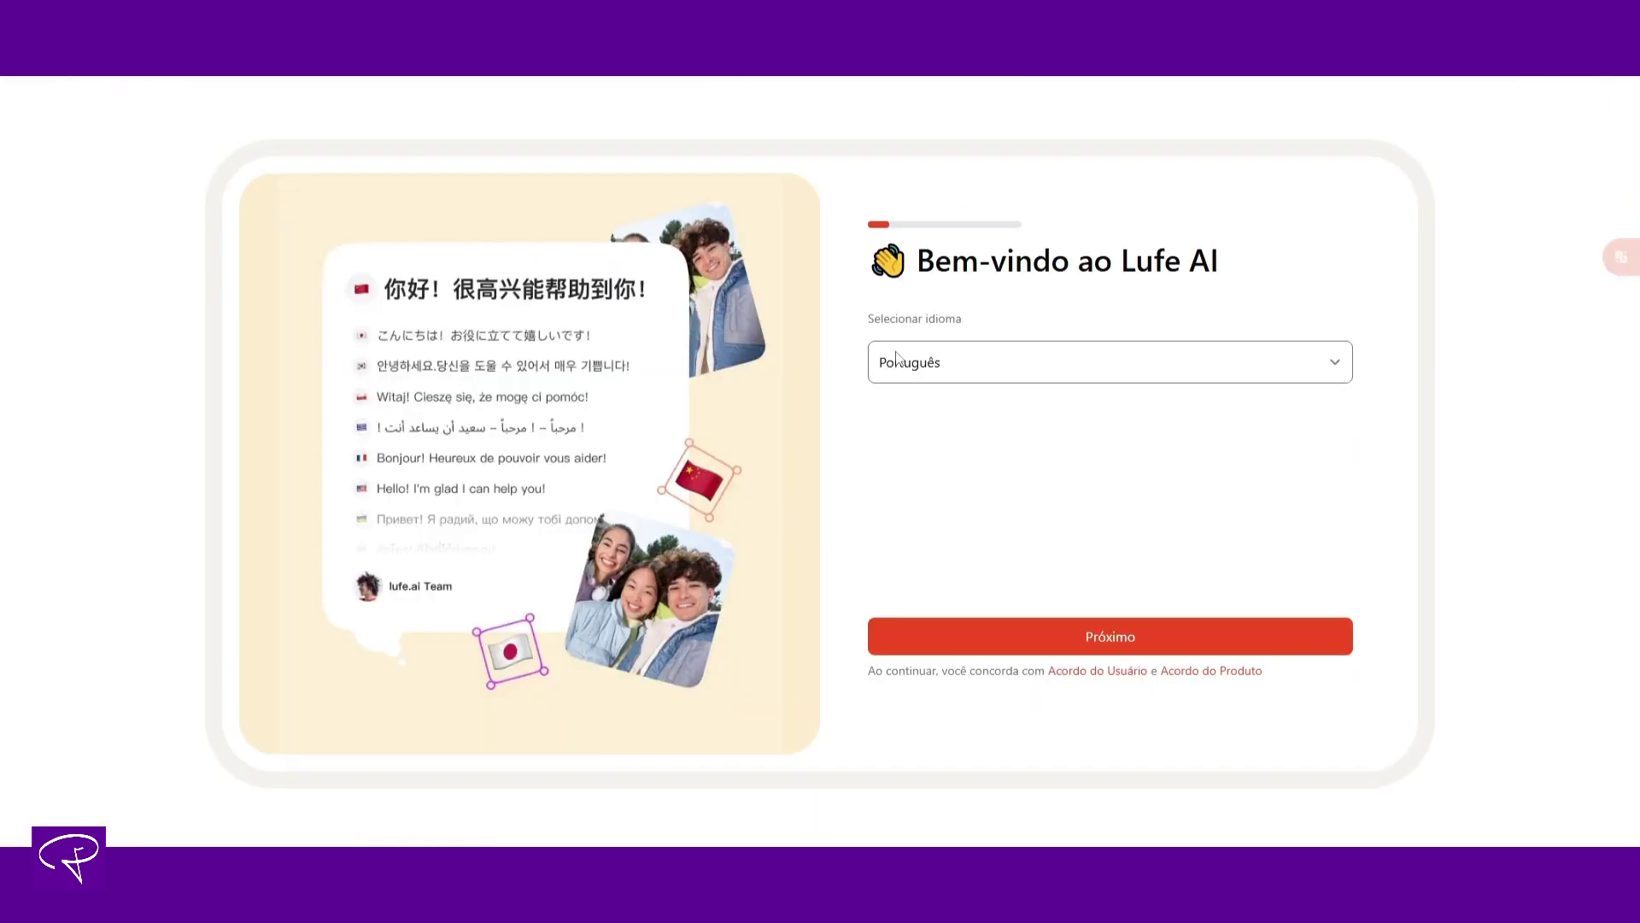
- Keep Português as the language in the Lufe AI welcome setup and continue
left_click(1333, 362)
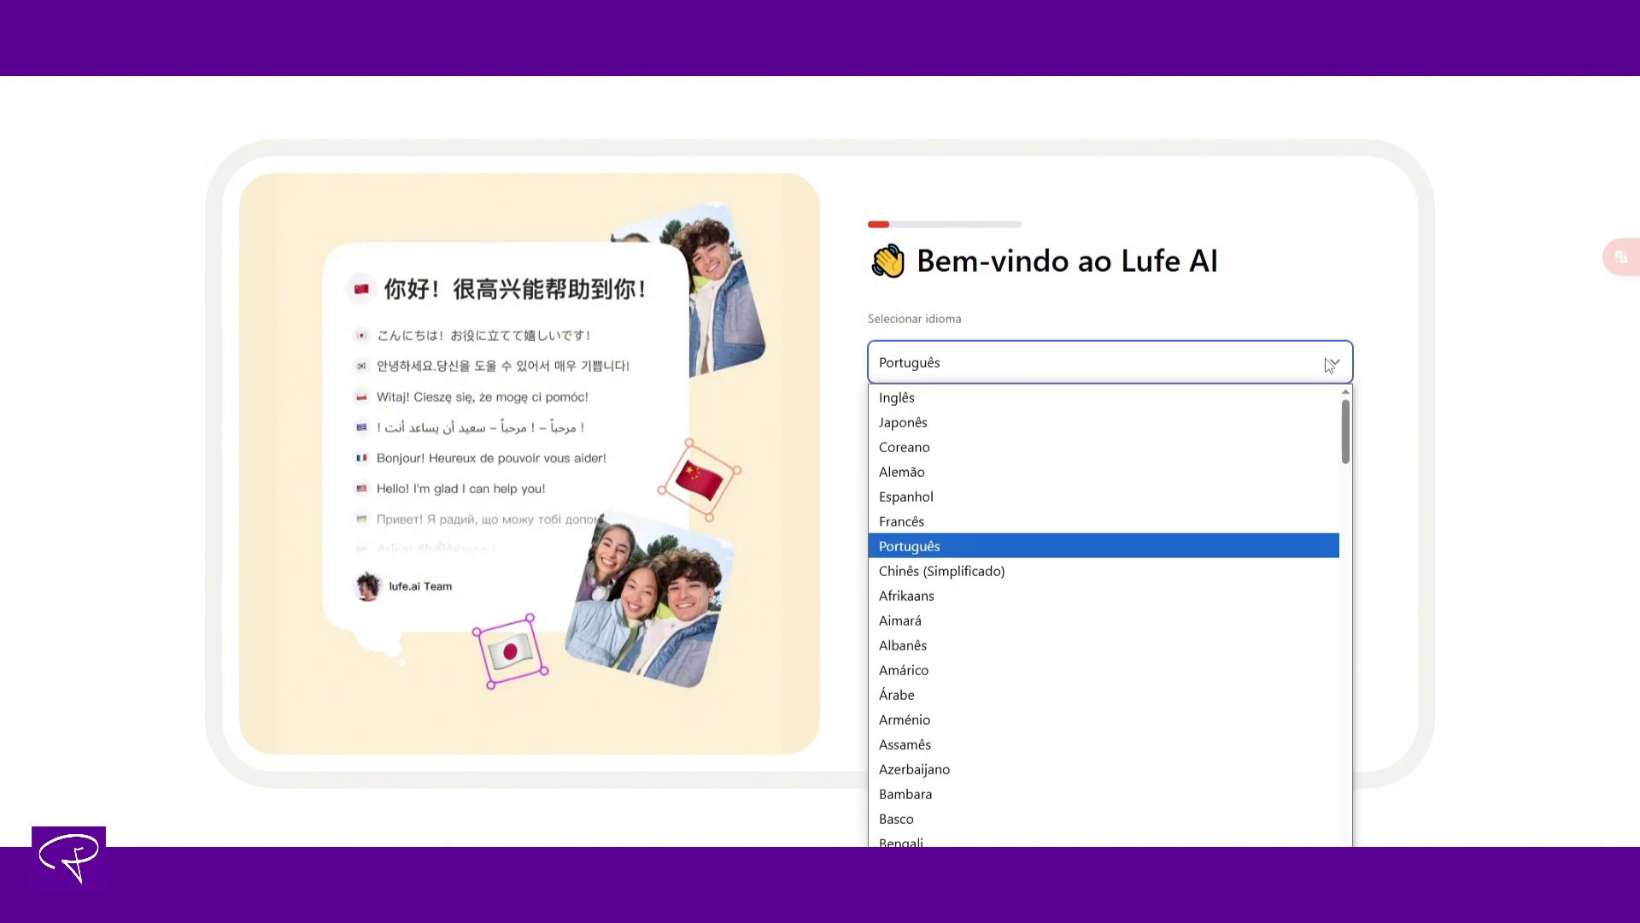
left_click(1330, 365)
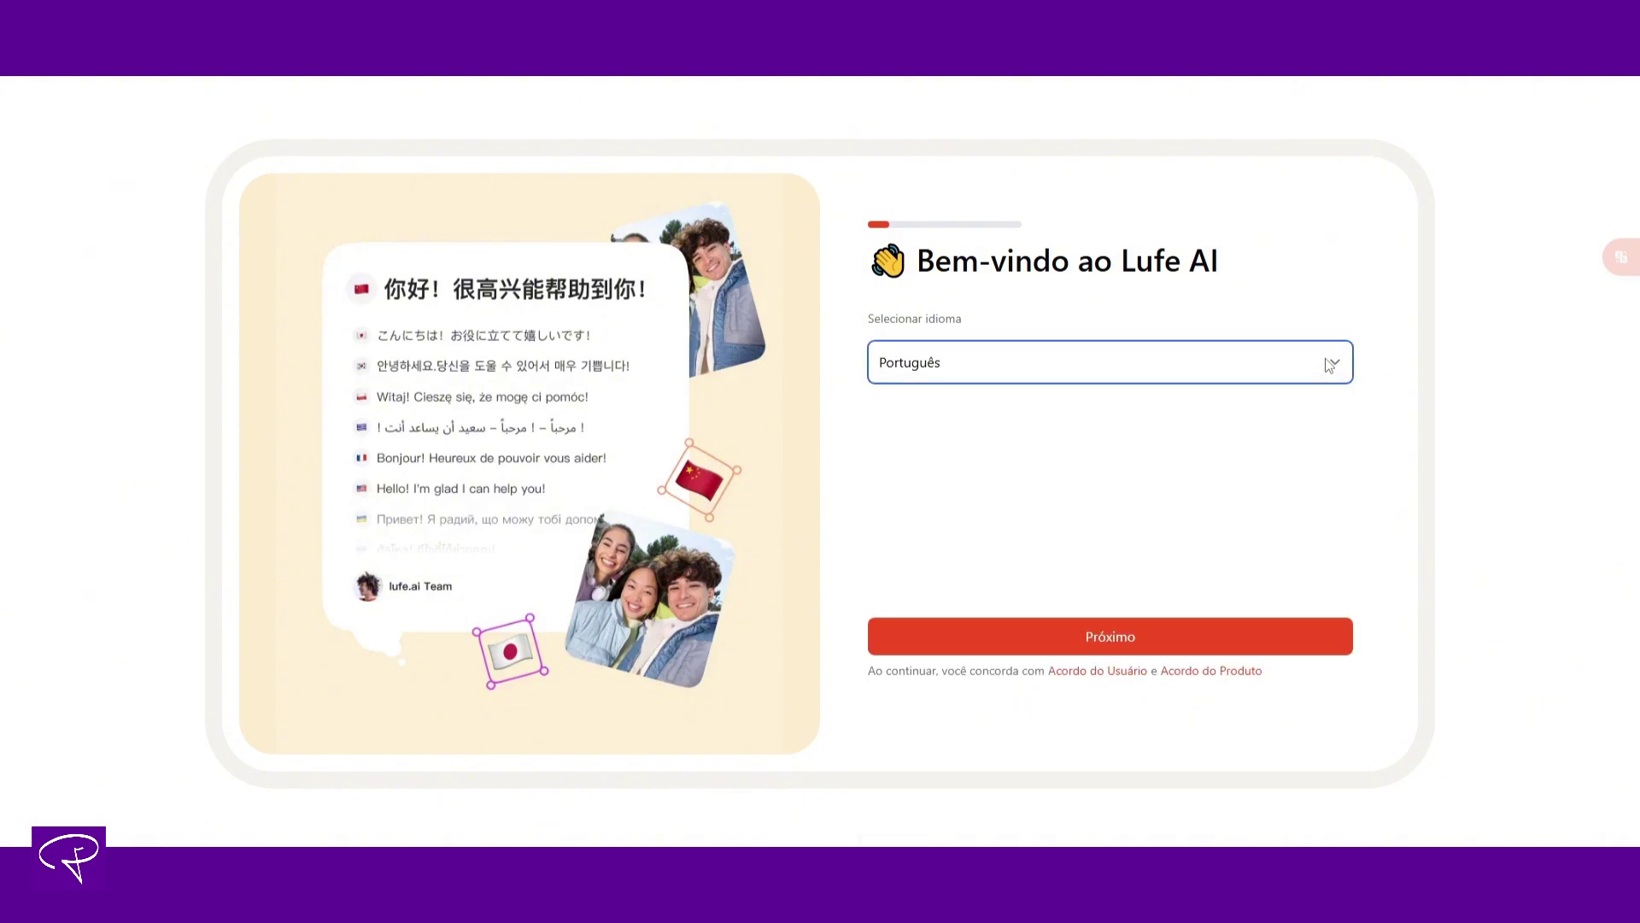
left_click(1090, 639)
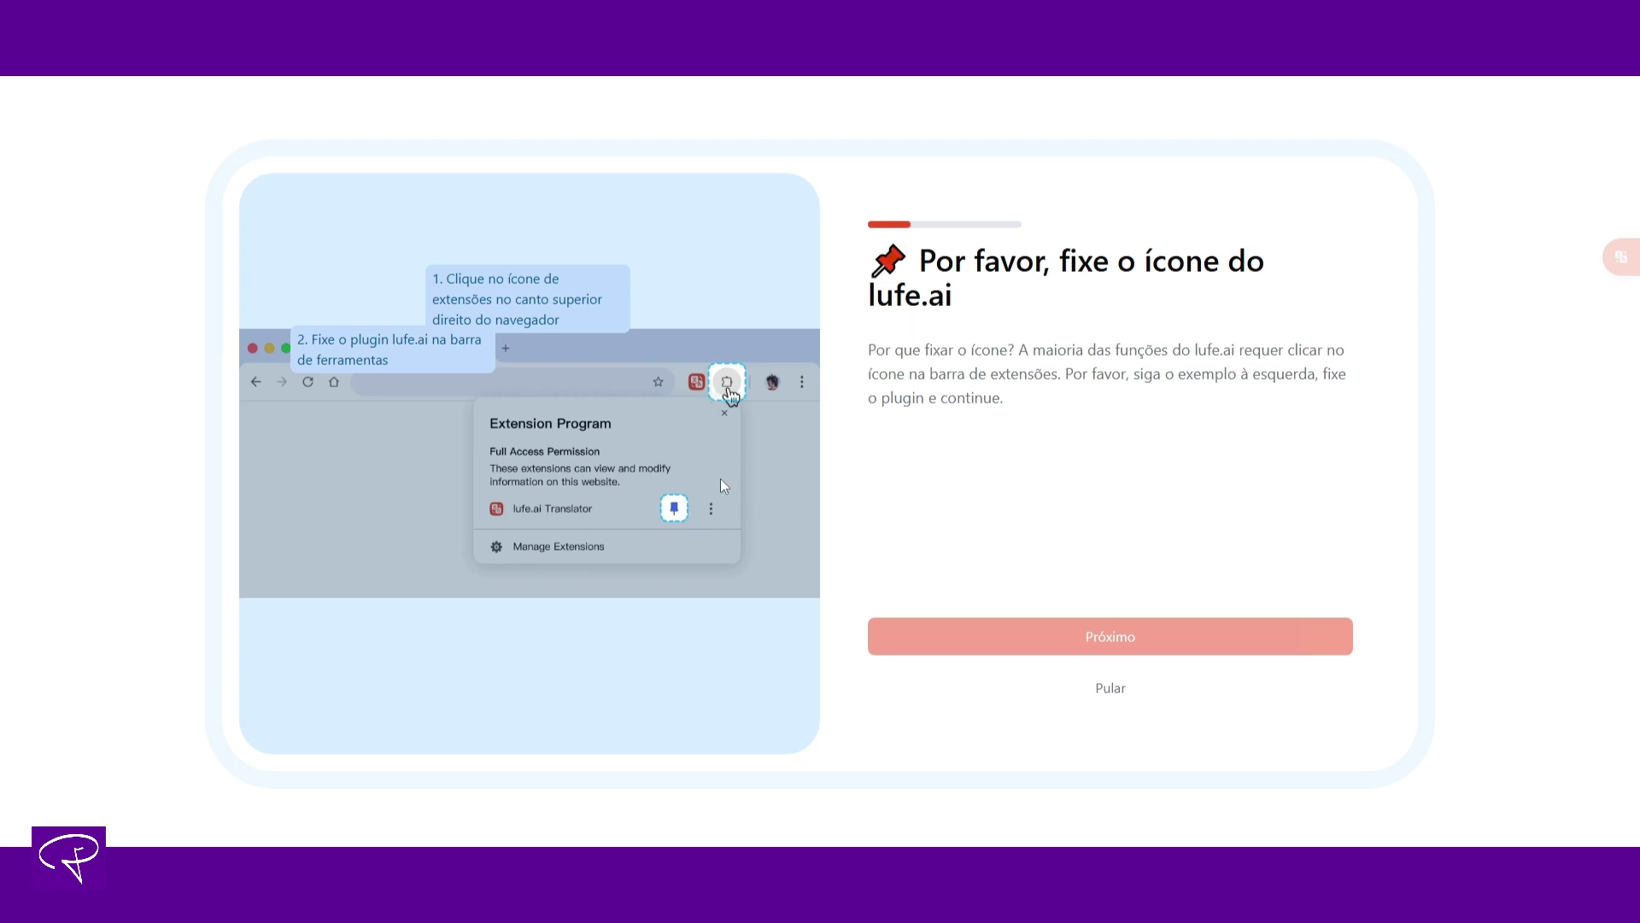
- Hide the bookmarks bar and complete the setup stage for pinning the lufe.ai icon to the browser toolbar
right_click(1207, 53)
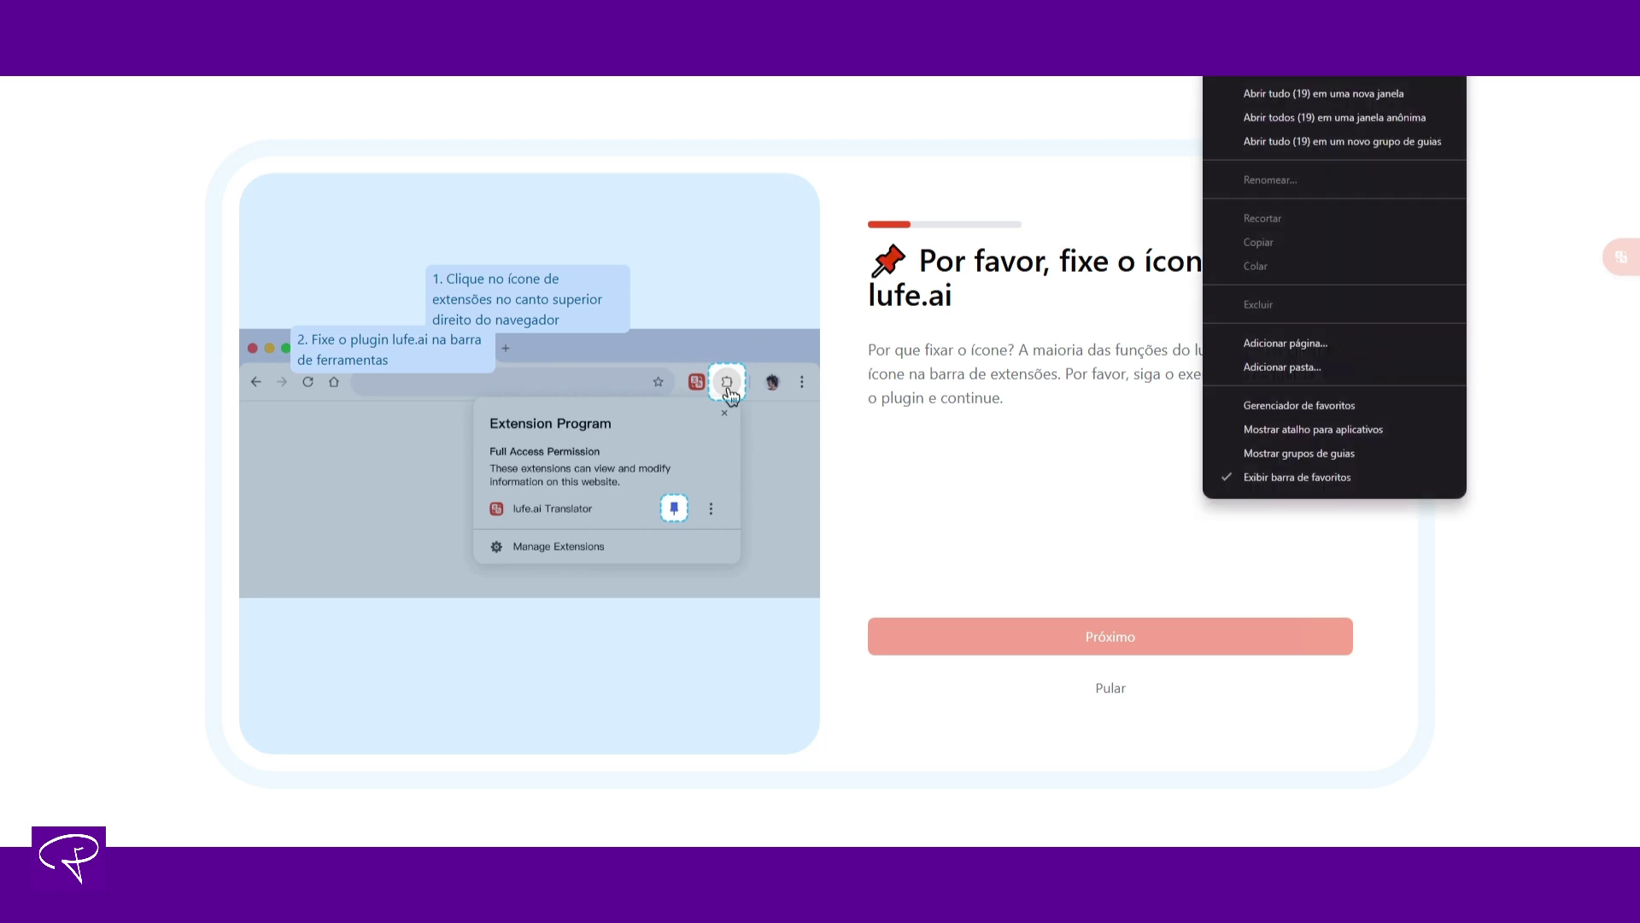
left_click(1320, 477)
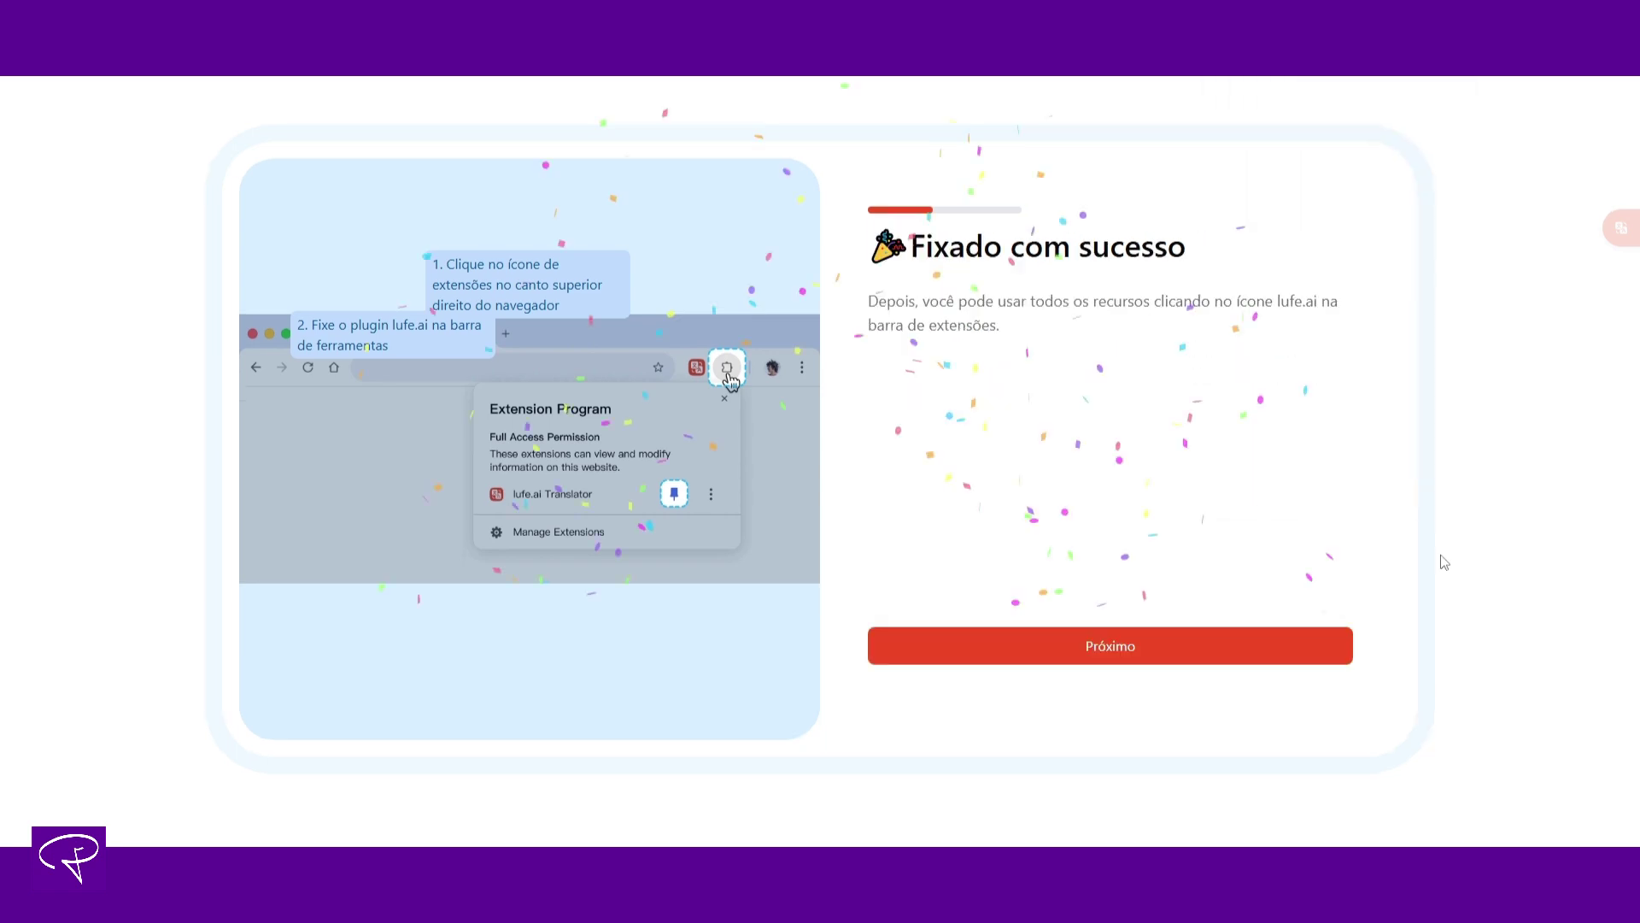
left_click(1112, 657)
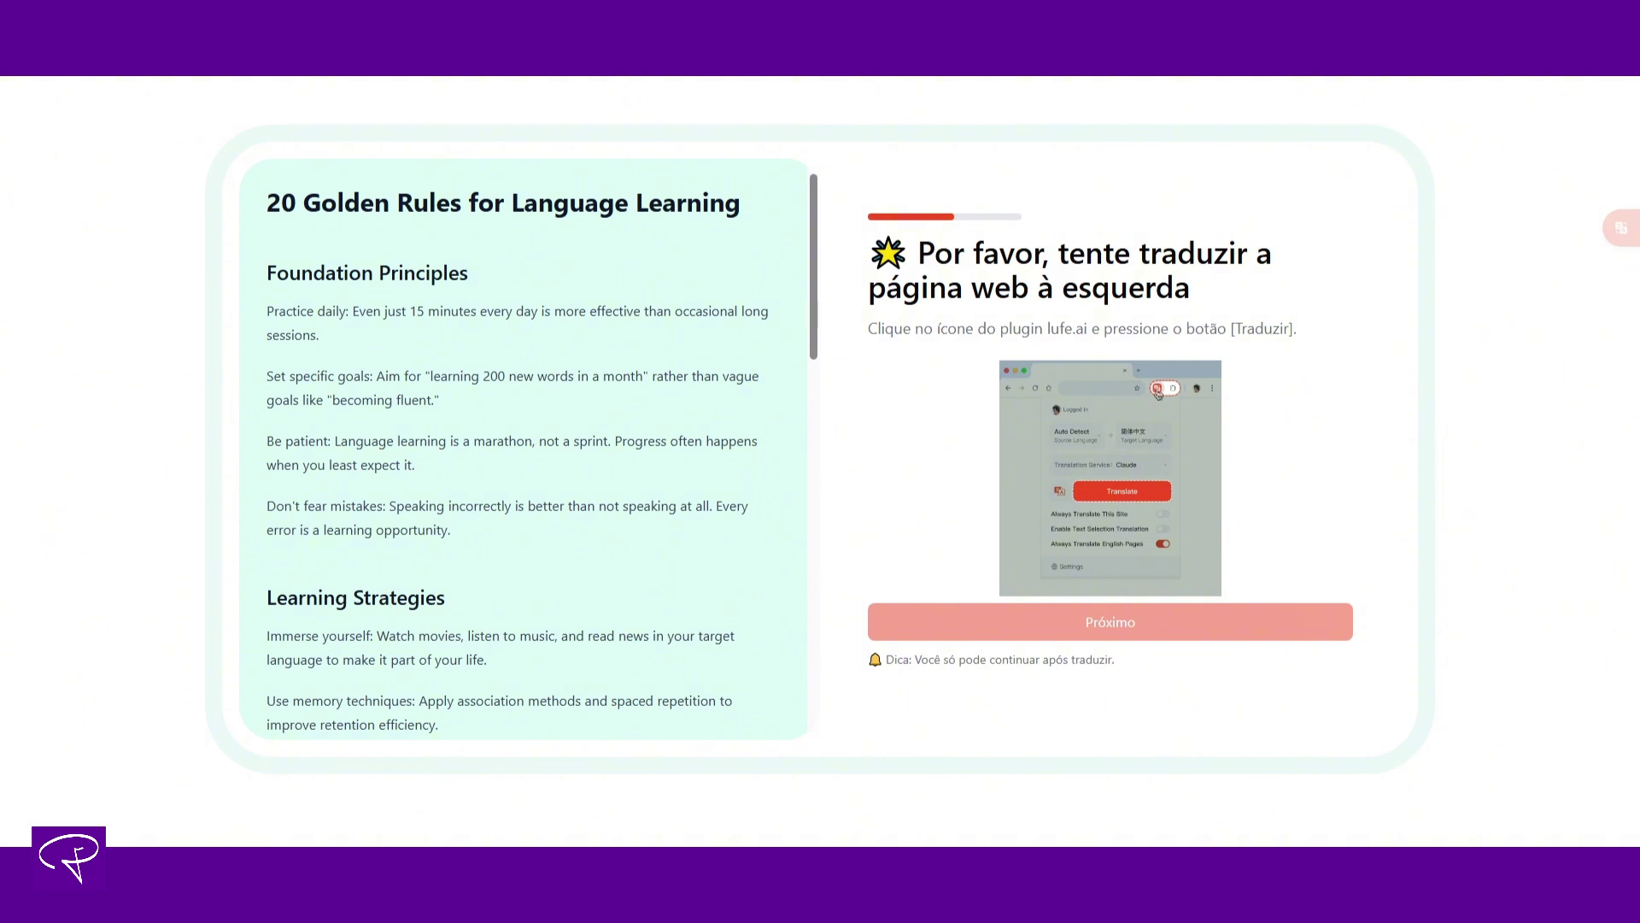
- Translate the sample language-learning page into Português with the lufe.ai extension's Google service and review the bilingual text
left_click(1452, 11)
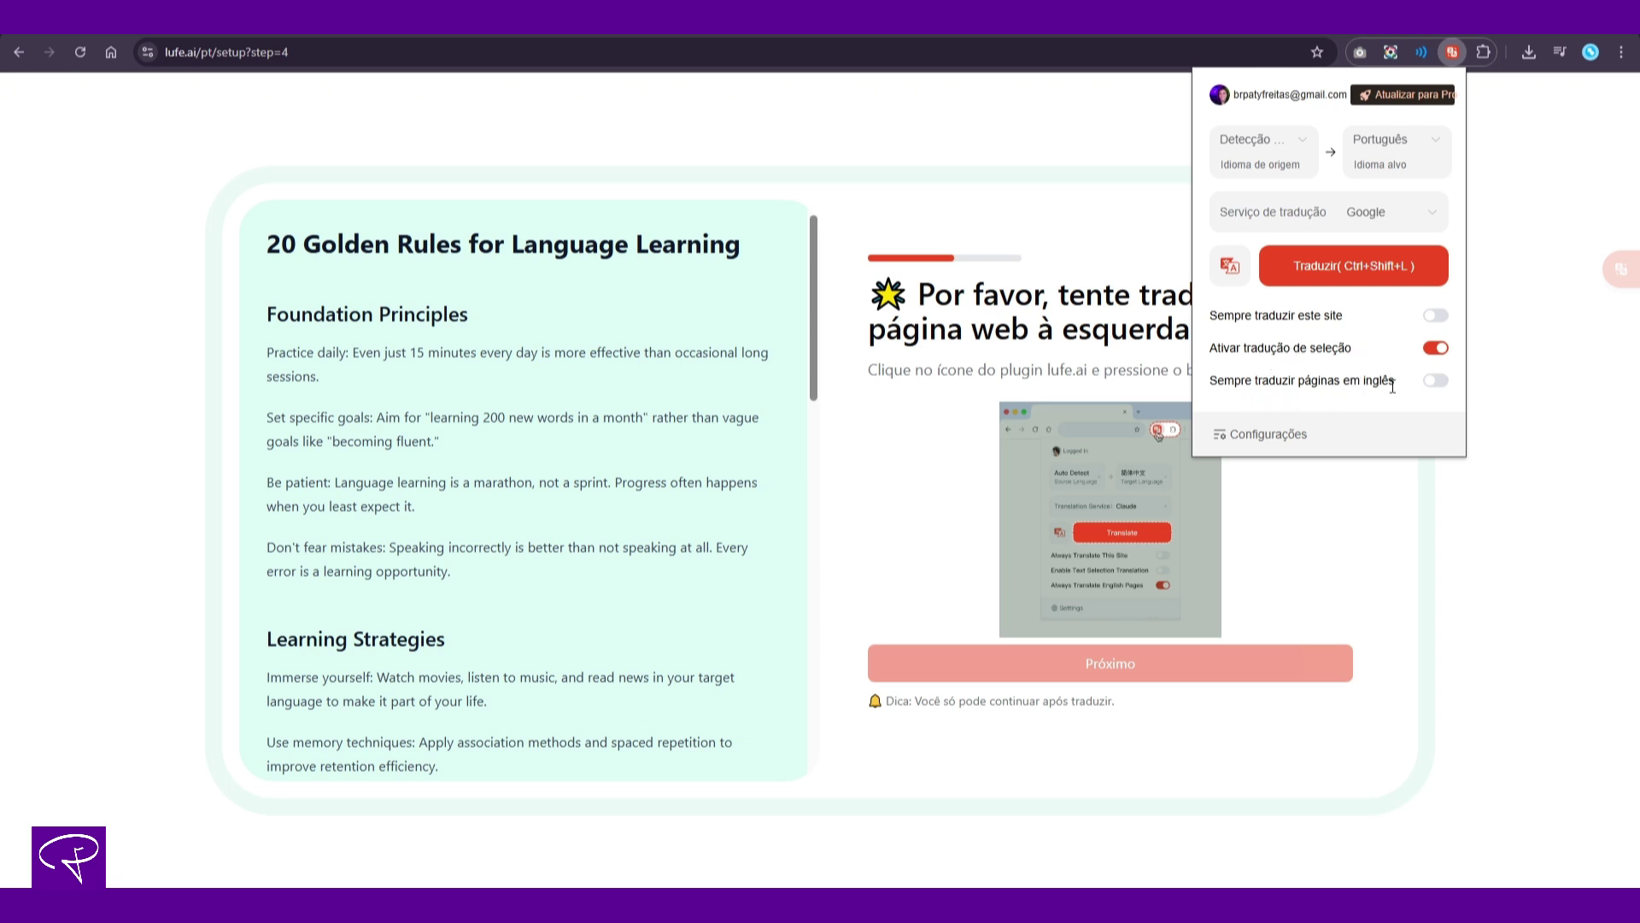
left_click(1356, 268)
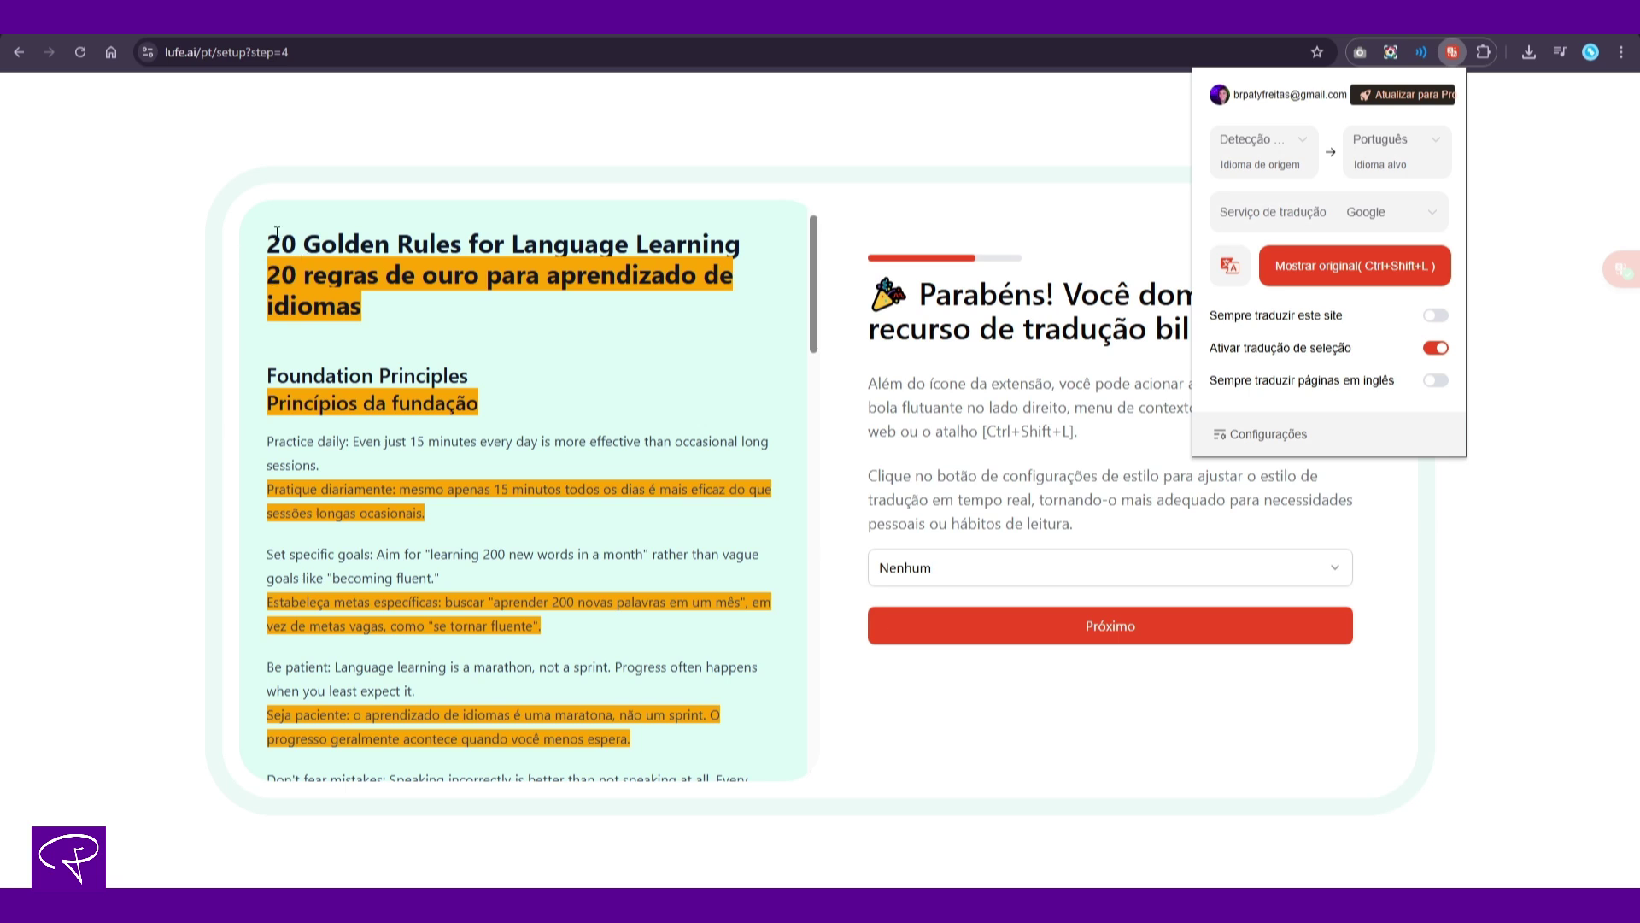
left_click_drag(281, 246, 750, 249)
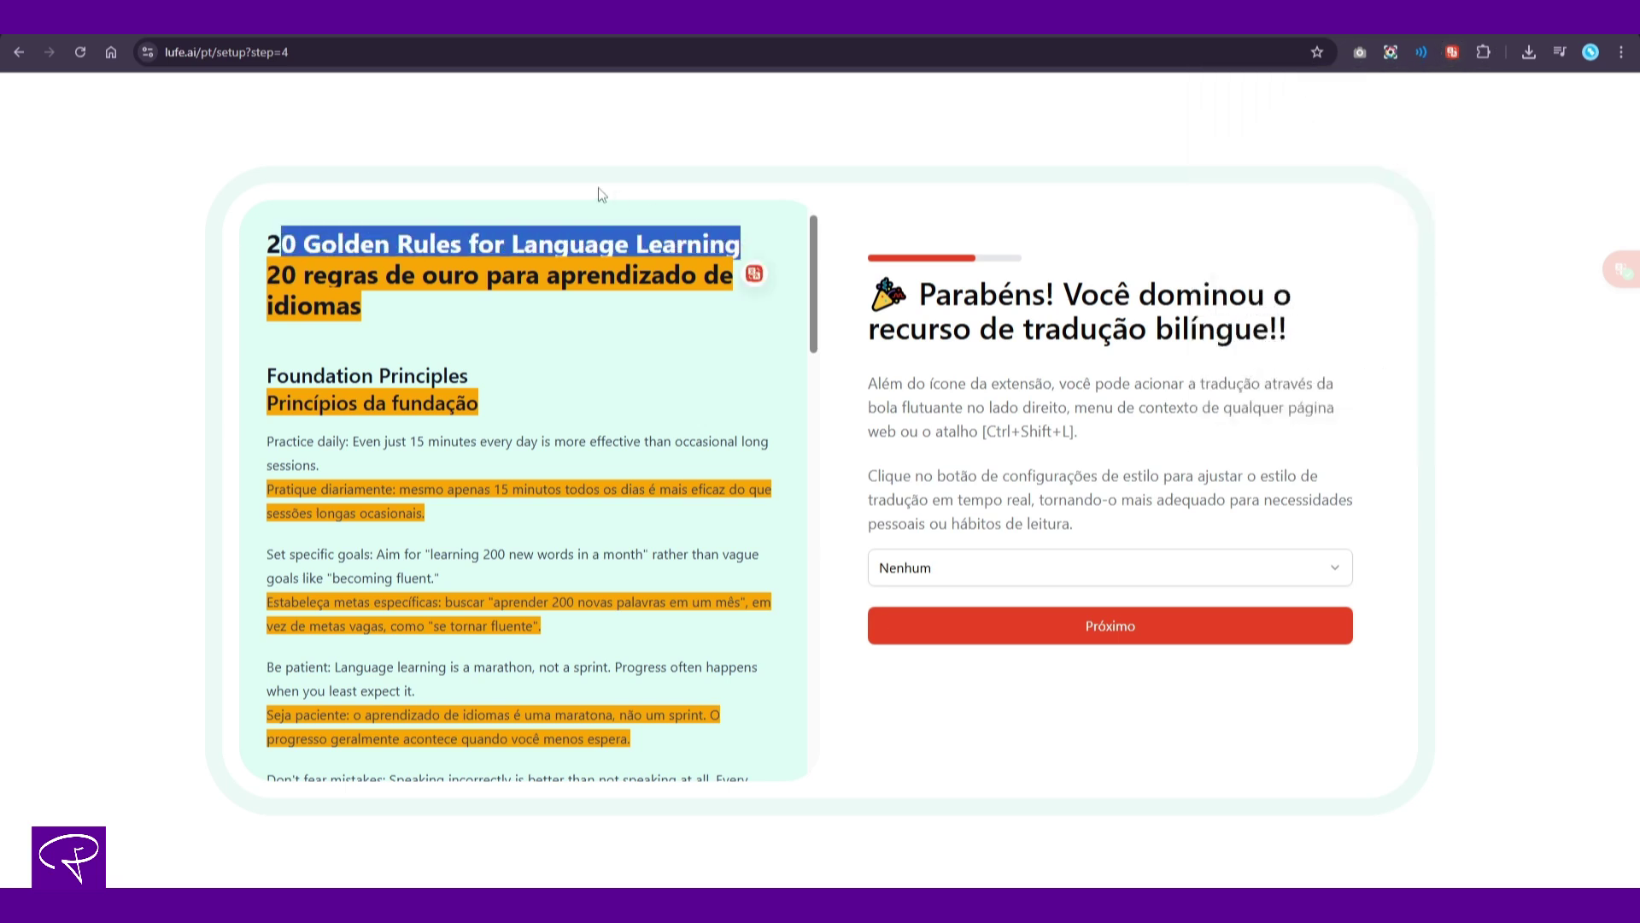
left_click(316, 295)
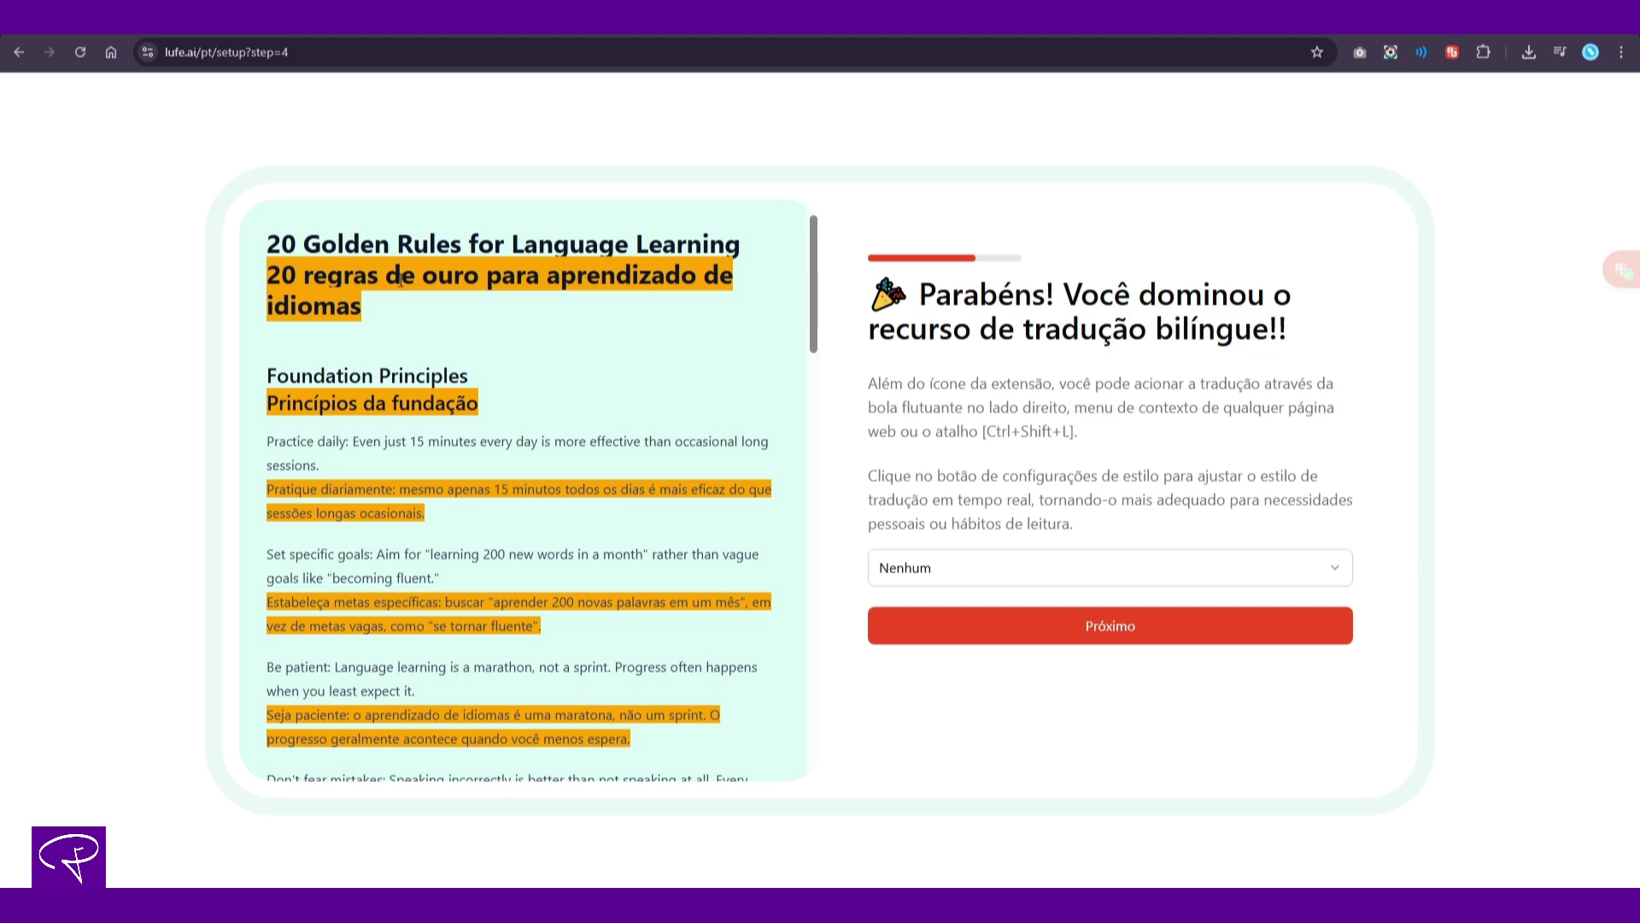
scroll(553, 597, "down", 3)
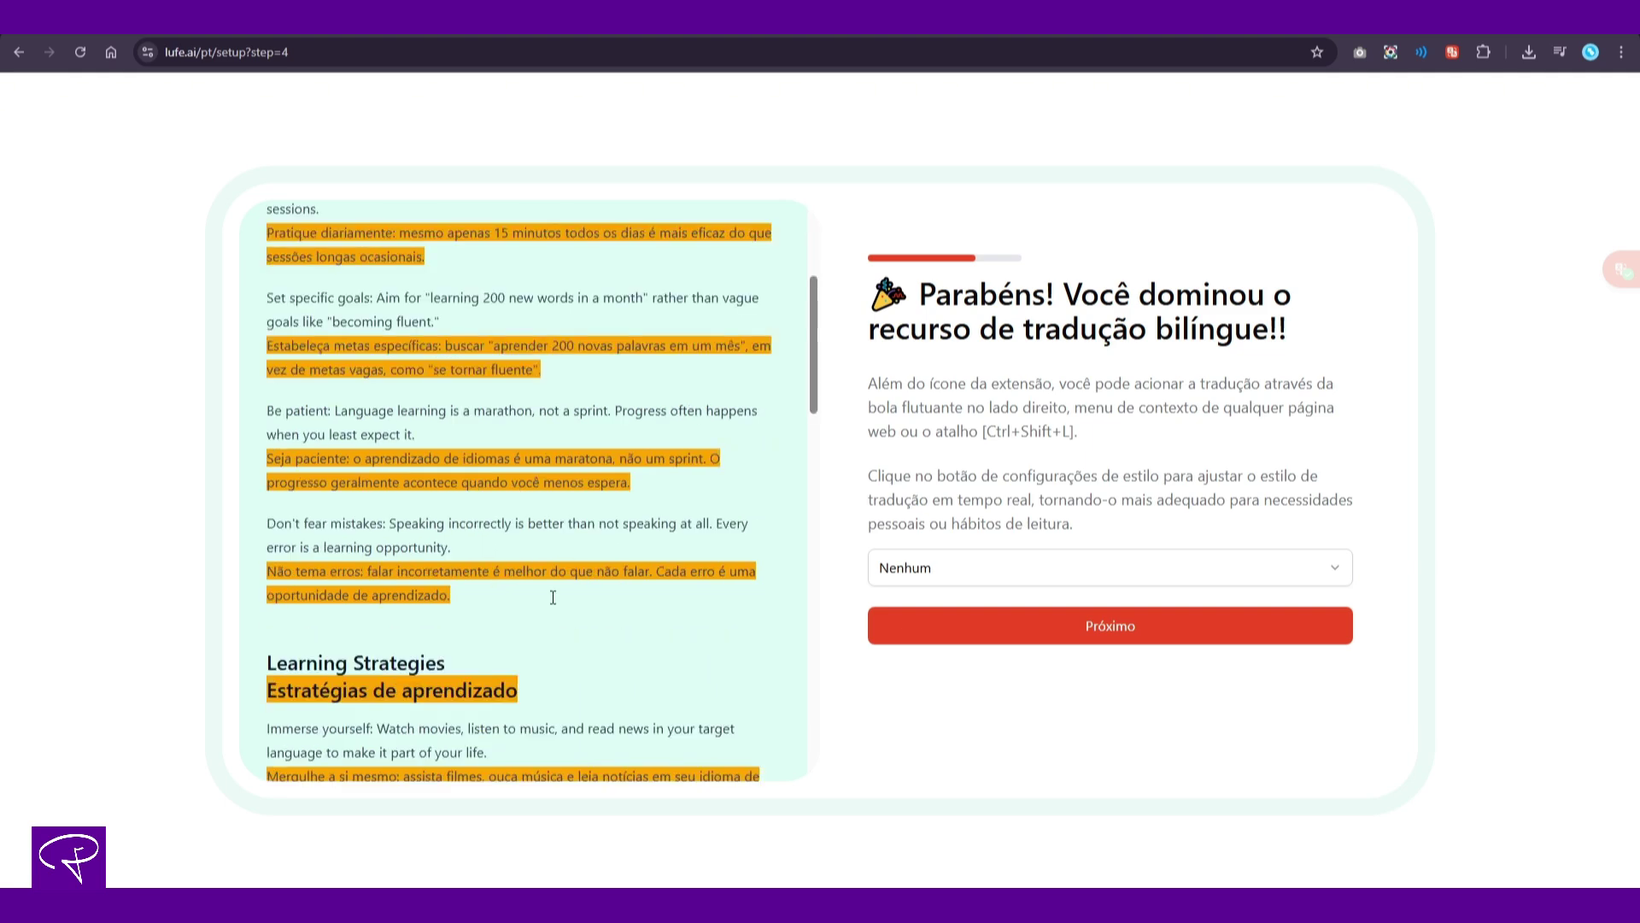
scroll(554, 598, "up", 3)
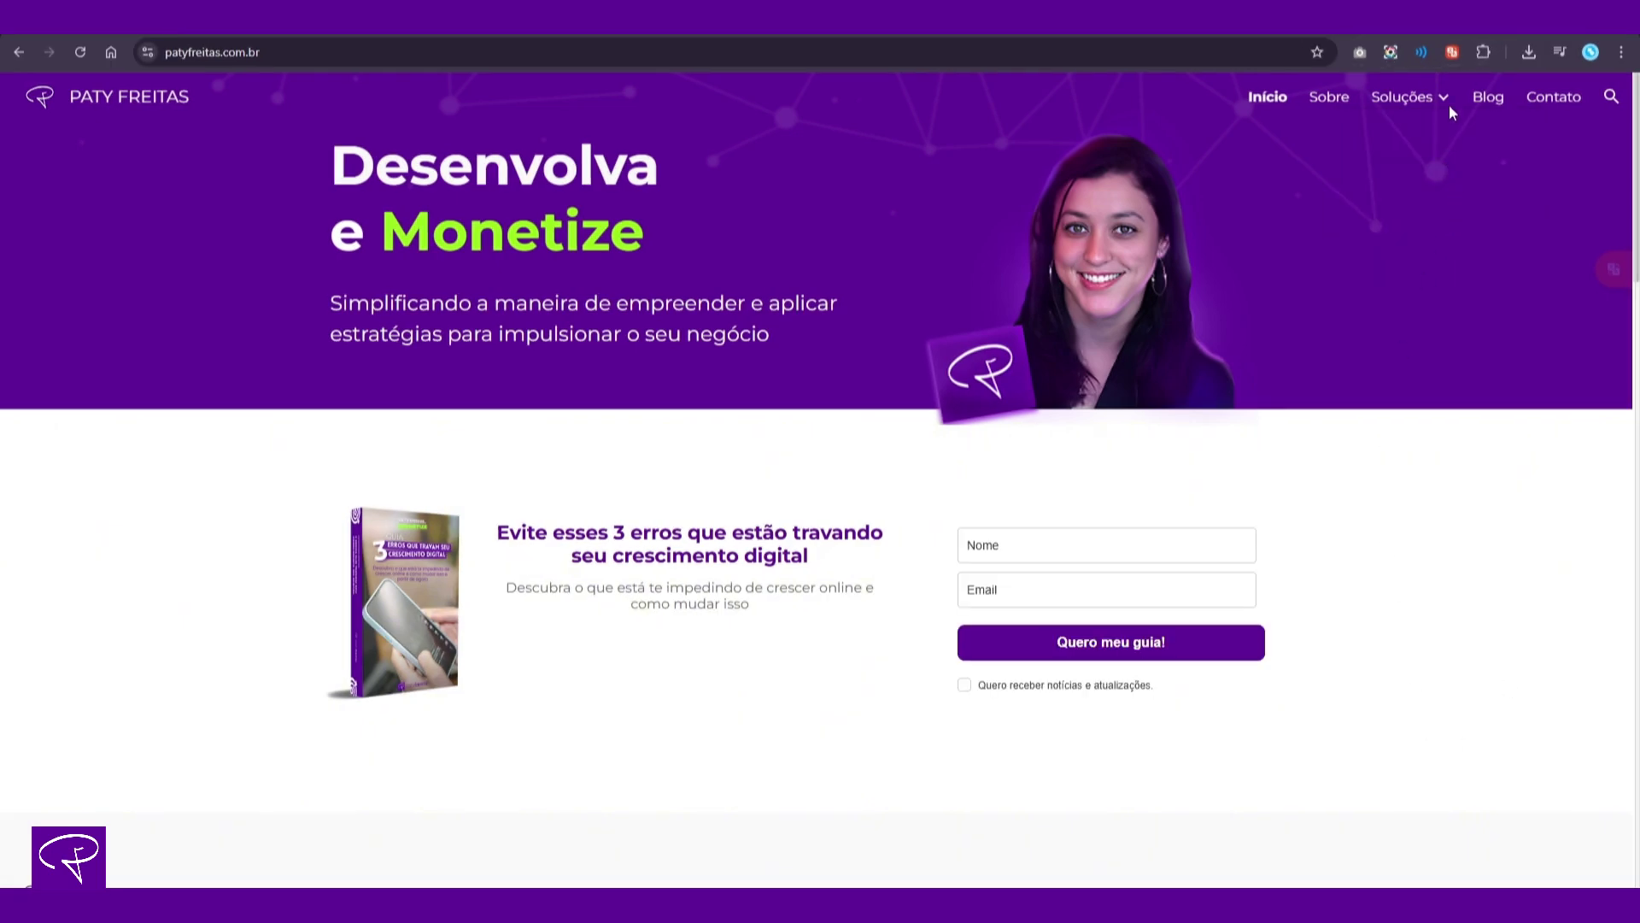
- Set the extension's target language to Inglês and translate the personal website's home page with Google
left_click(1452, 53)
left_click(1420, 154)
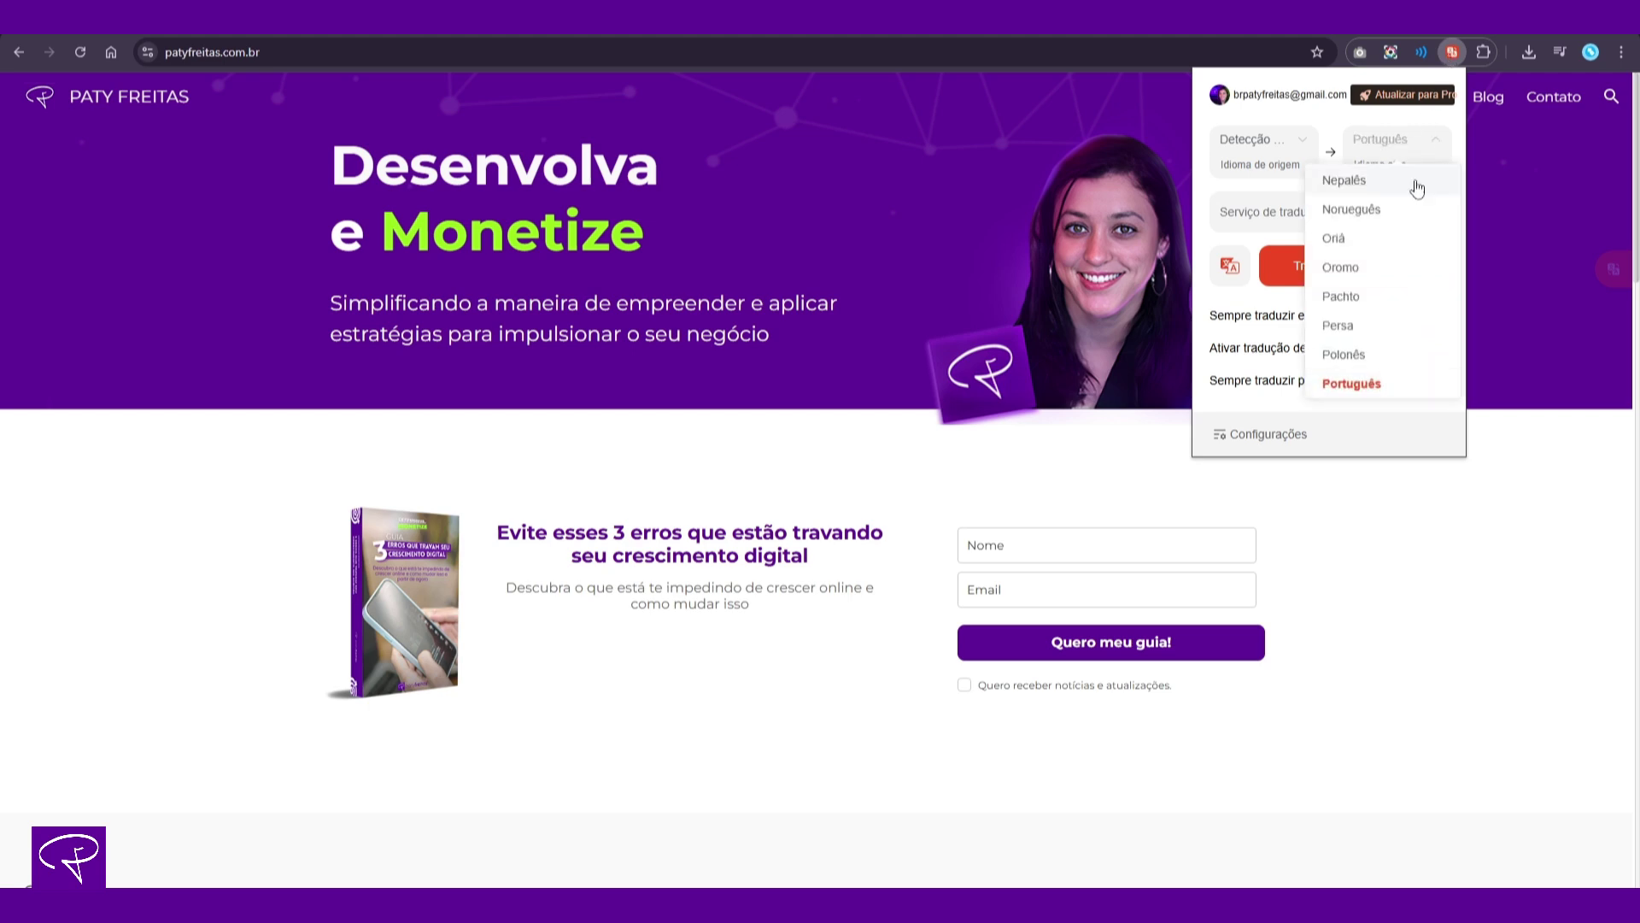
scroll(1381, 322, "up", 5)
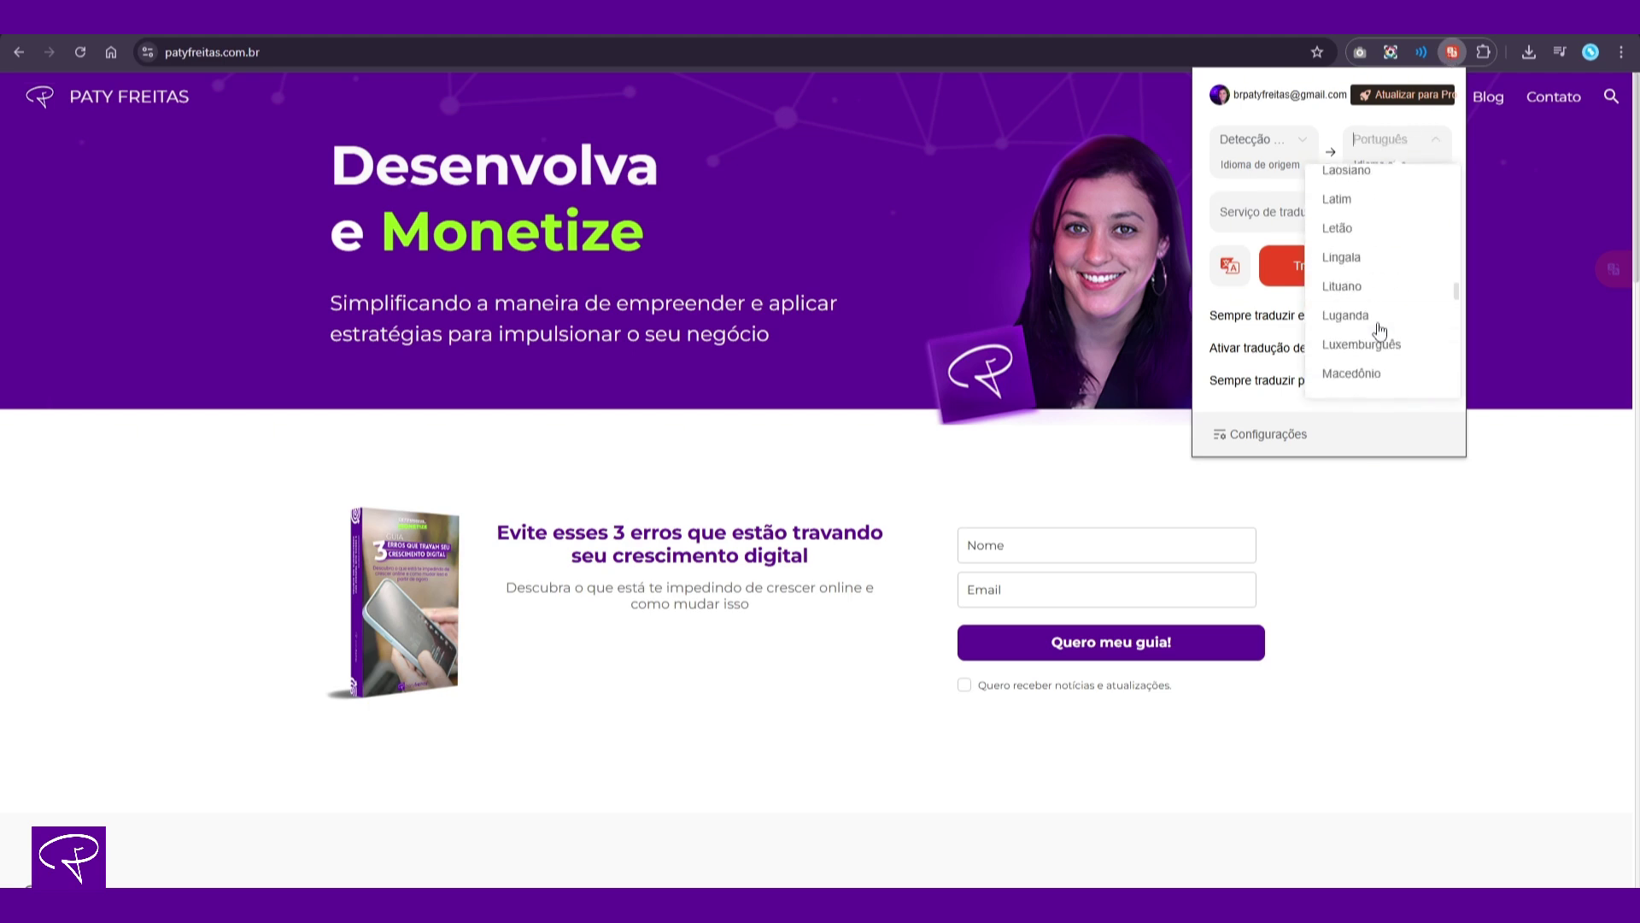
scroll(1380, 330, "up", 2)
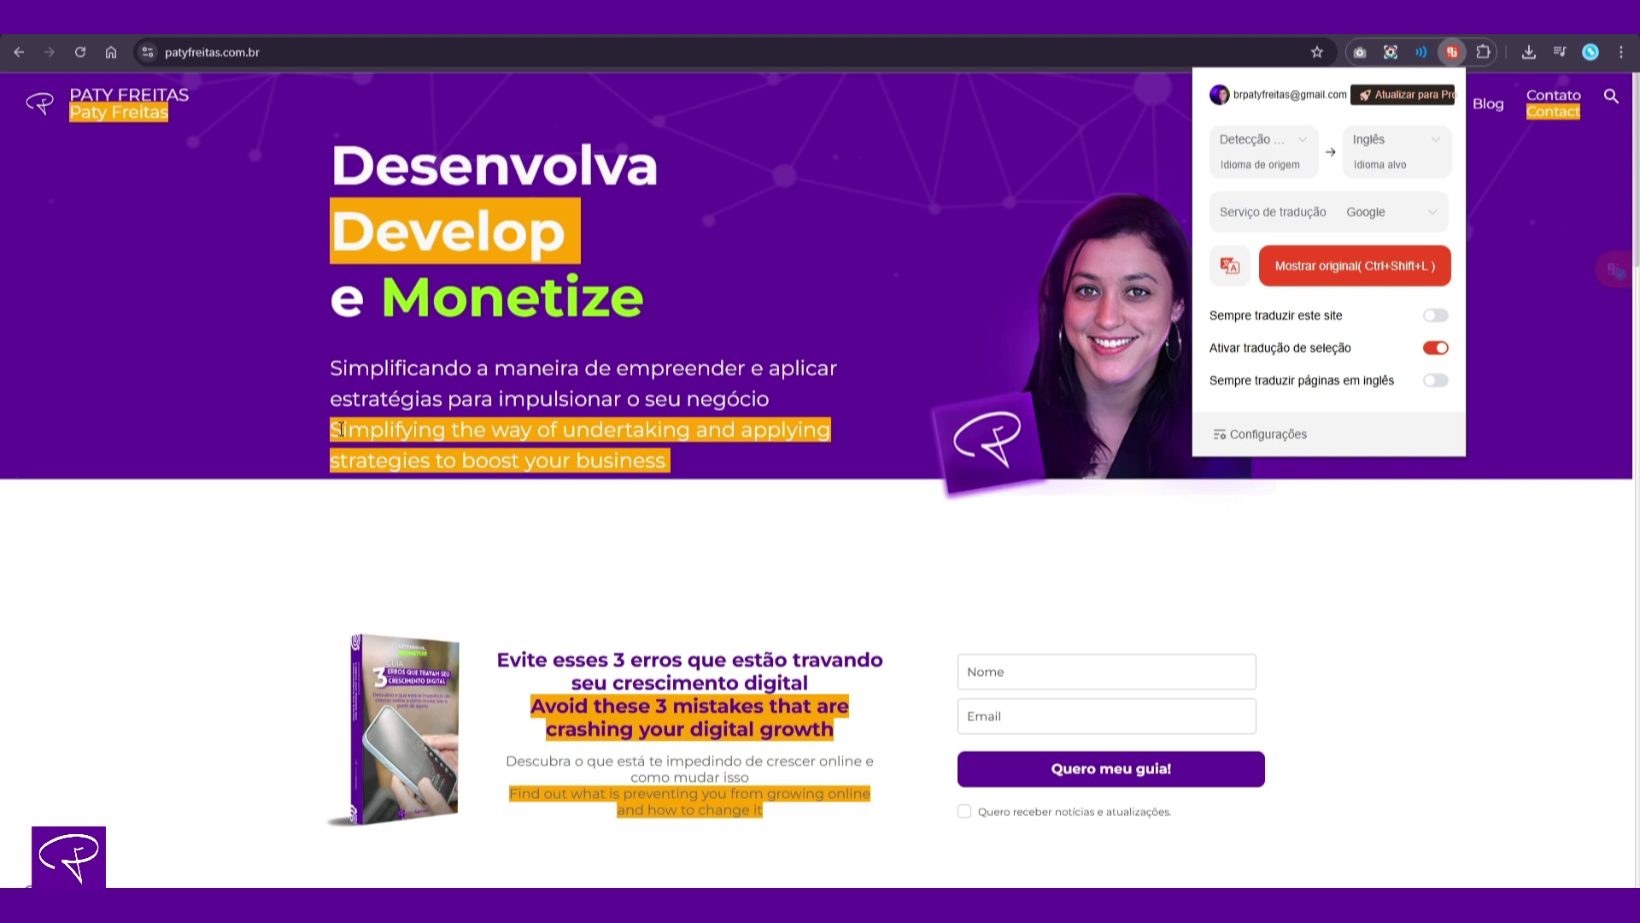
- Compare the English translations with the original Portuguese text down the website's home page
left_click_drag(338, 429, 561, 432)
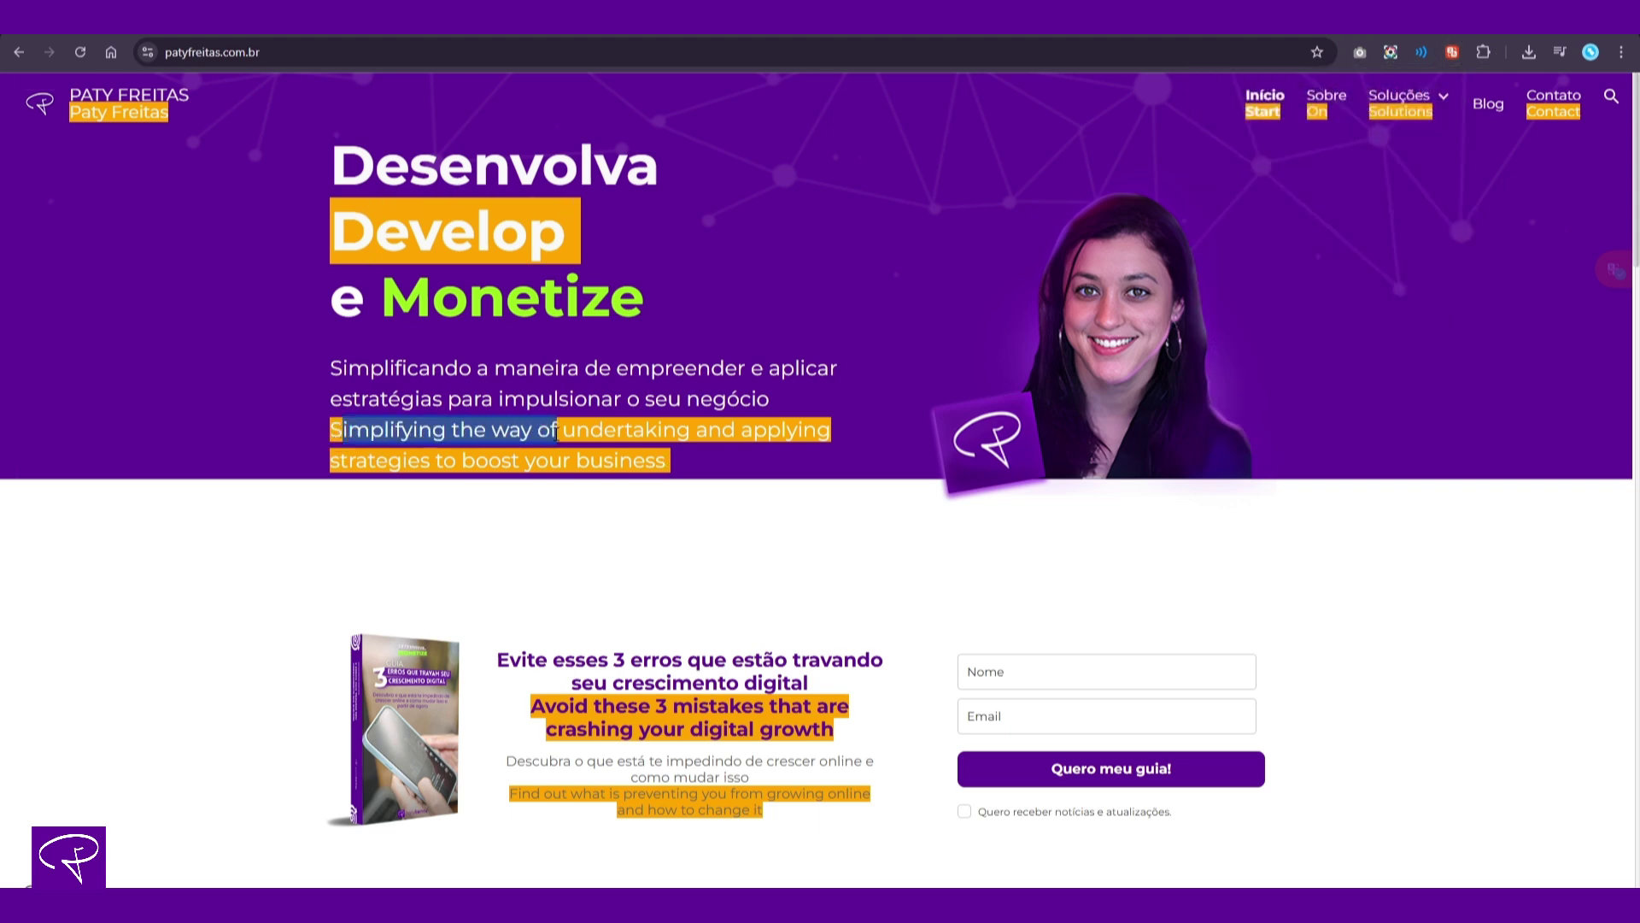
left_click(343, 368)
left_click_drag(344, 367, 778, 399)
left_click(399, 438)
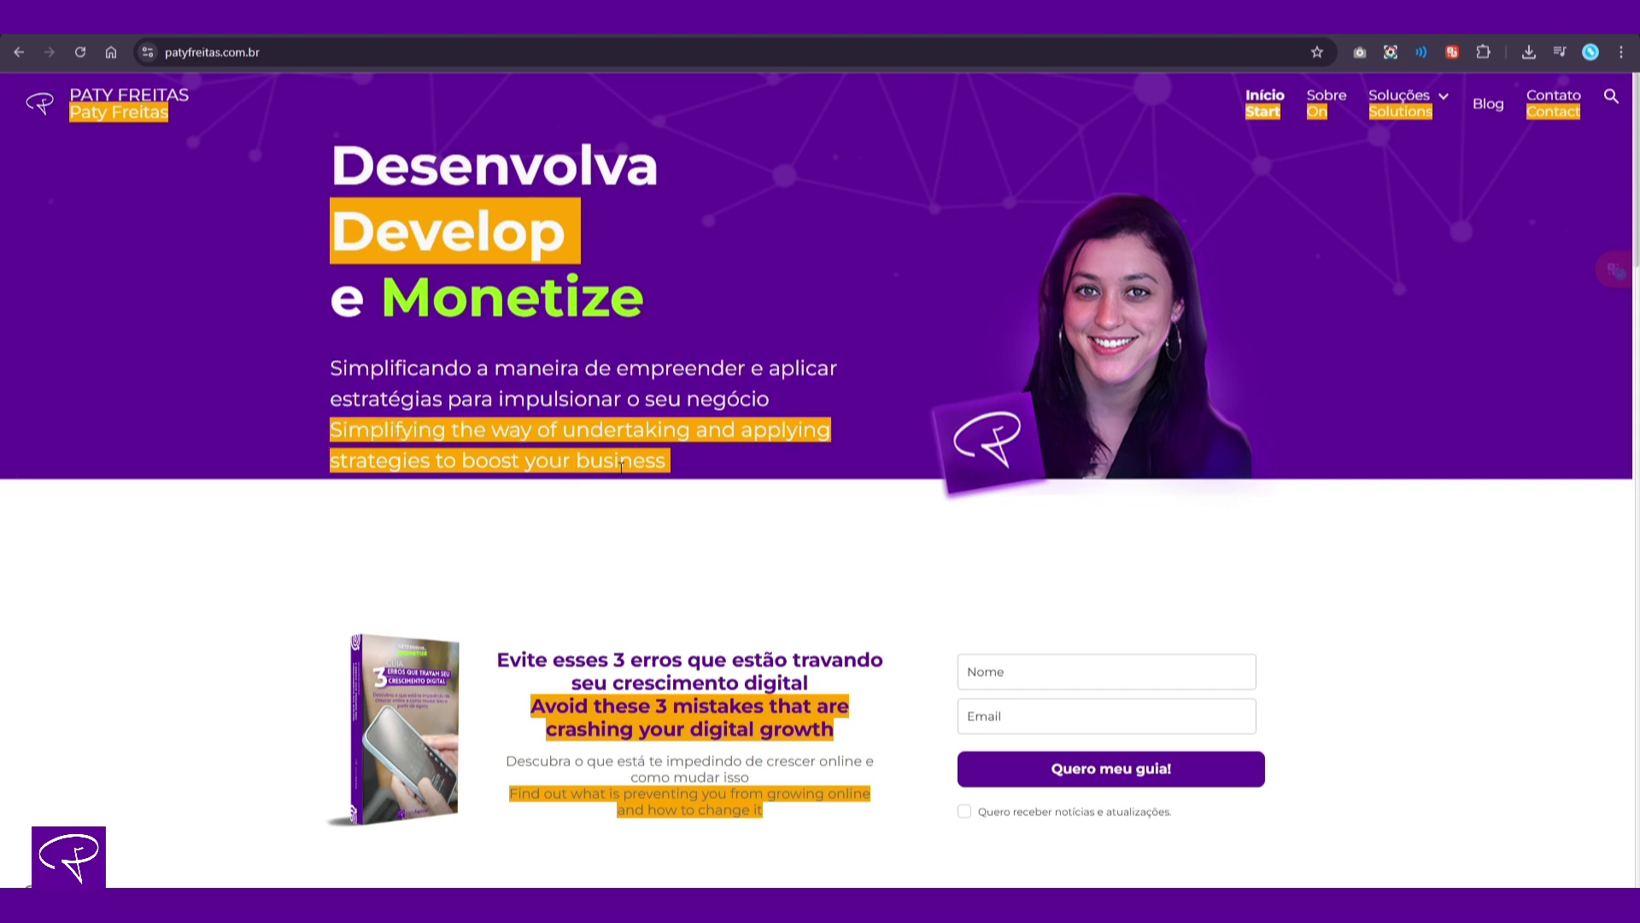
scroll(643, 690, "down", 7)
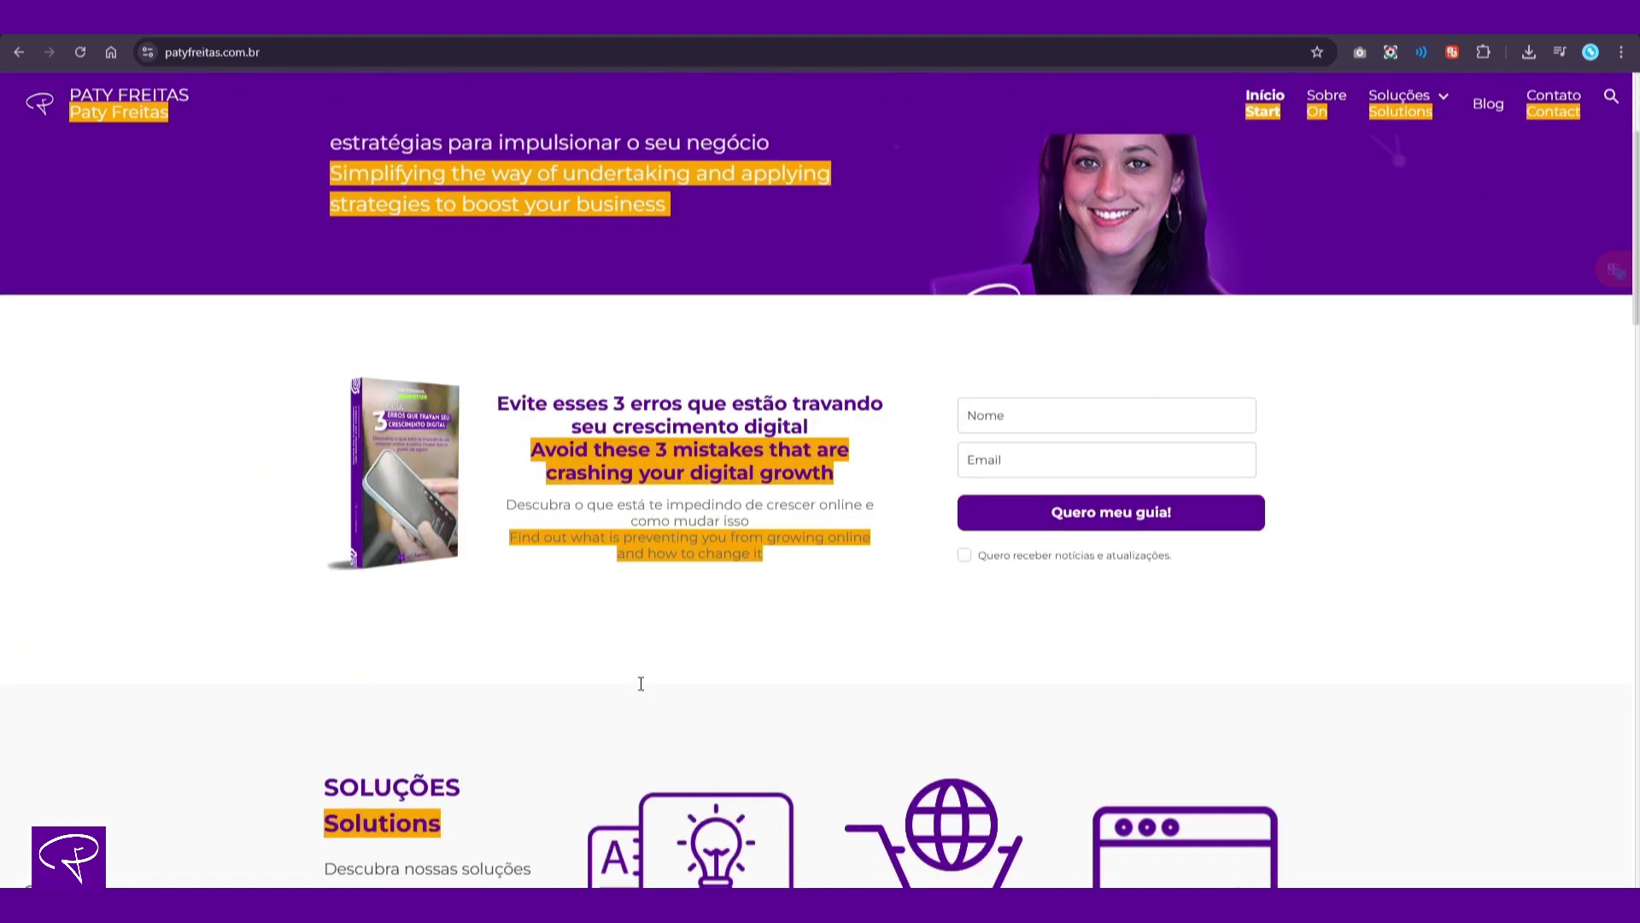
scroll(643, 690, "down", 15)
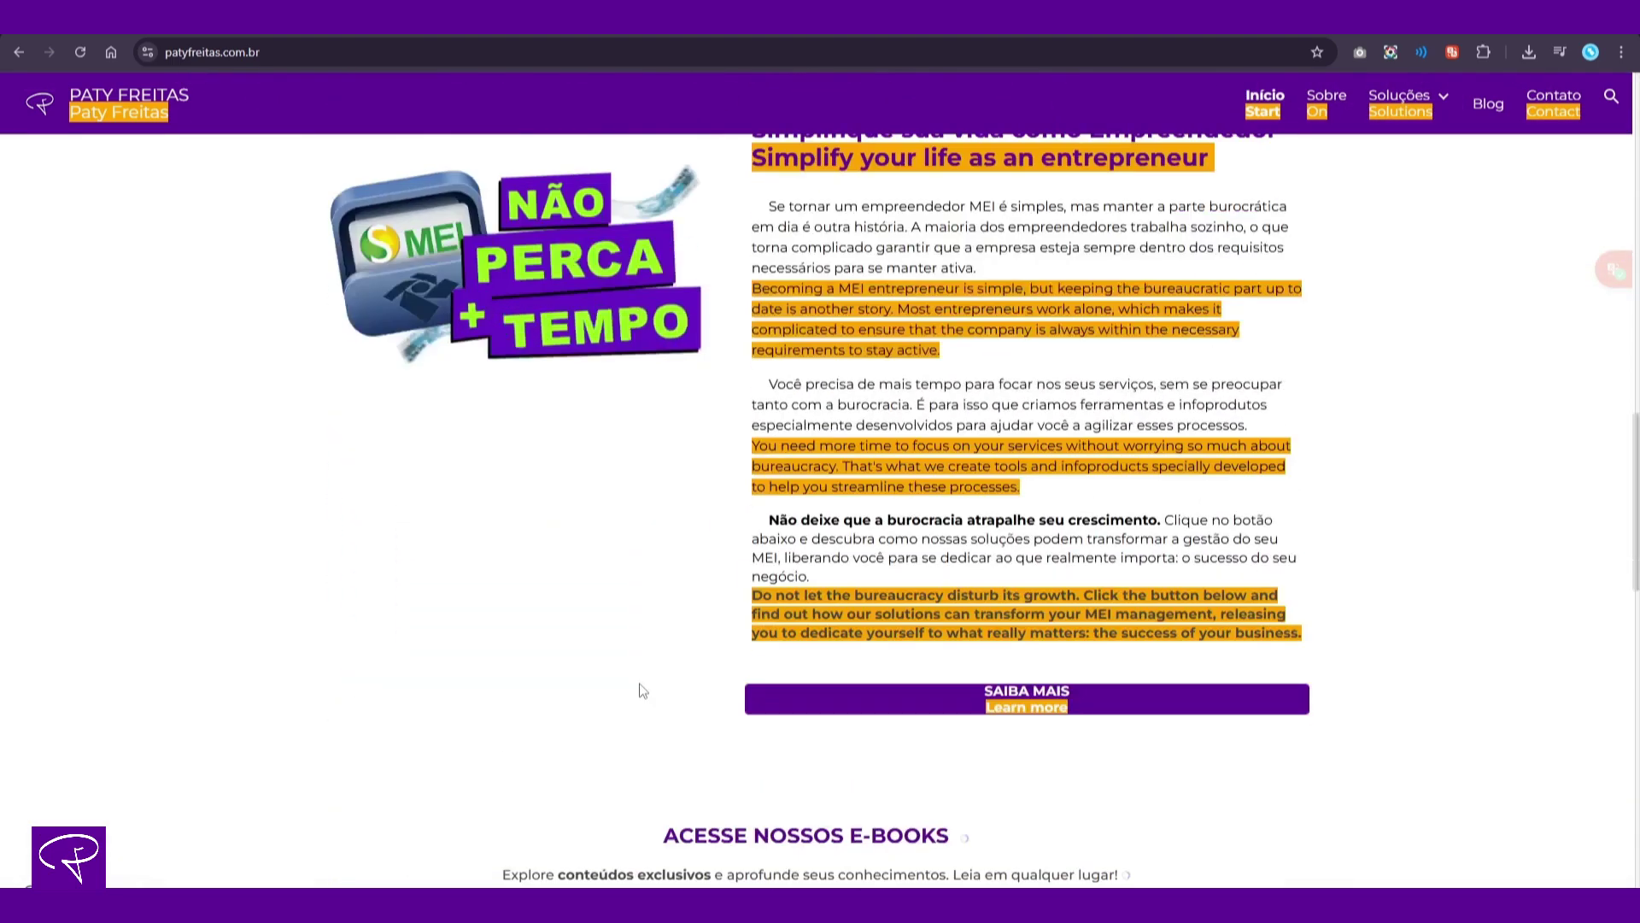
scroll(643, 690, "up", 20)
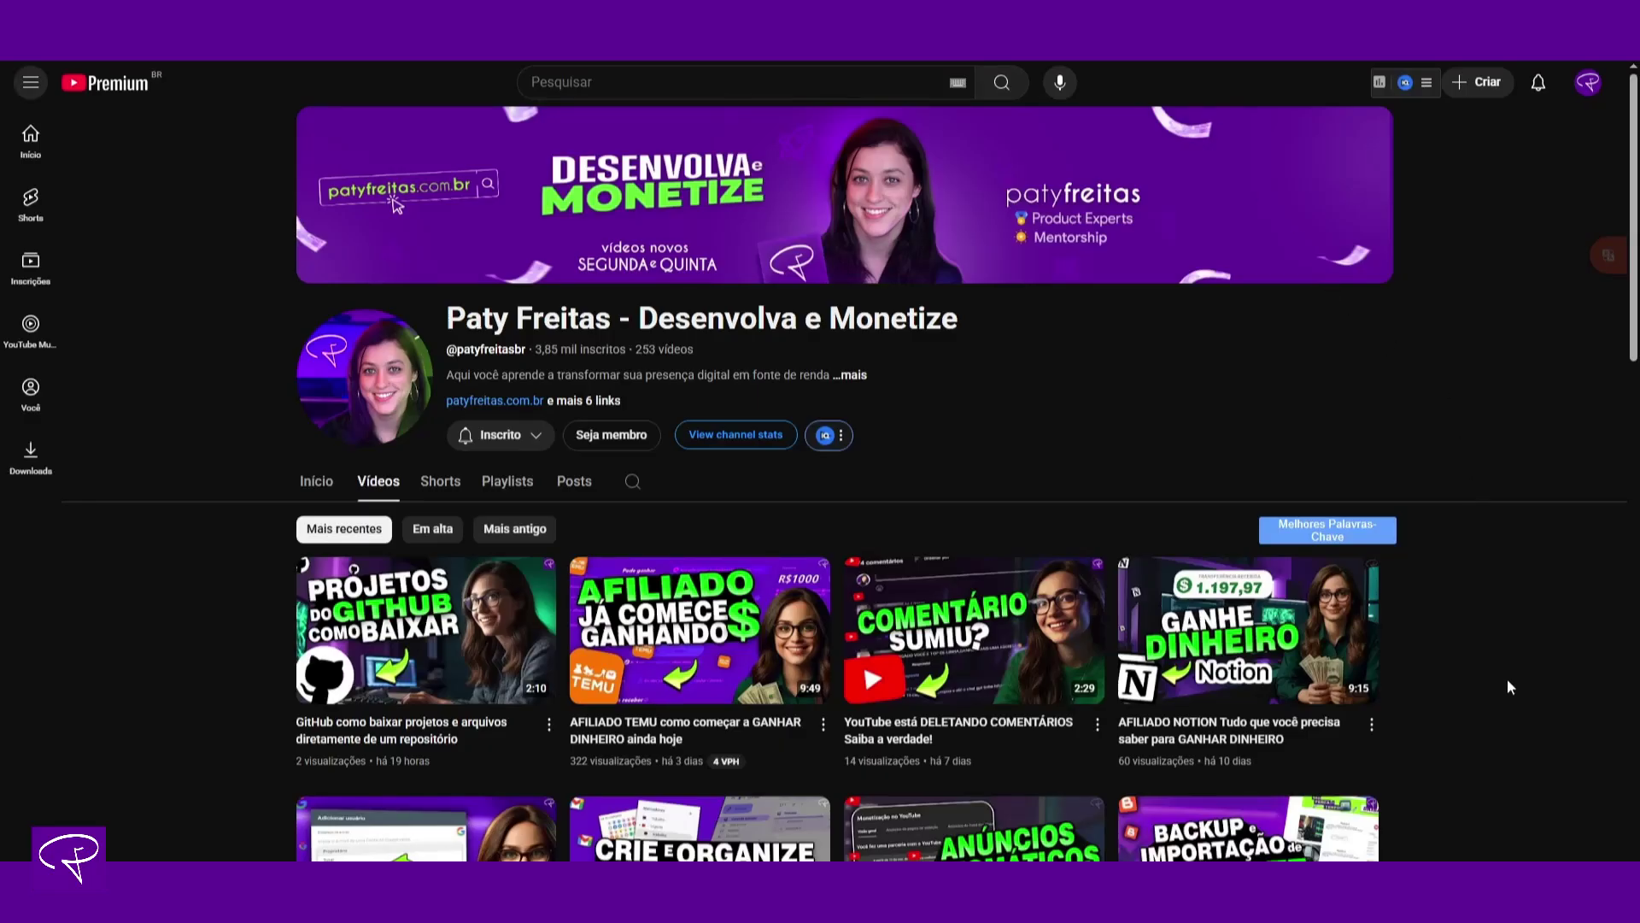
- Open the YouTube video about downloading GitHub projects and translate its page into Inglês with the lufe.ai extension
scroll(1508, 687, "down", 1)
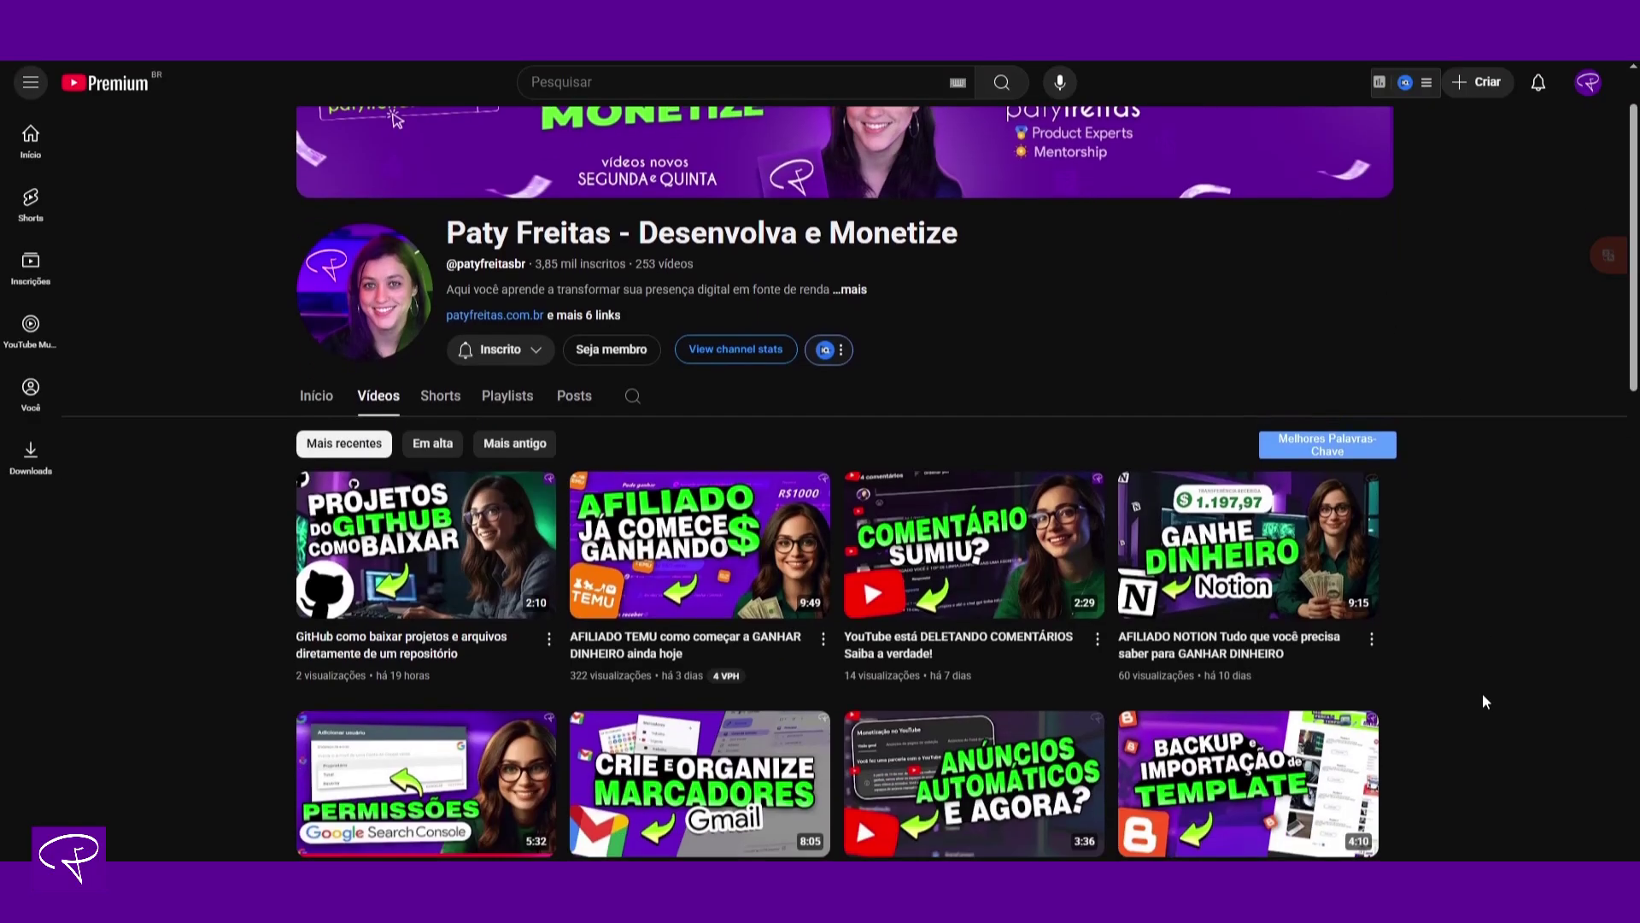
left_click(899, 659)
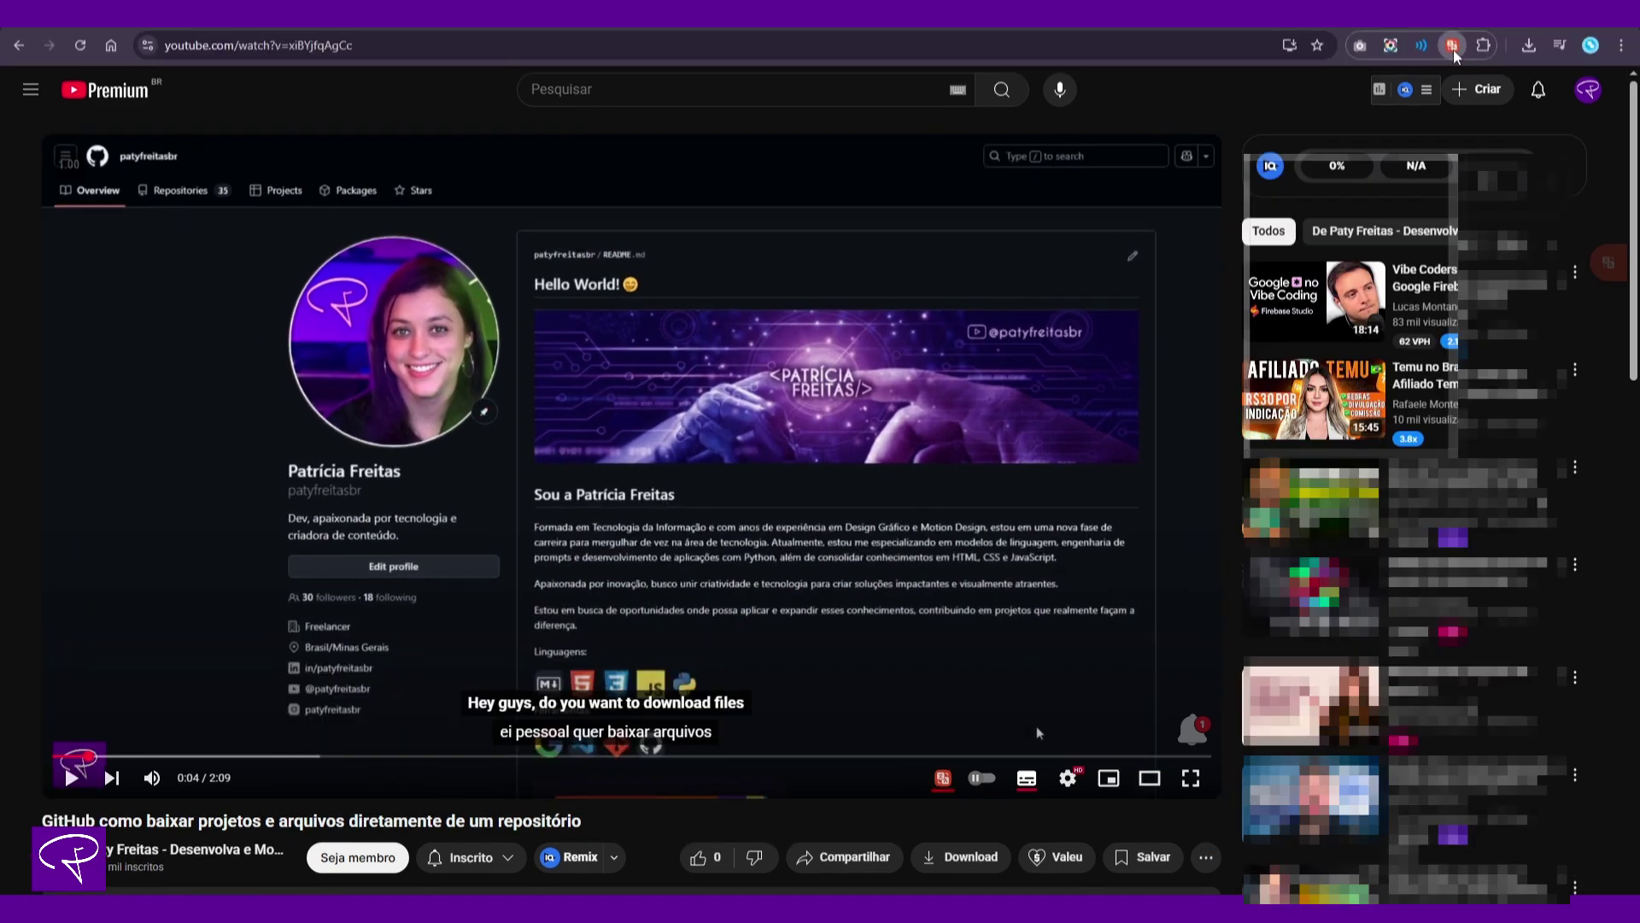
left_click(1453, 44)
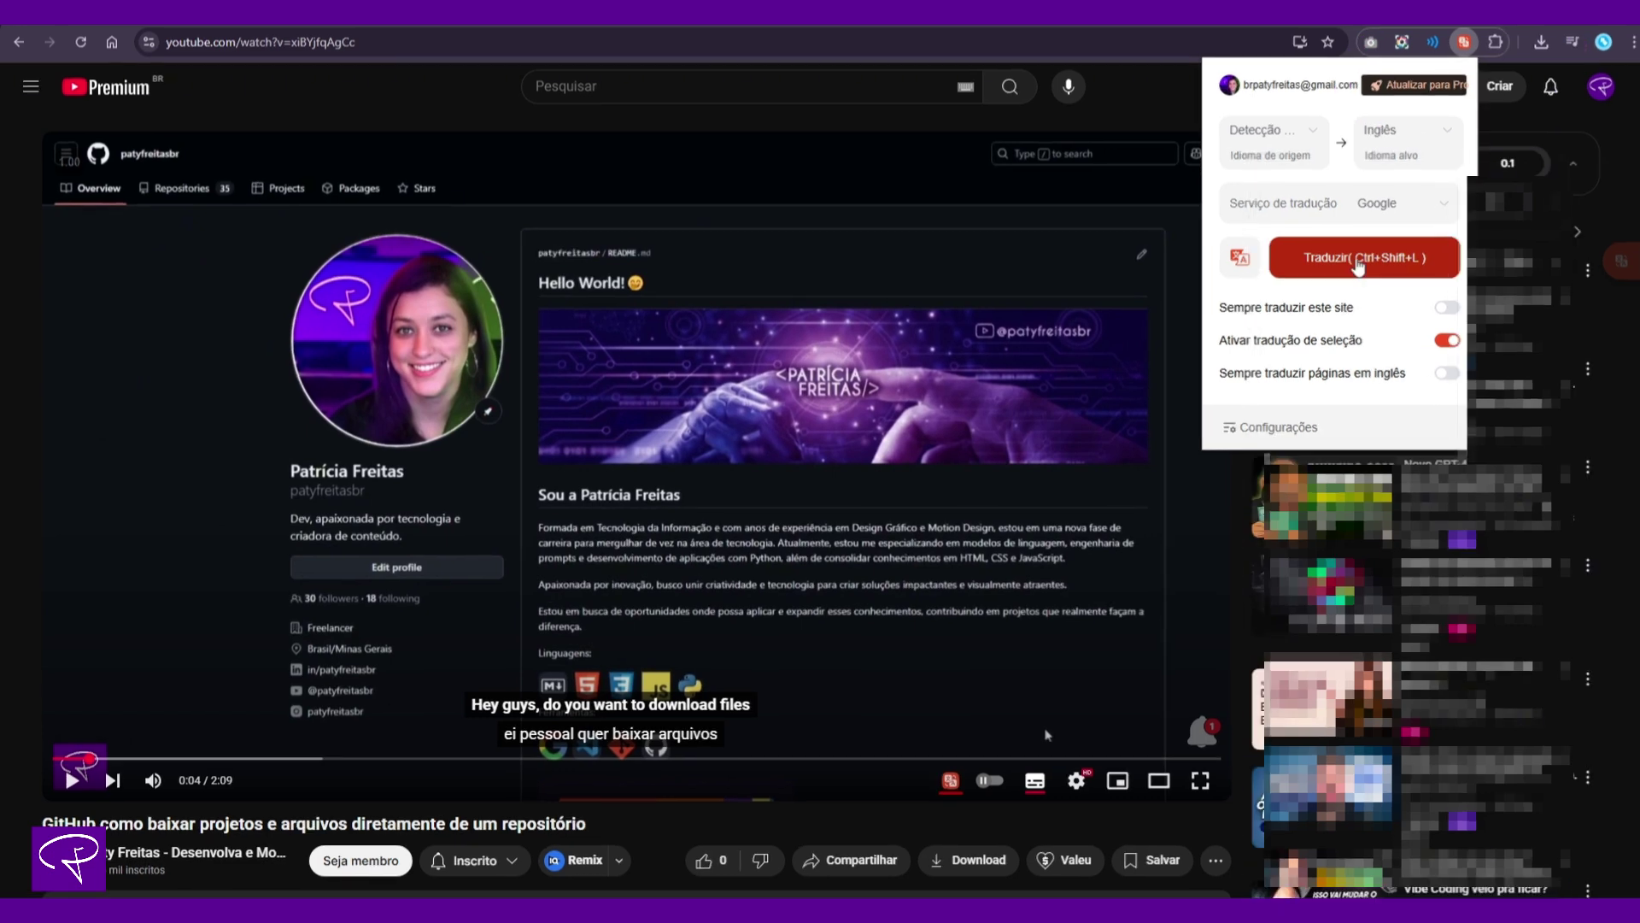
left_click(1359, 267)
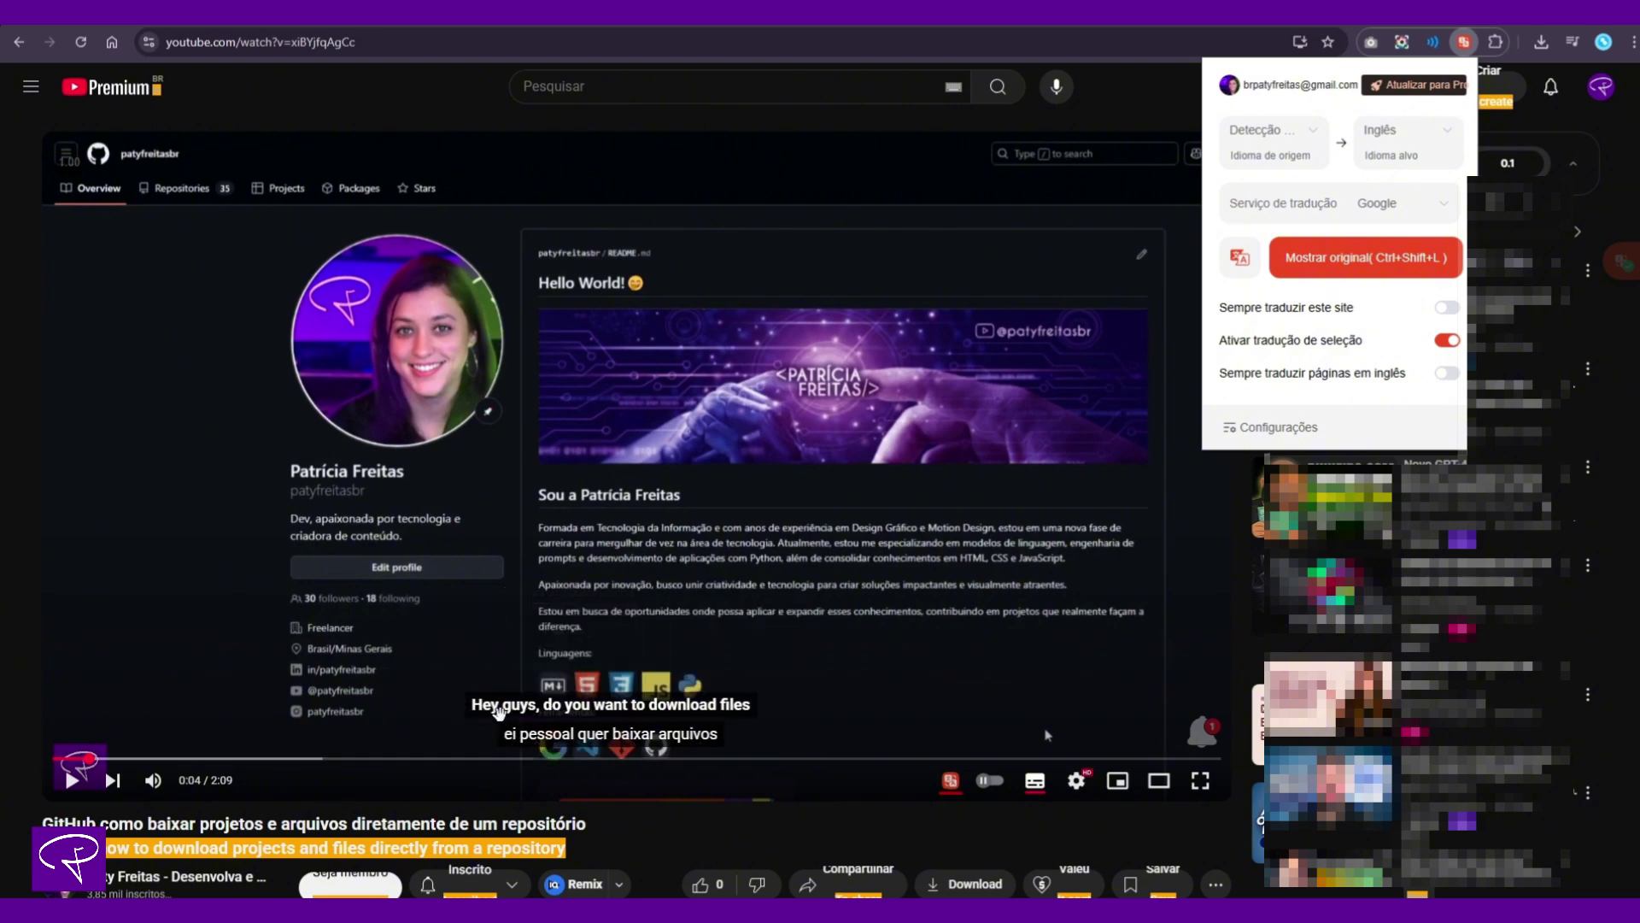
left_click(757, 827)
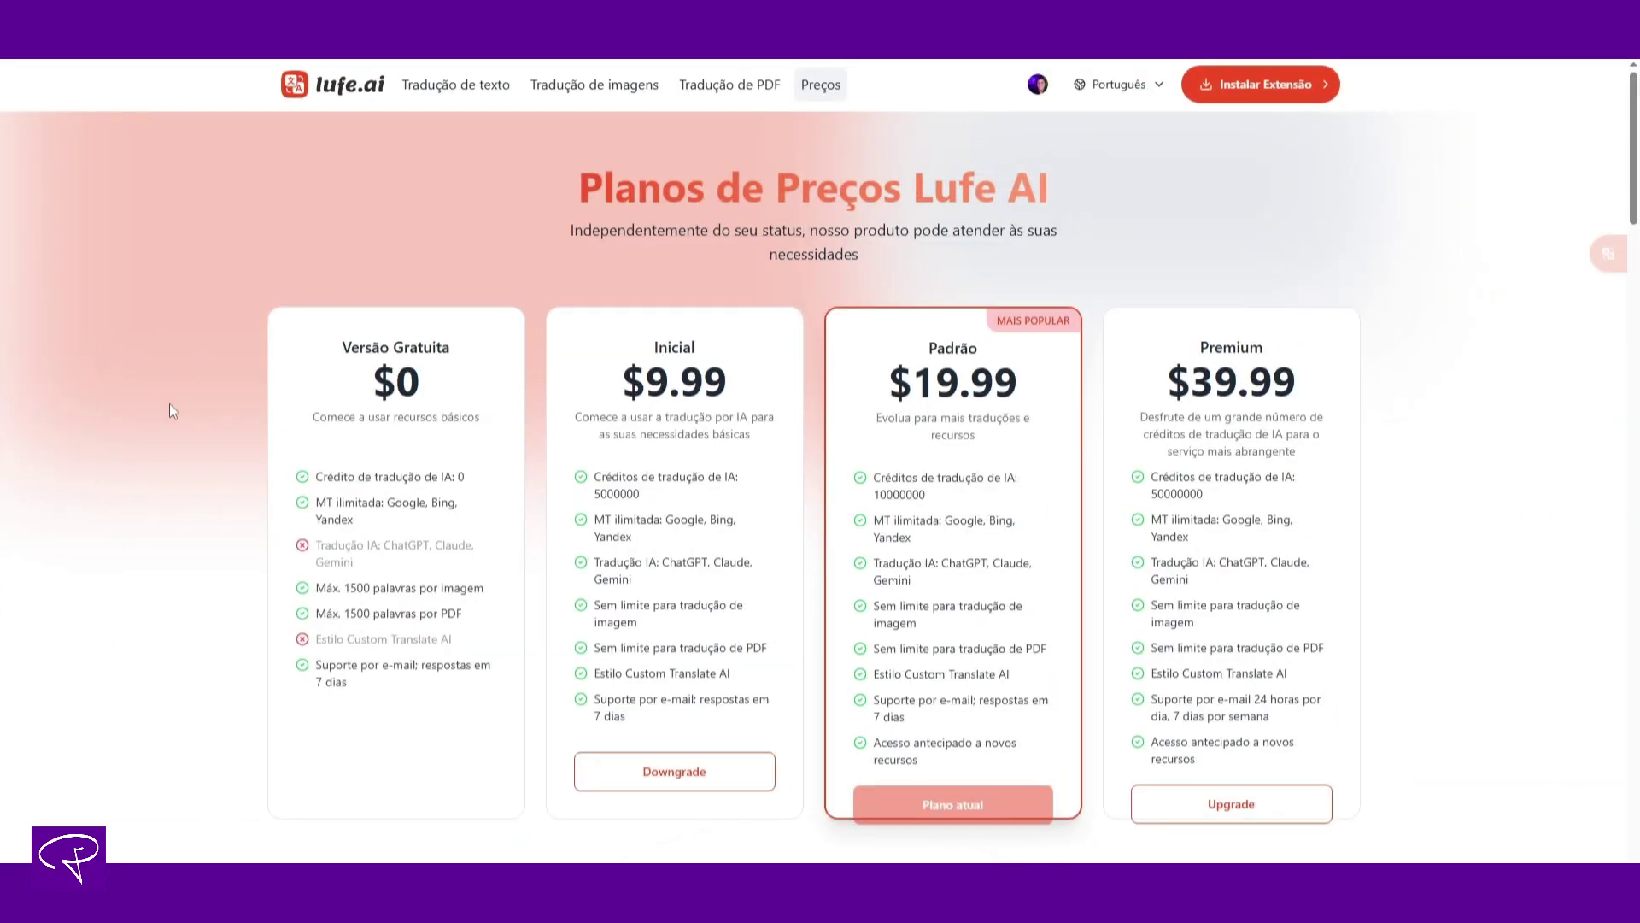
- Review the features of the Lufe AI pricing plans, from Versão Gratuita to Premium
scroll(169, 403, "down", 1)
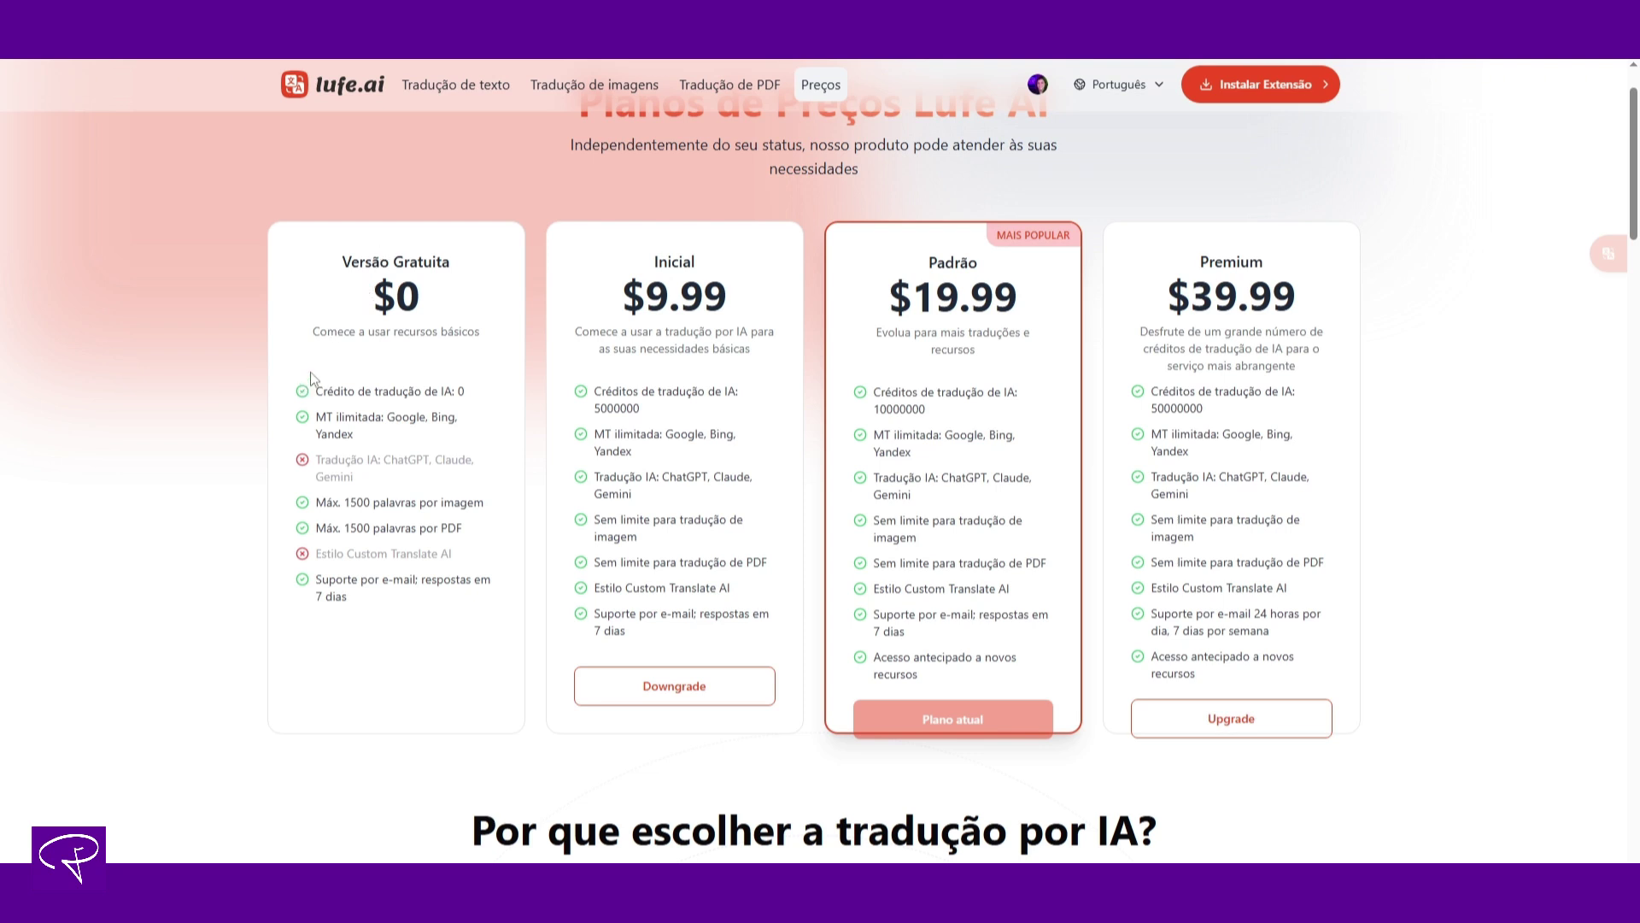
scroll(367, 630, "up", 1)
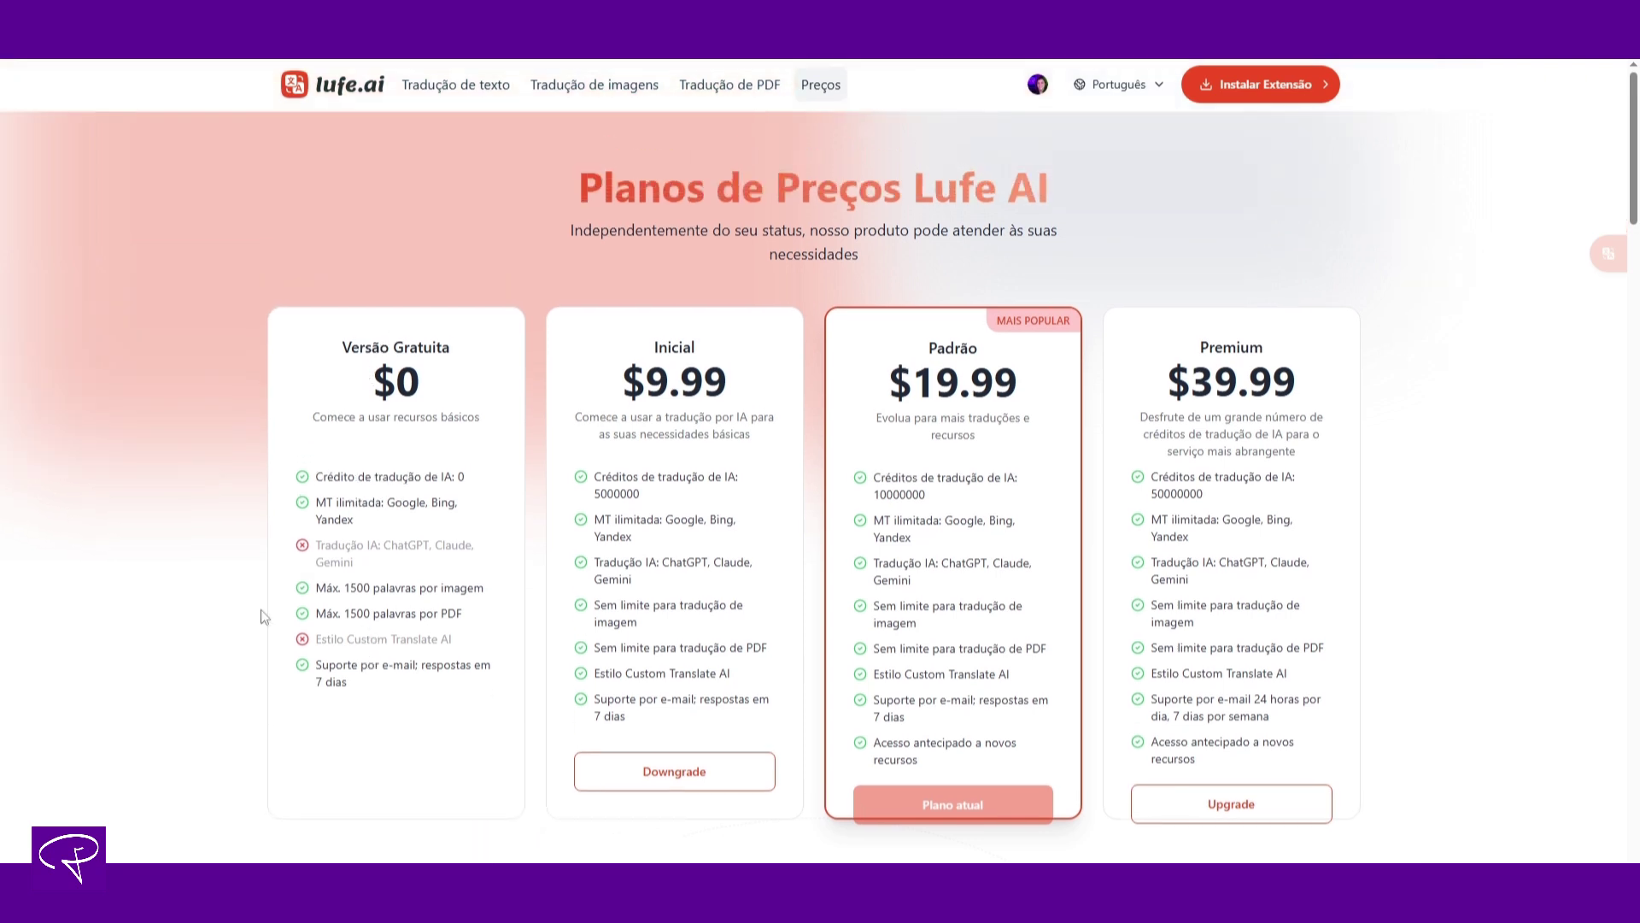